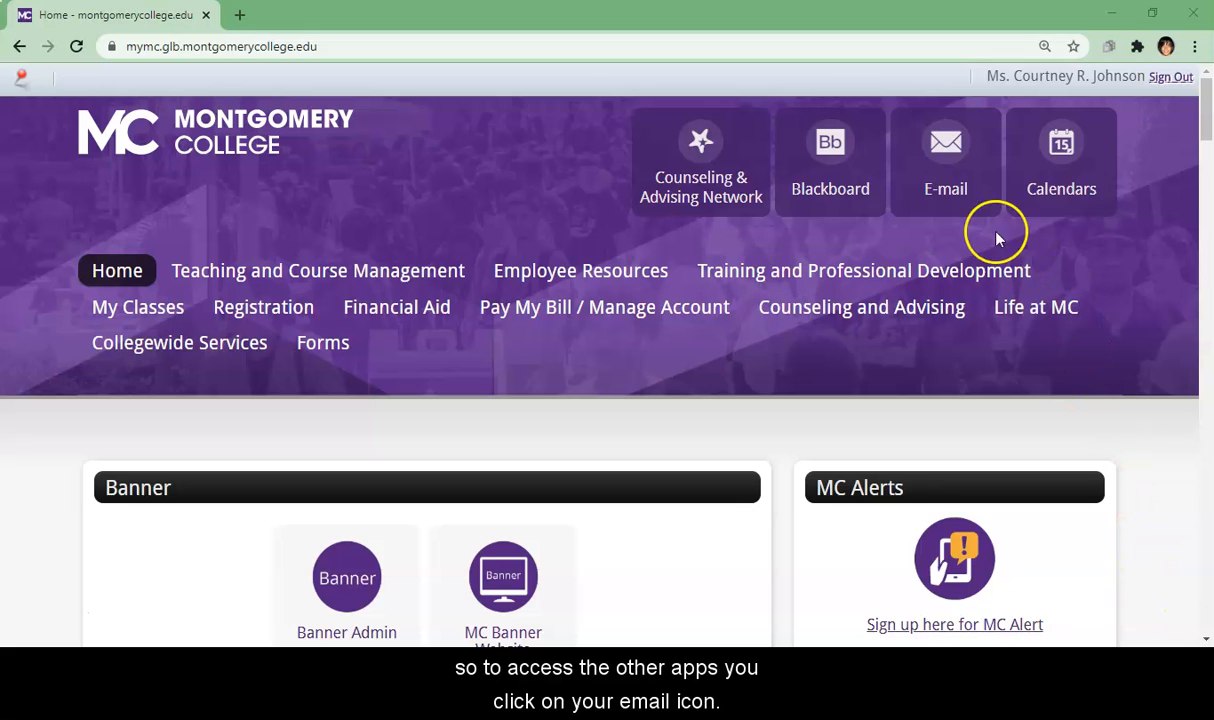
Step: From the college portal's E-mail tile, reach Office 365 and create a blank Word document
left_click(955, 178)
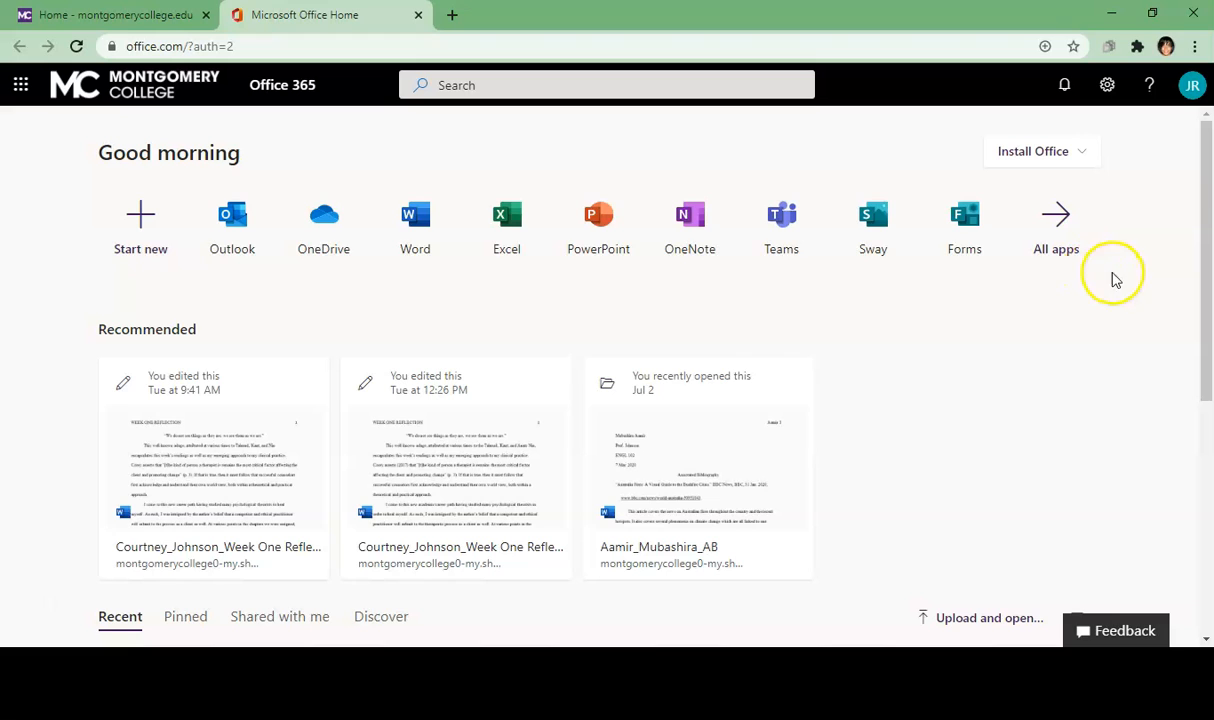
left_click(405, 230)
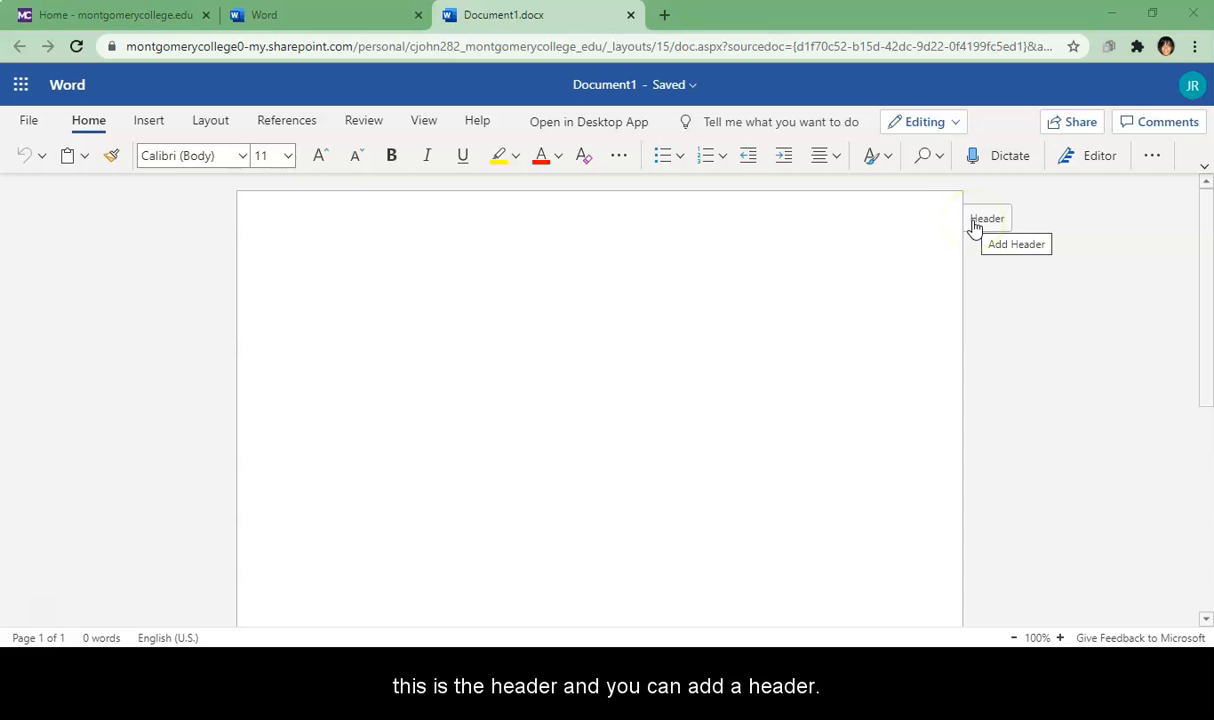
left_click(975, 224)
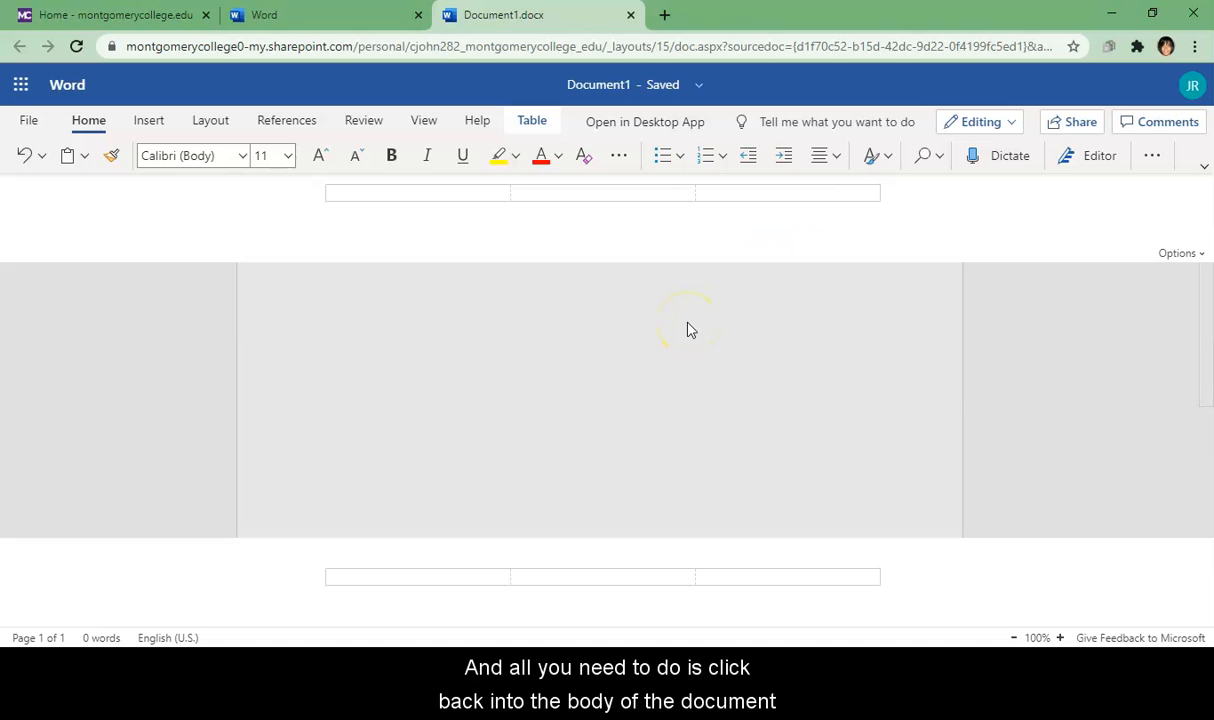
left_click(688, 330)
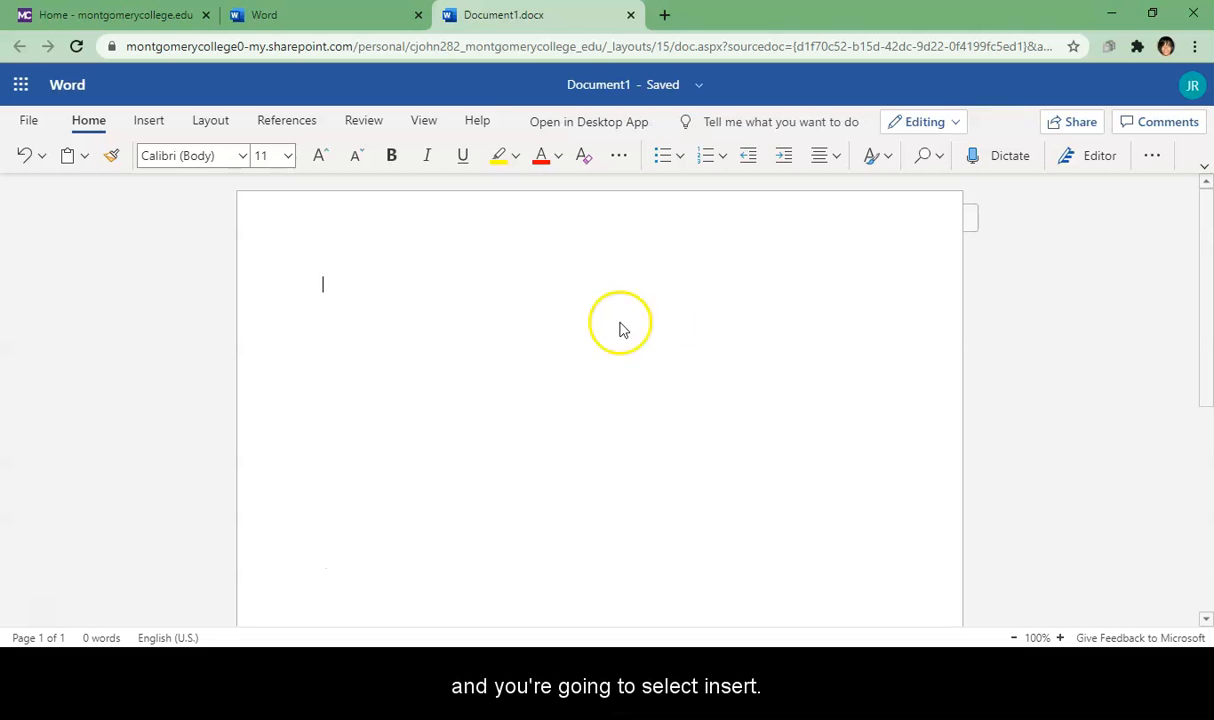
Step: Insert an automatic page number field at the top-right of the page header
left_click(150, 125)
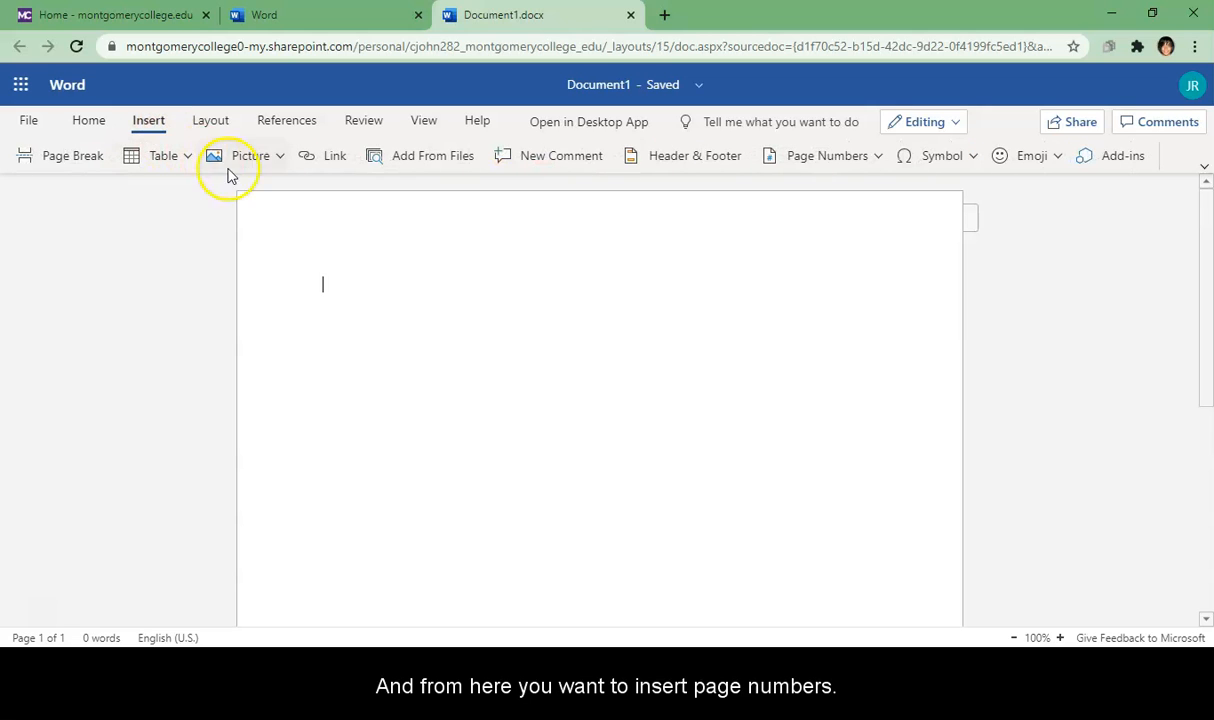
left_click(877, 160)
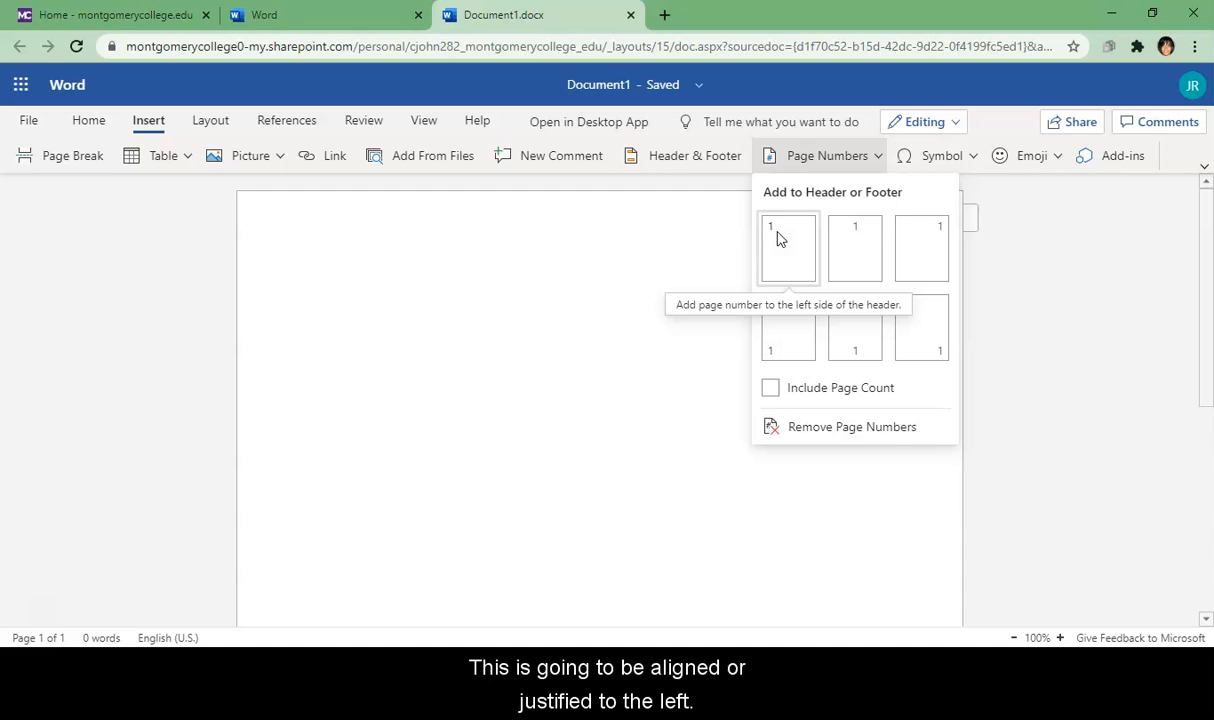
left_click(813, 257)
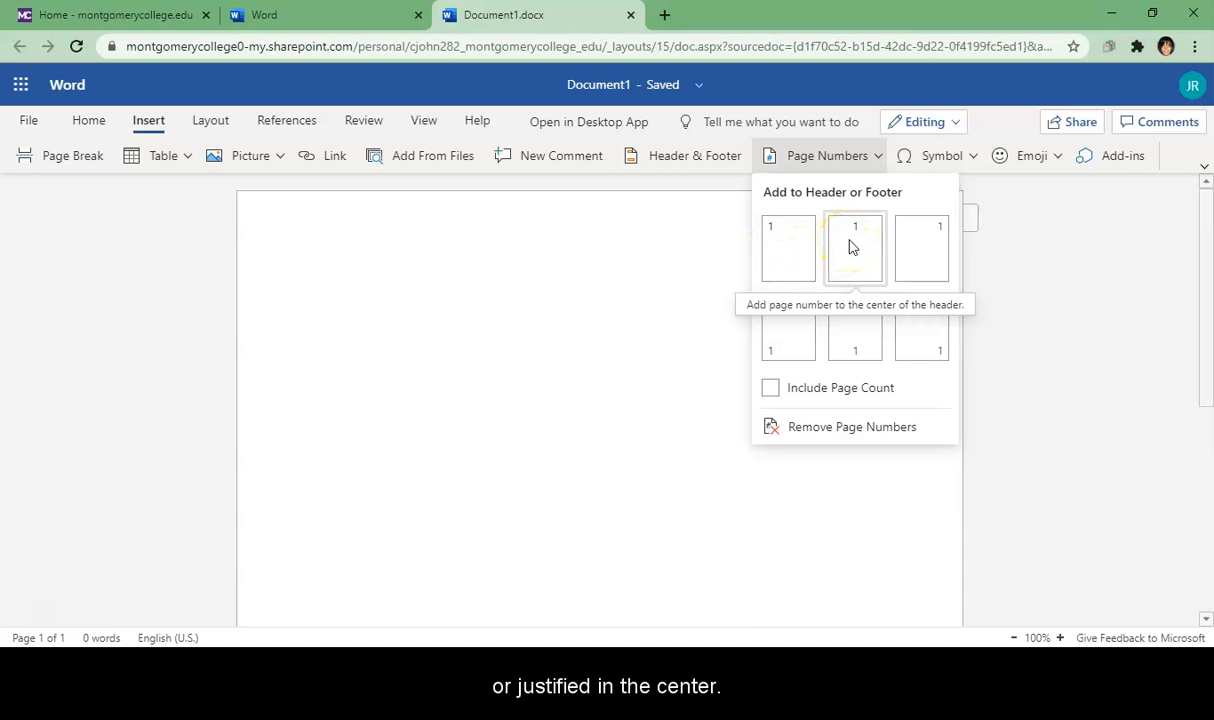
left_click(865, 257)
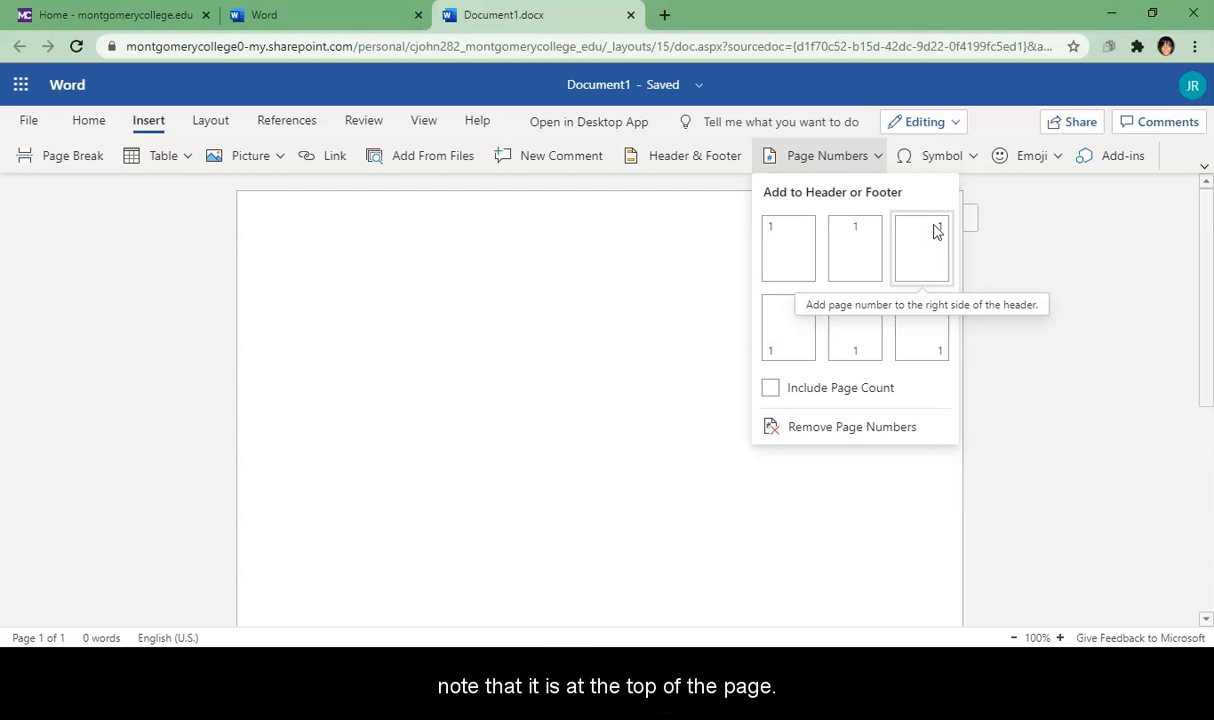
left_click(803, 322)
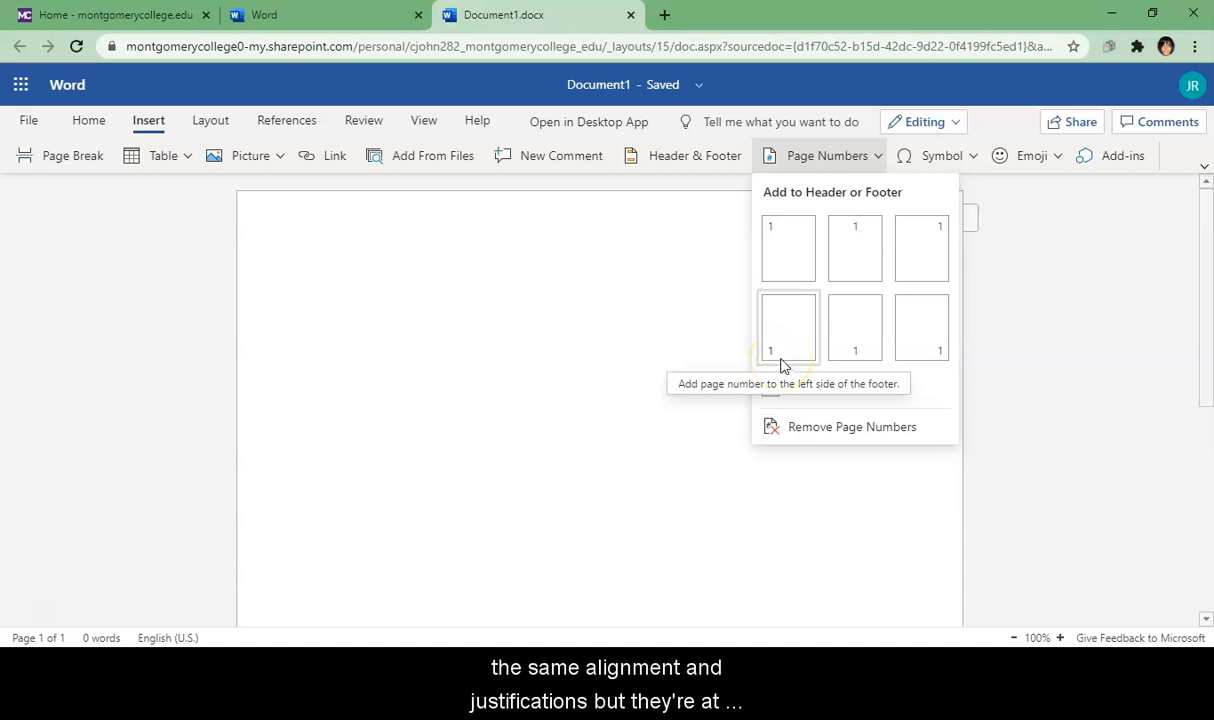
left_click(790, 362)
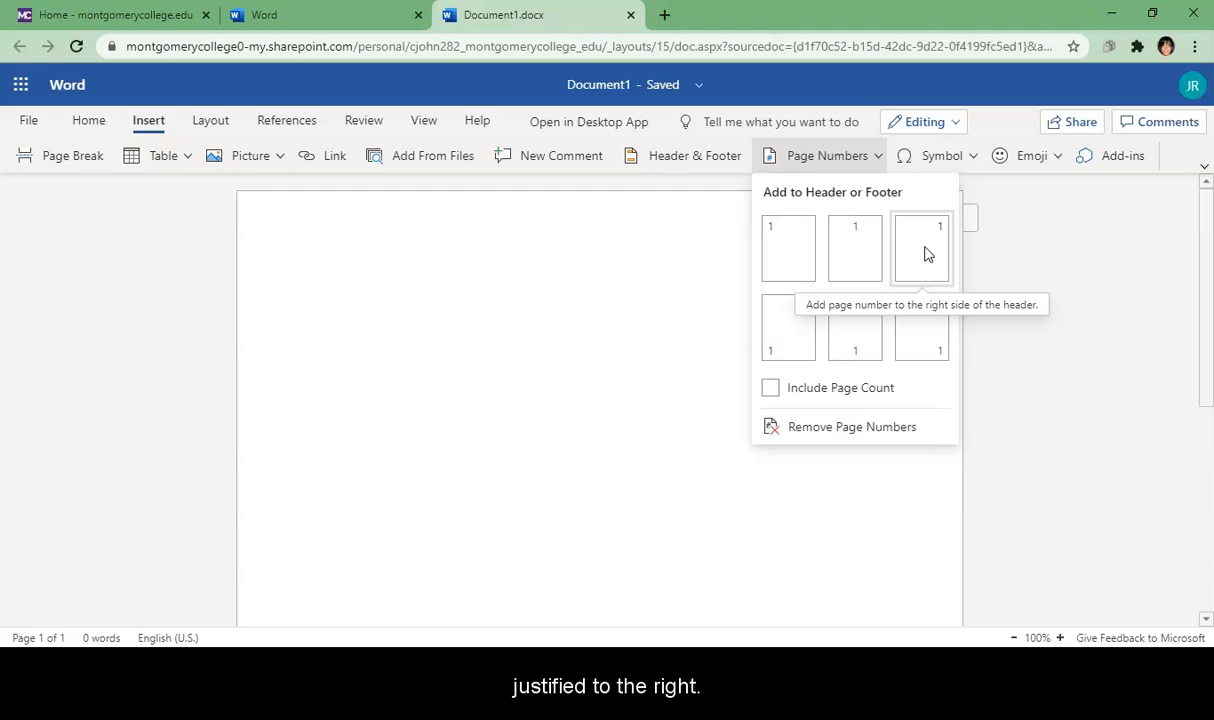
left_click(925, 254)
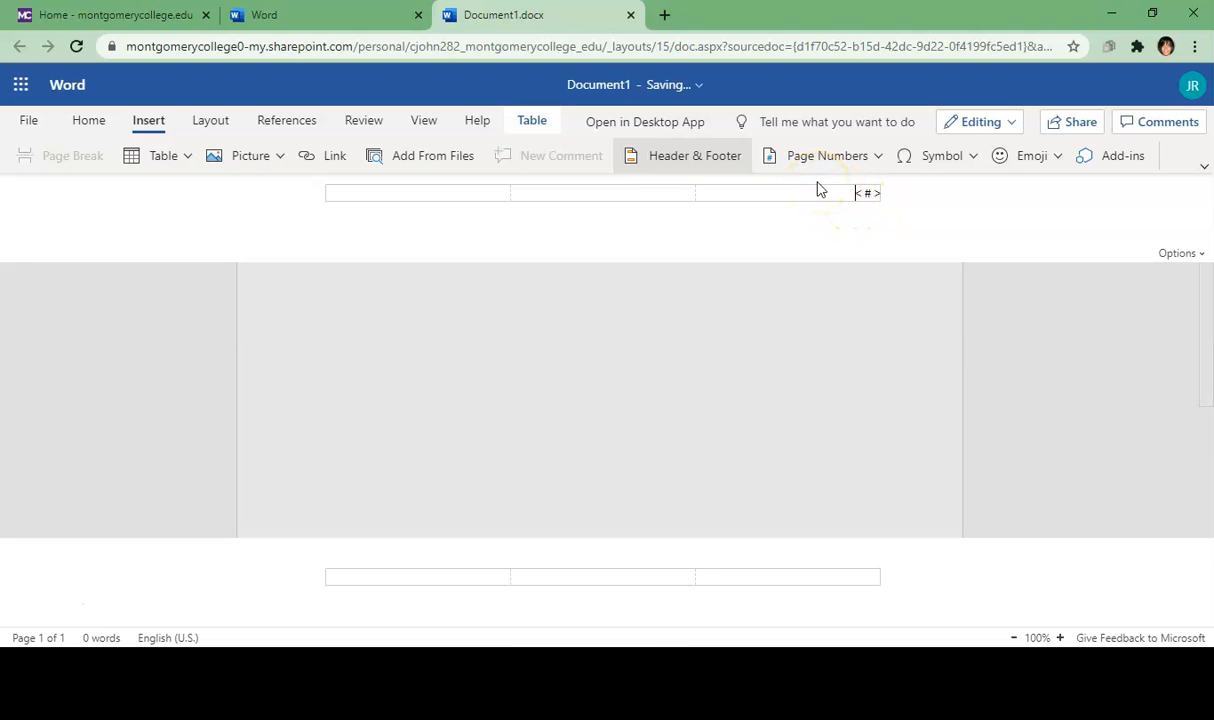
Step: Type the writer's last name before the header page number and set both to Times New Roman 12 pt
type("Smith")
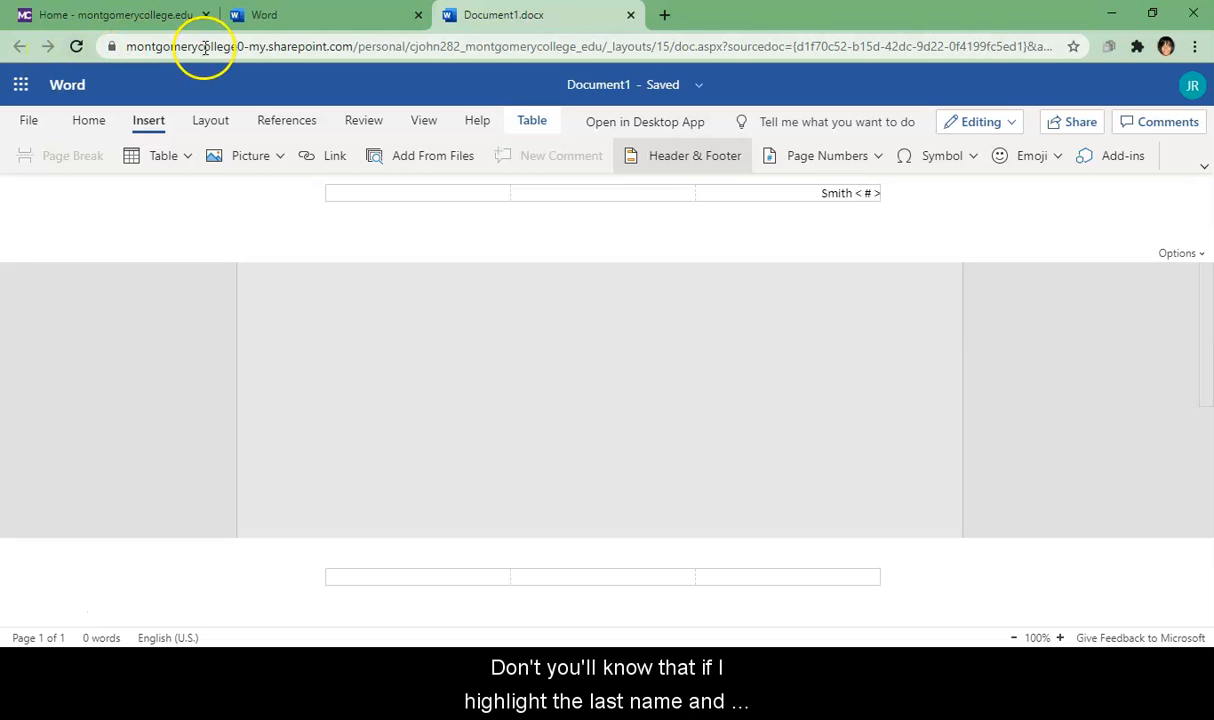
left_click_drag(819, 194, 875, 193)
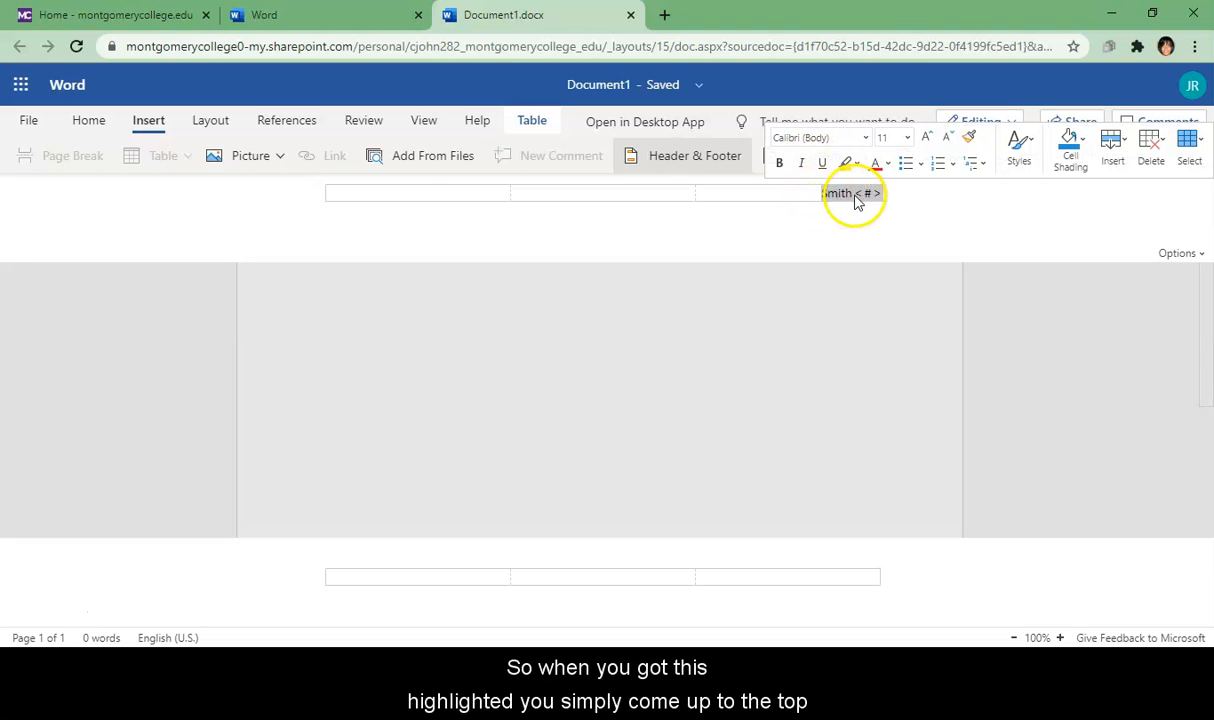
left_click(866, 138)
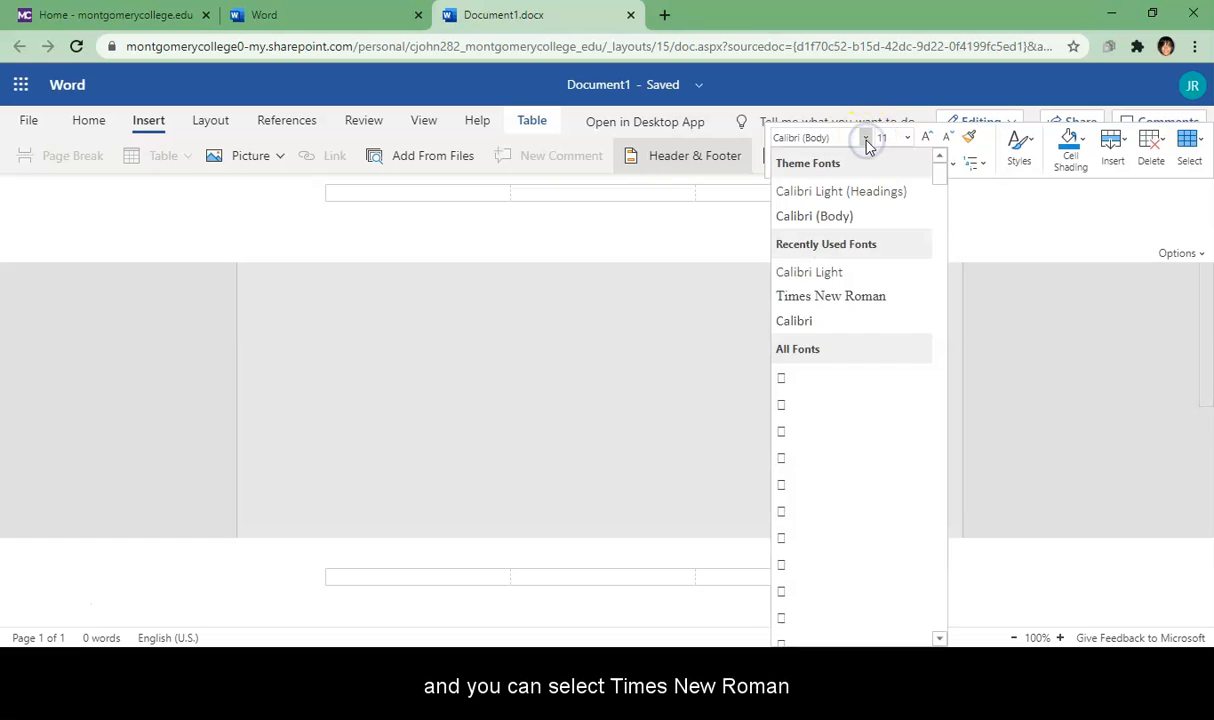
left_click(838, 295)
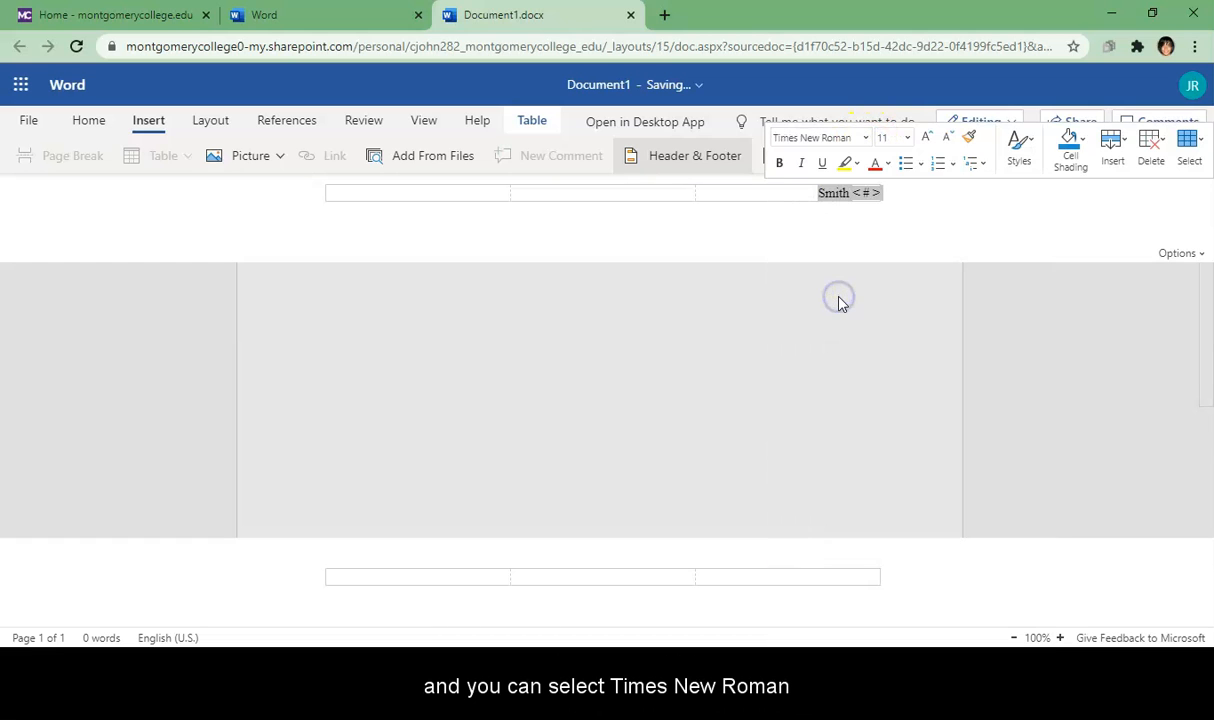
left_click(907, 138)
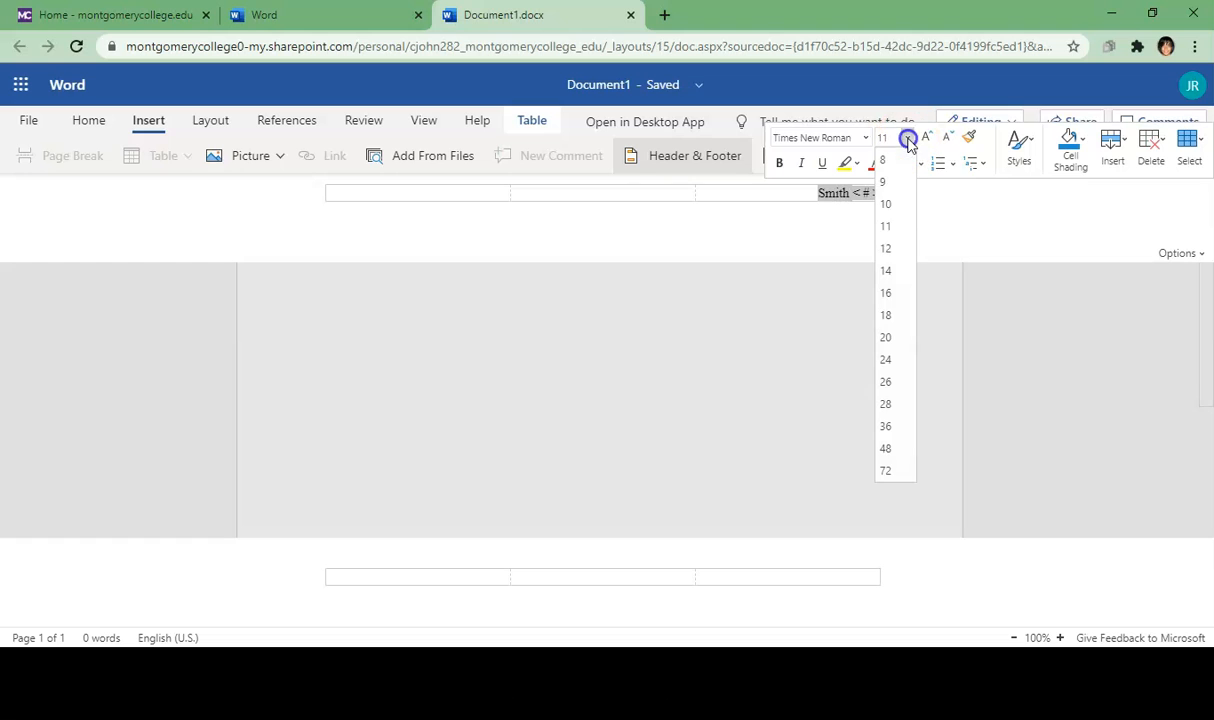
left_click(889, 248)
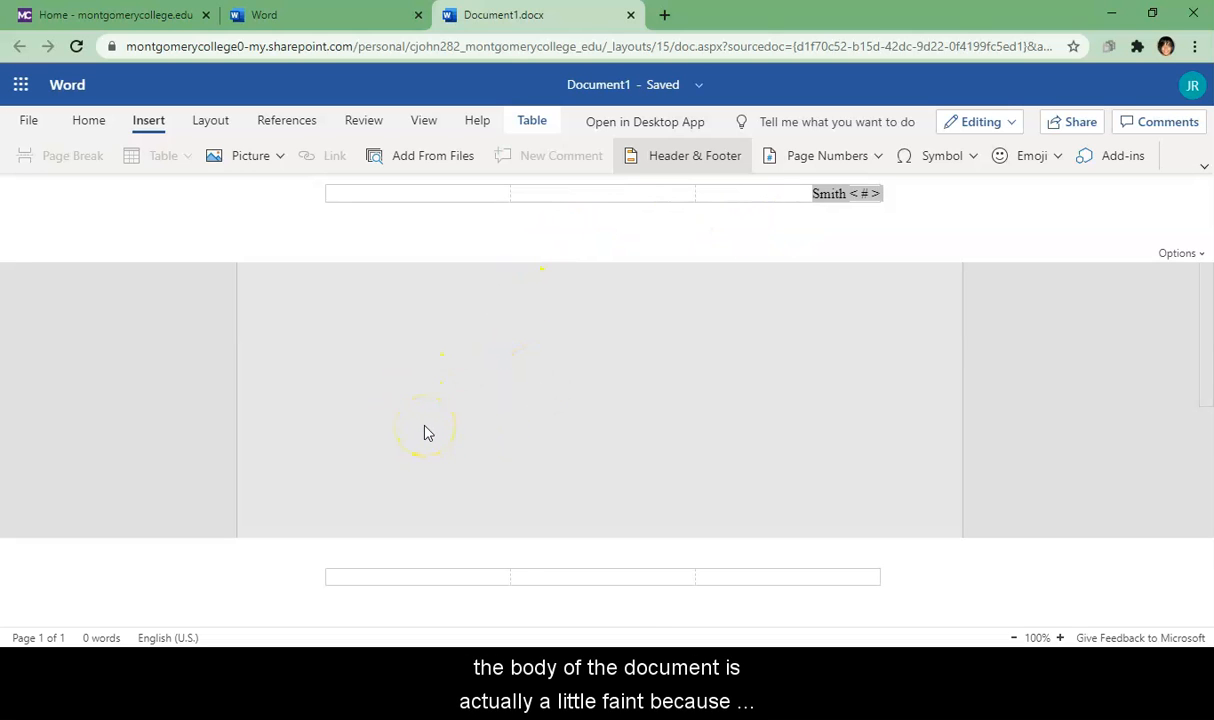
Step: Exit Header & Footer editing and put the cursor back in the document body
left_click(529, 418)
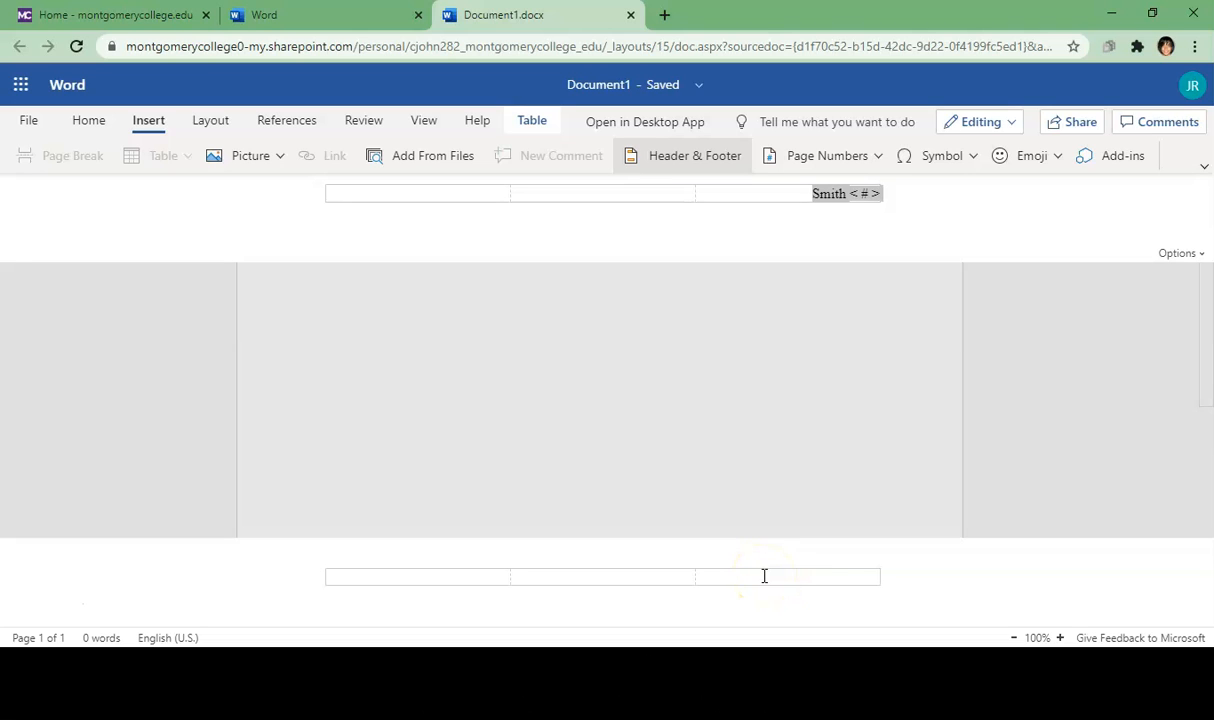
left_click(550, 383)
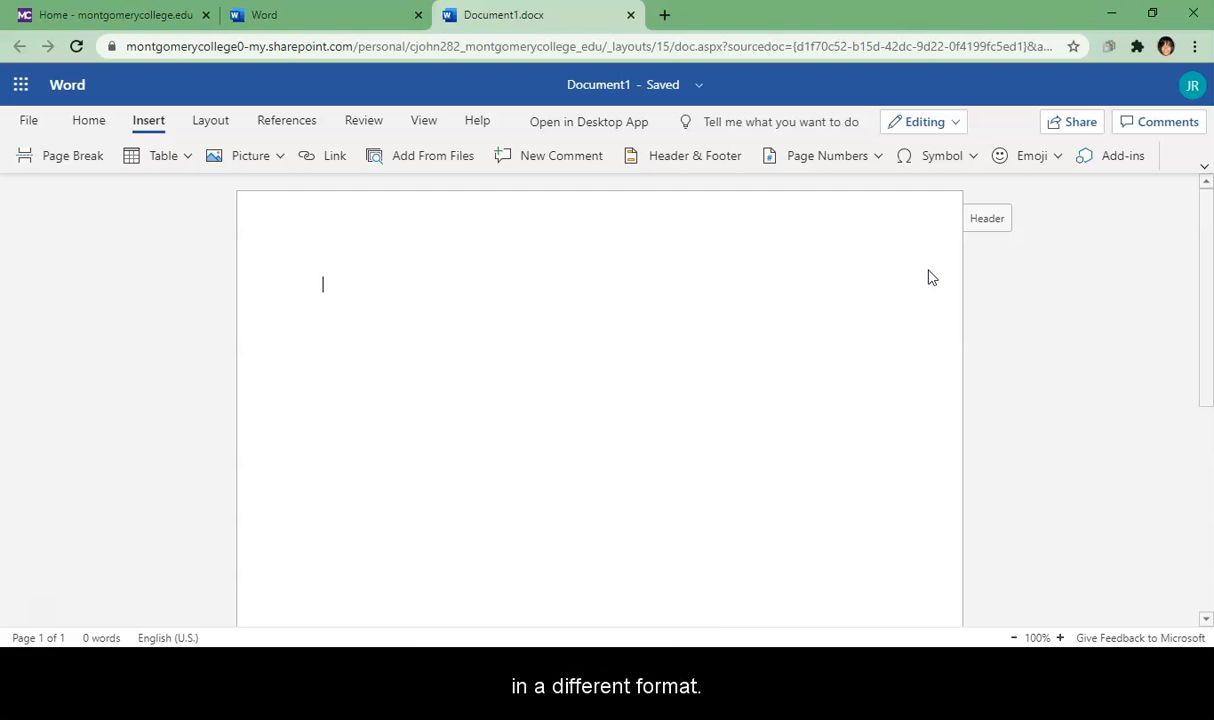
left_click(36, 606)
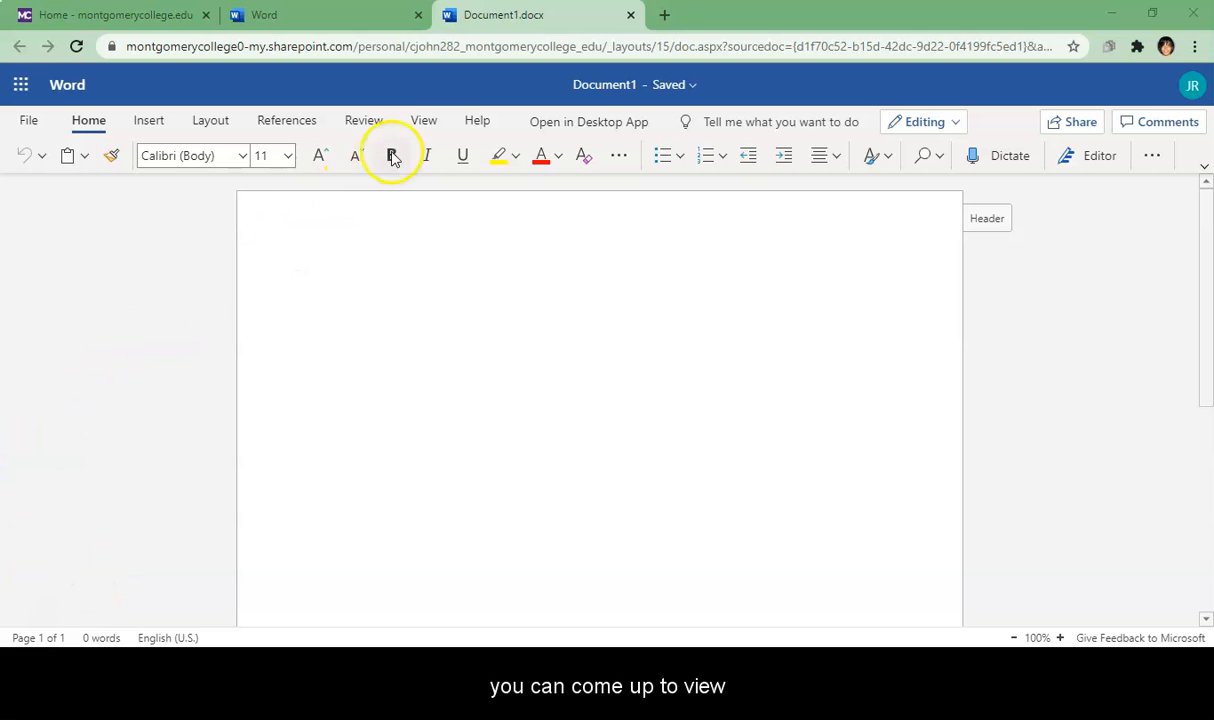
left_click(434, 126)
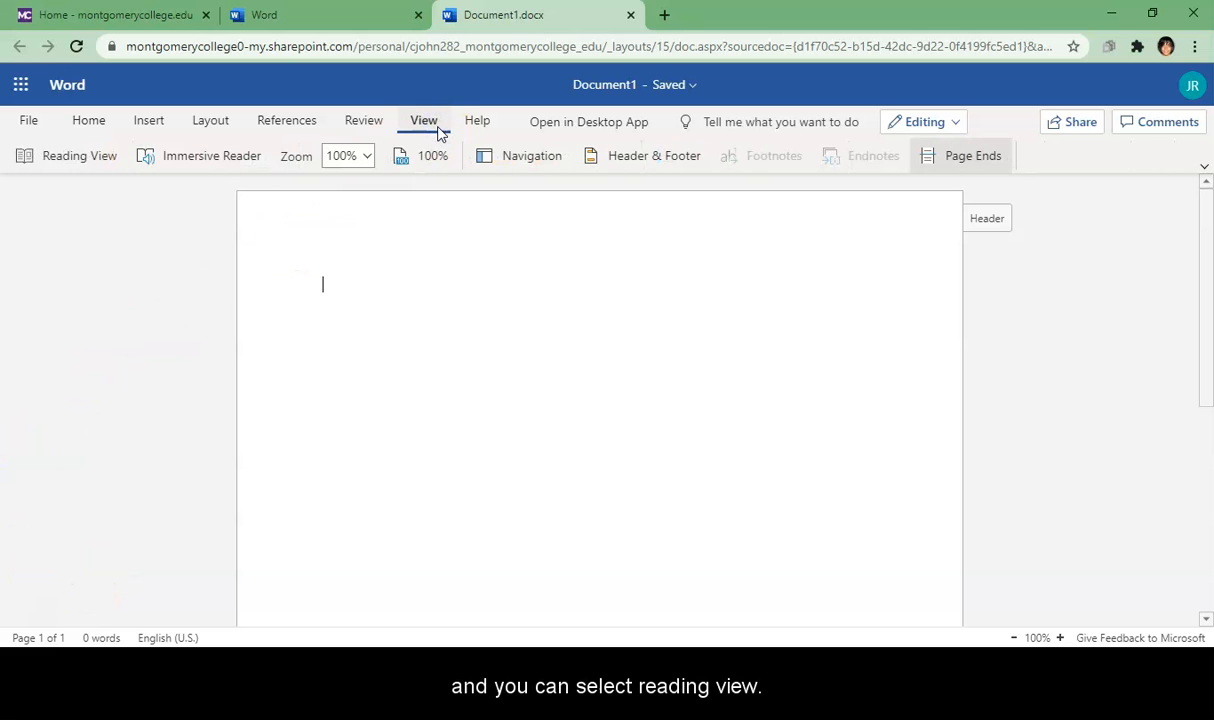
left_click(95, 167)
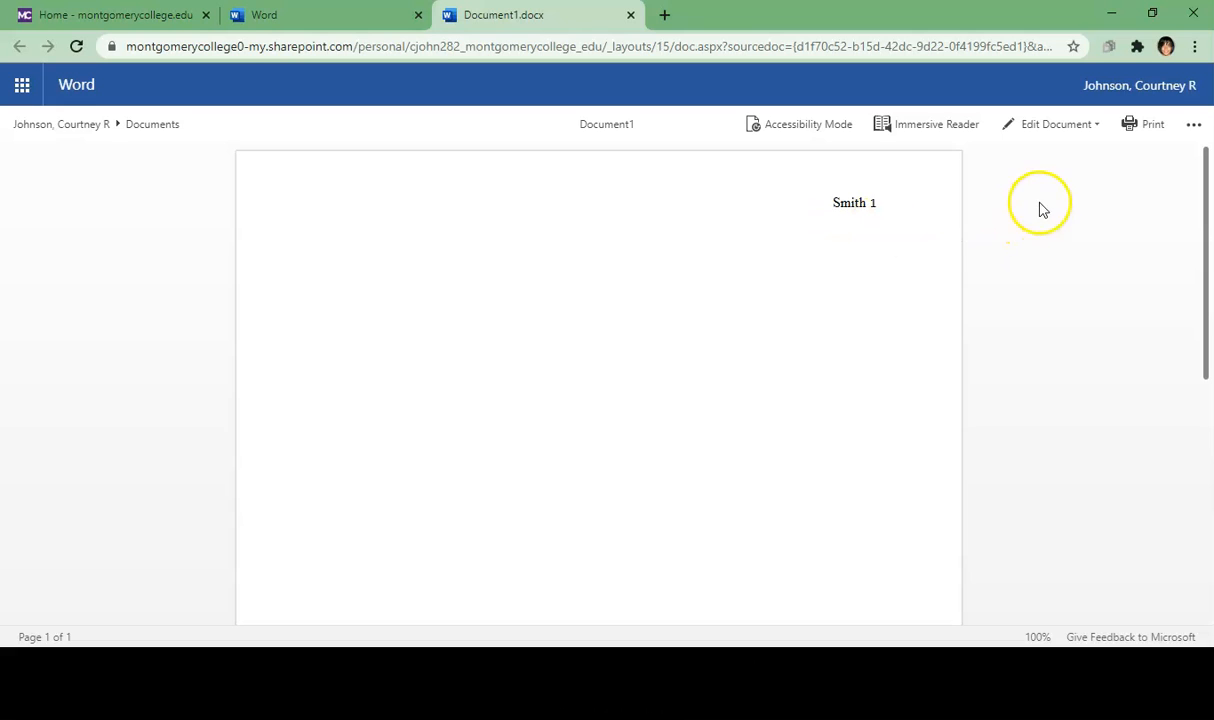
left_click(1078, 134)
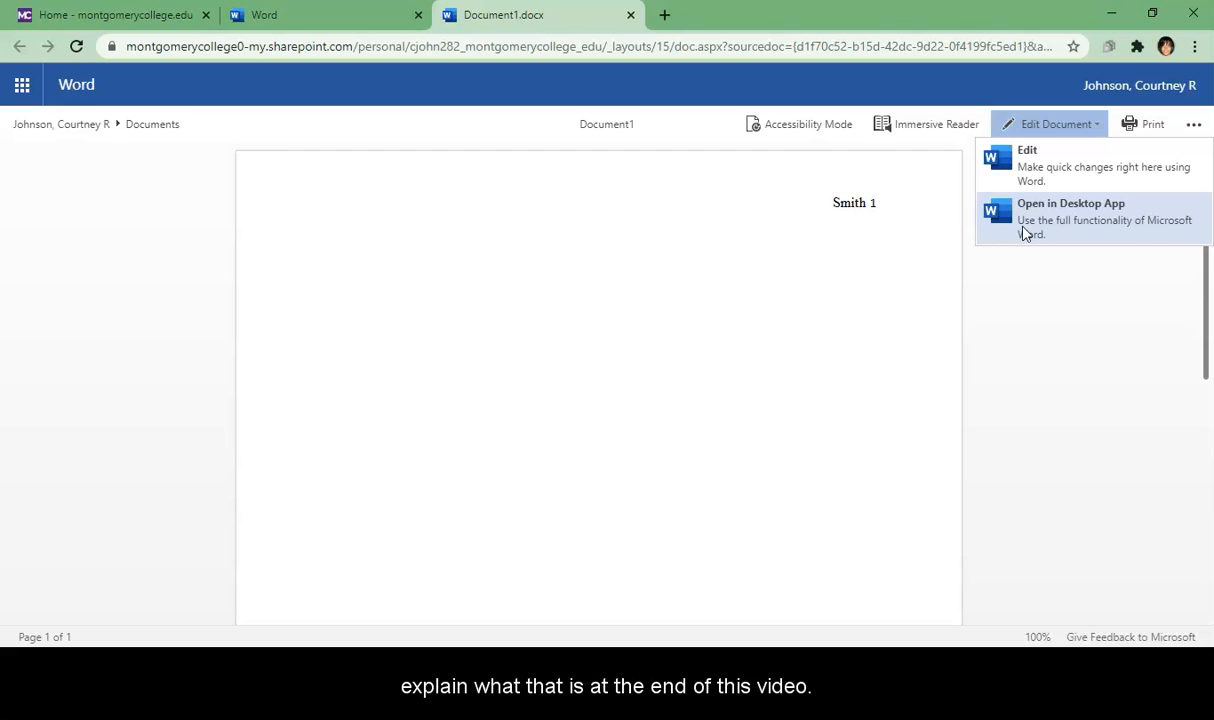
left_click(1025, 165)
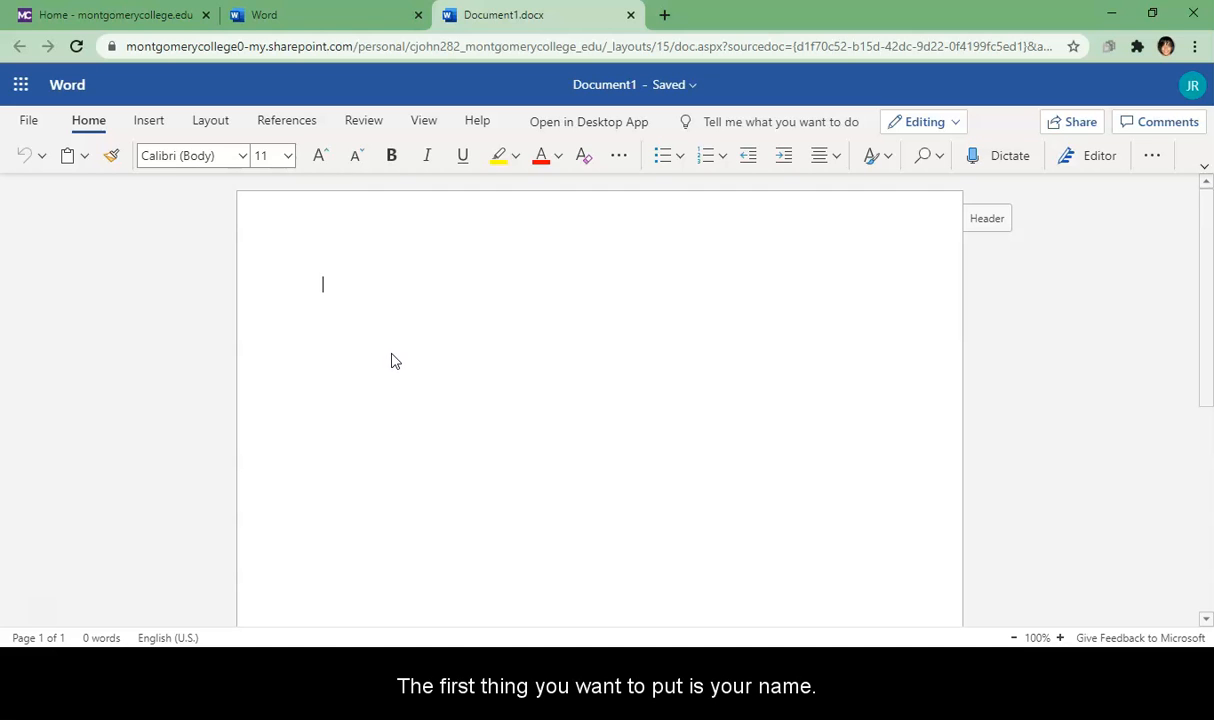
Step: Enter the student's name, the instructor's name and ENGL 101 on three separate lines
key("Return")
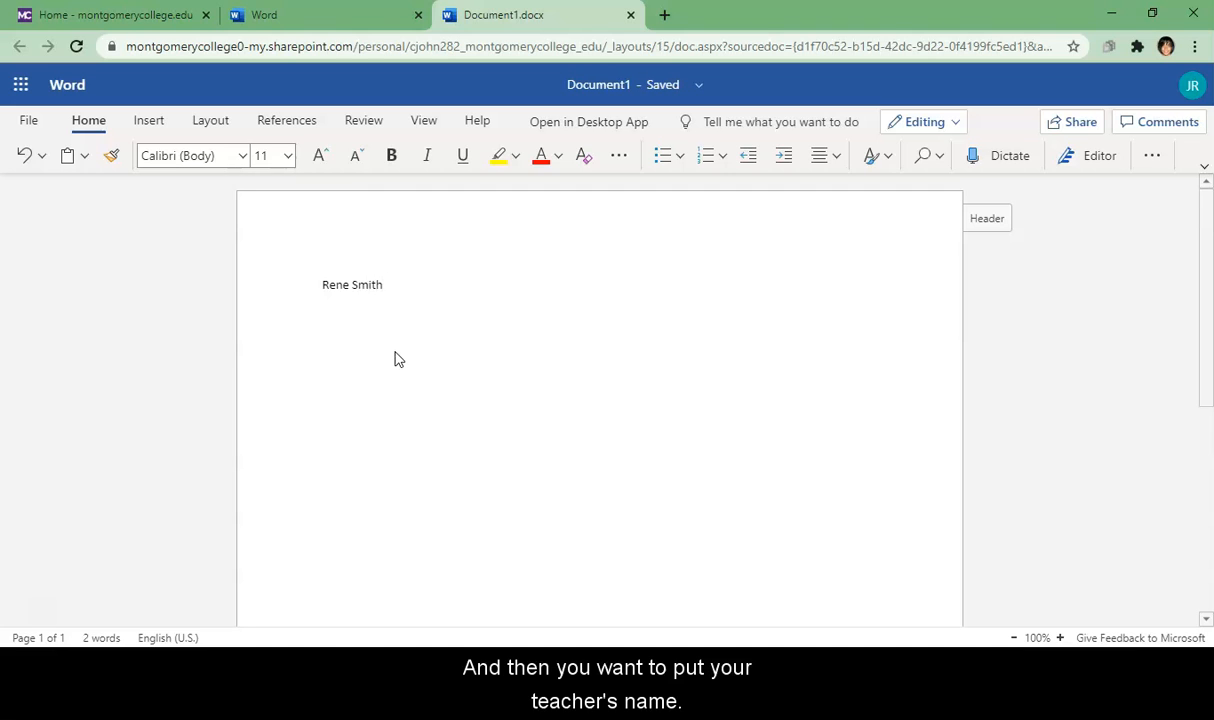
type("Prof")
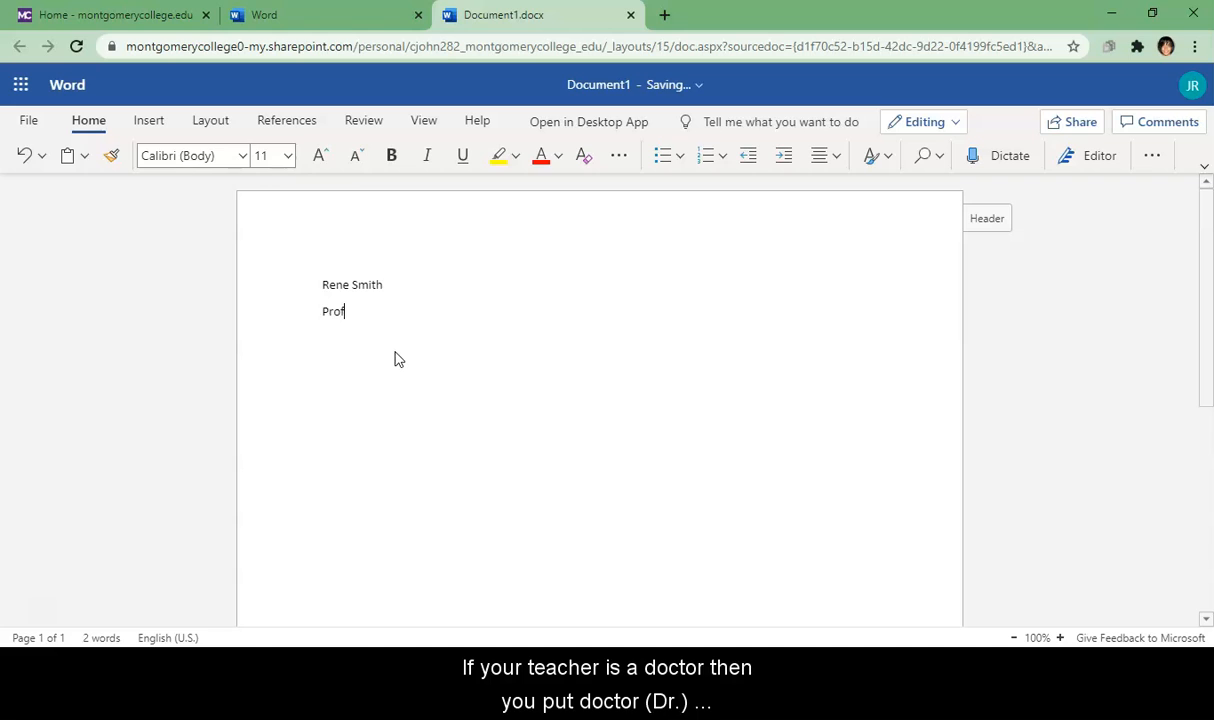
type(". Johnson")
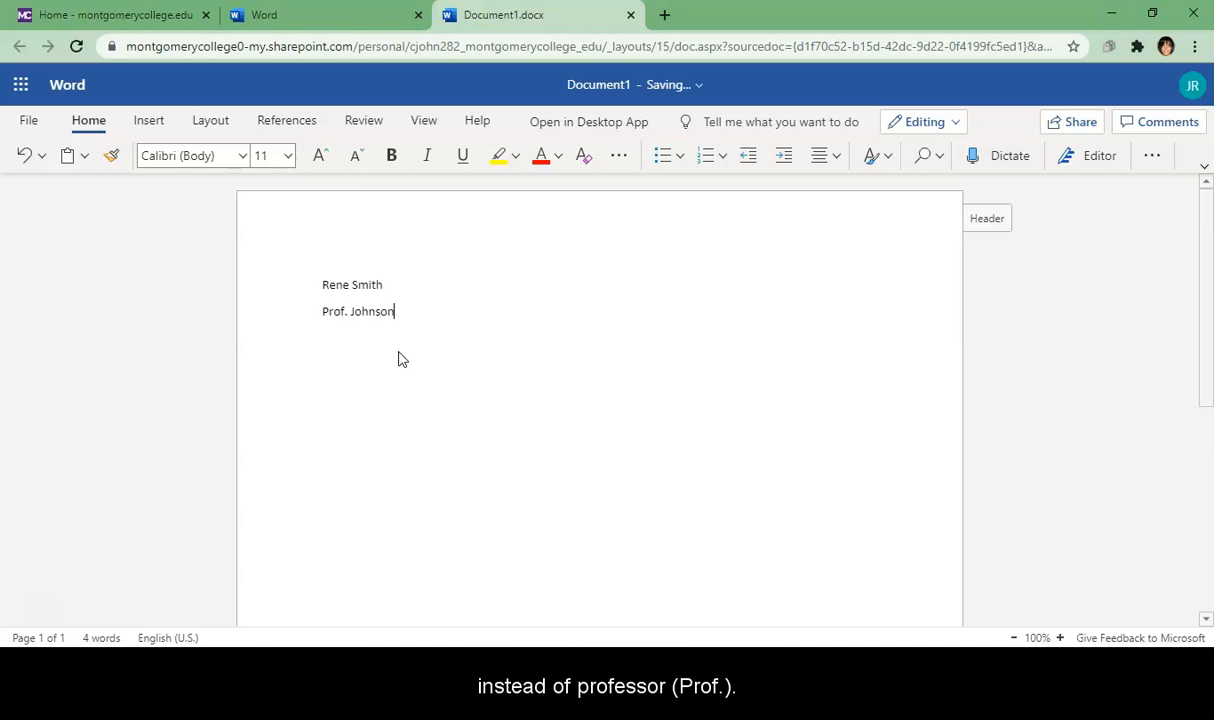
key("Return")
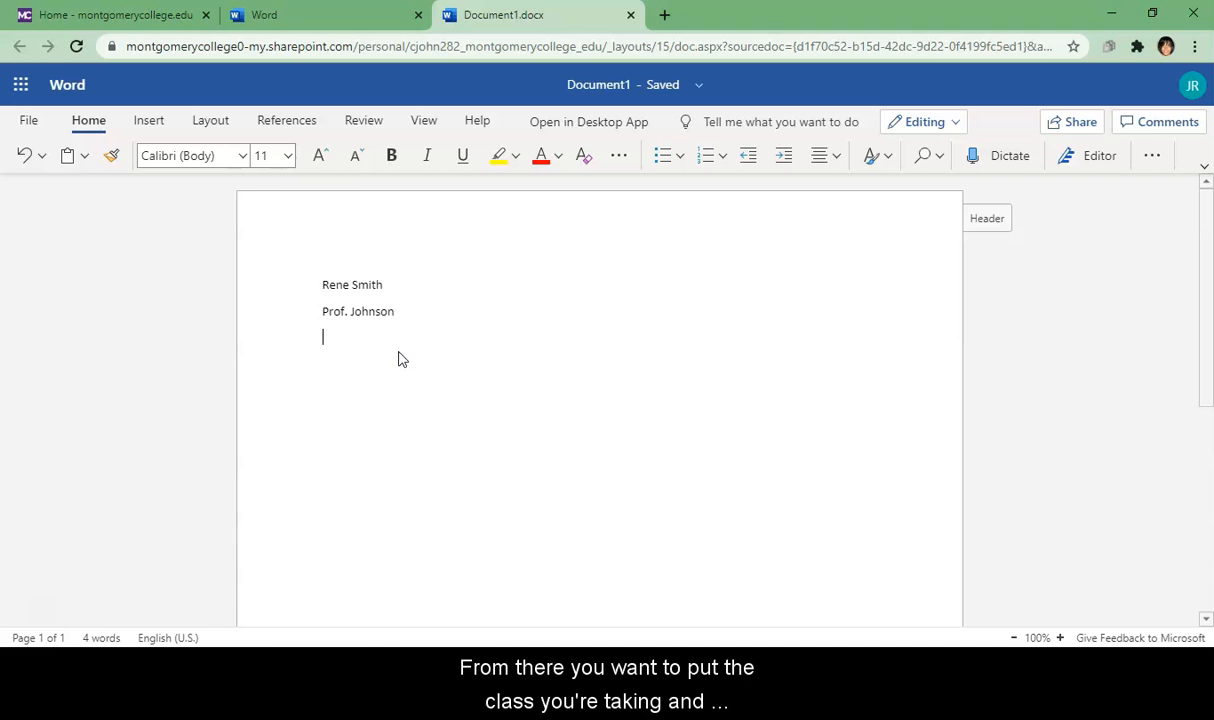
left_click(439, 360)
type("ENGL")
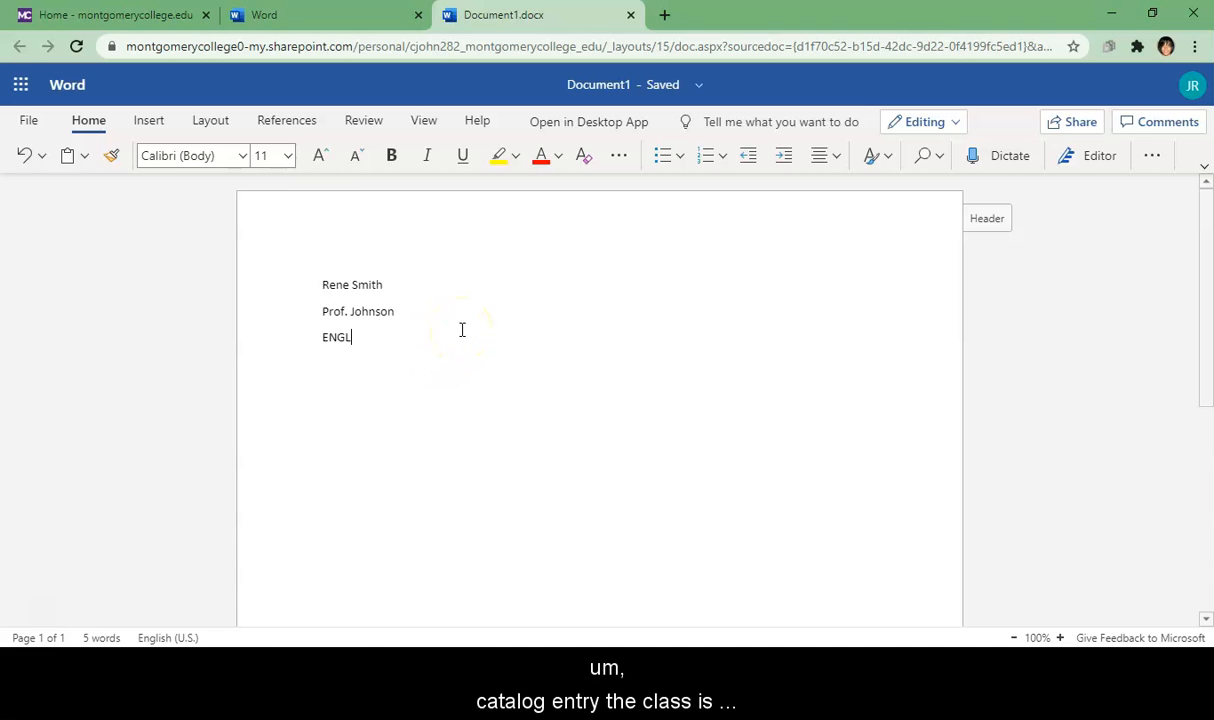
type(" 10")
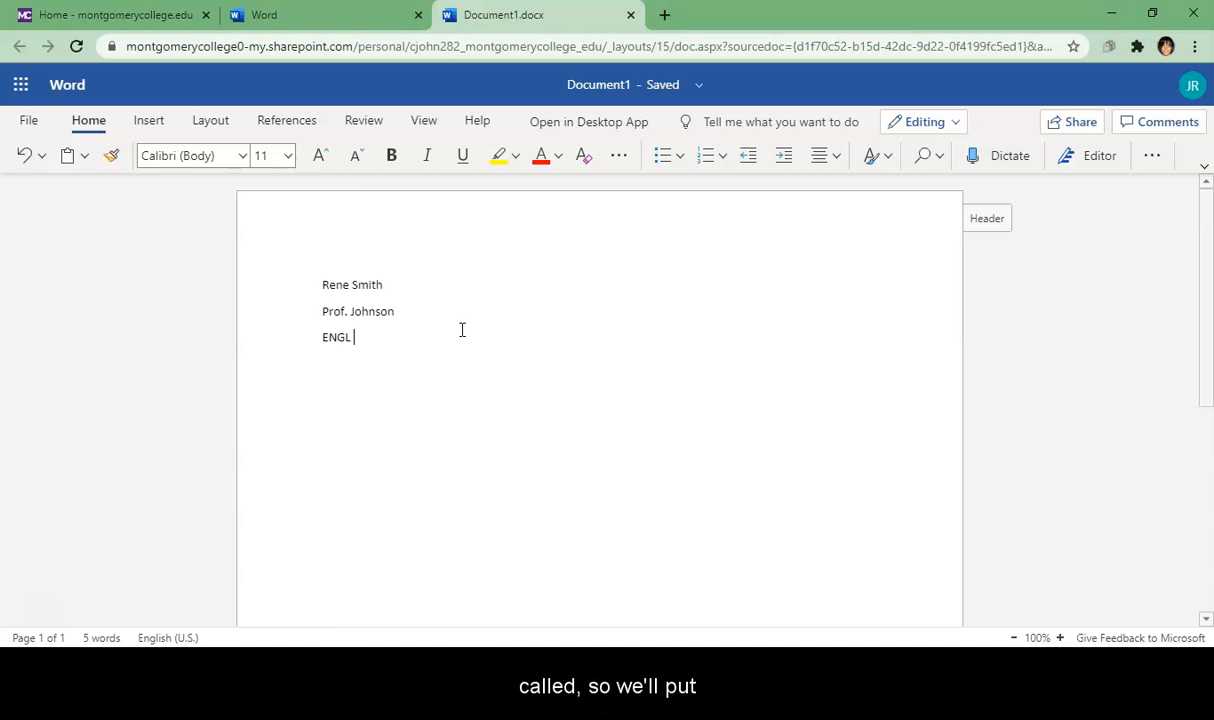
type("1")
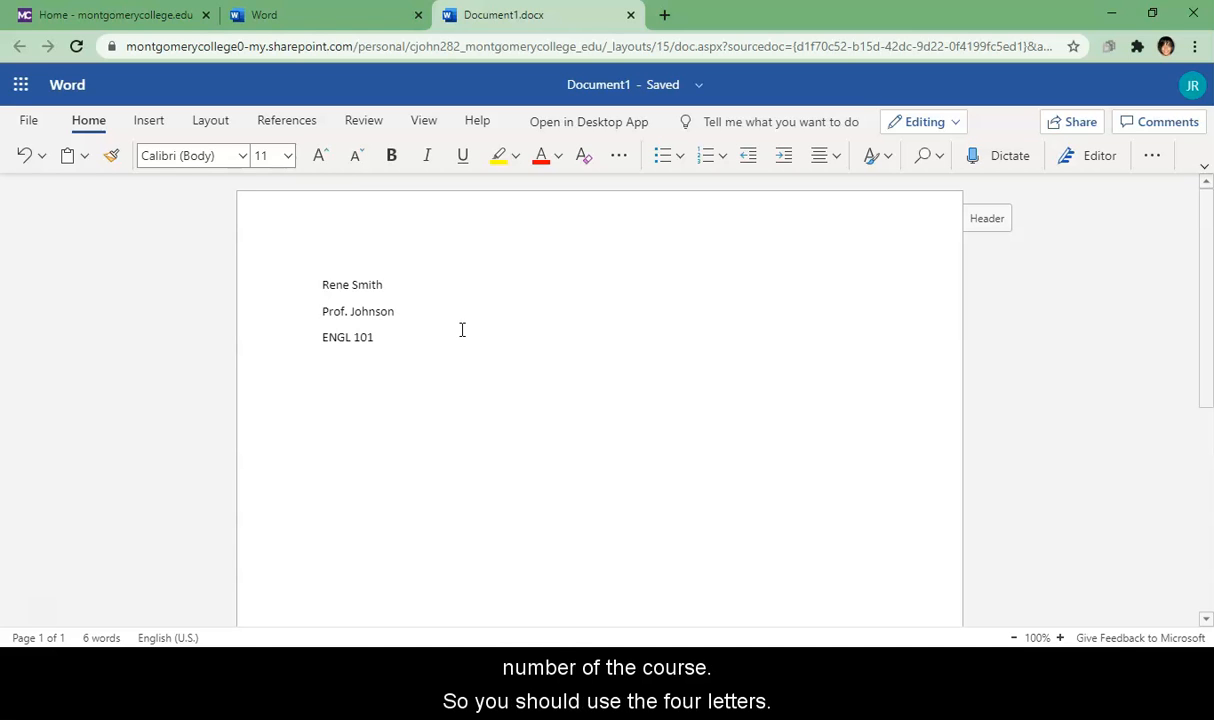
Step: Add the date 11 July 2020 on a new line below ENGL 101
key("Return")
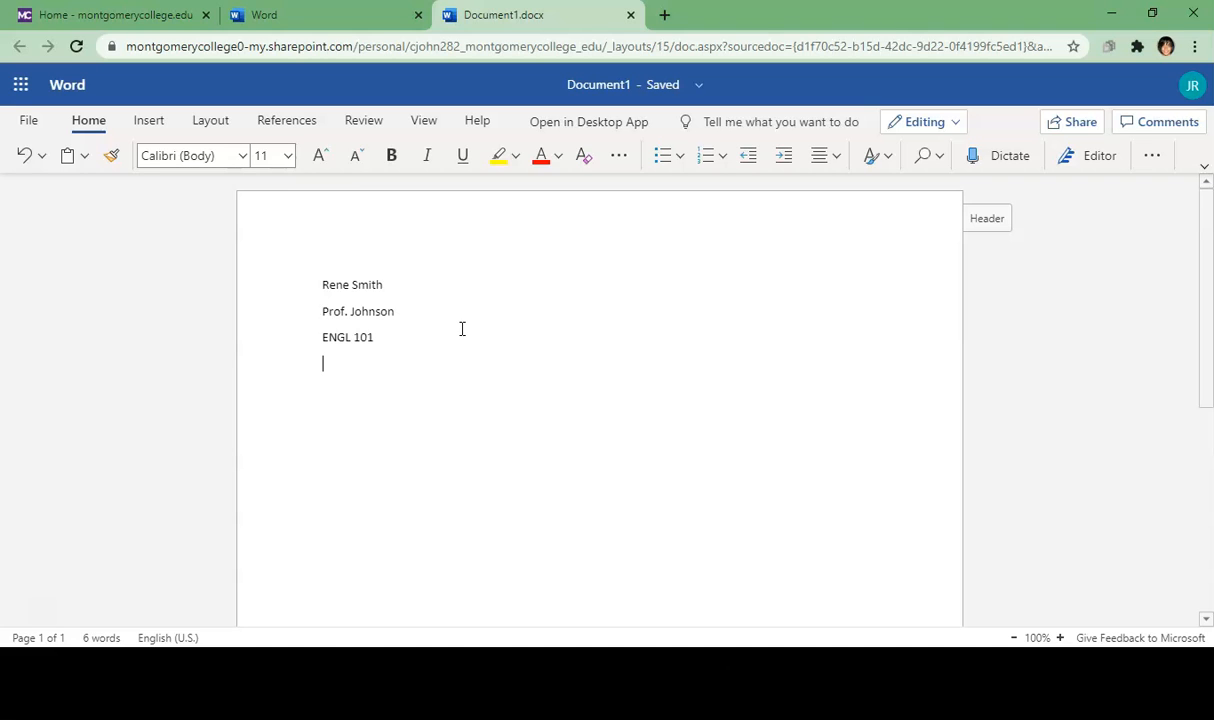
left_click(462, 345)
type("11 July 2020")
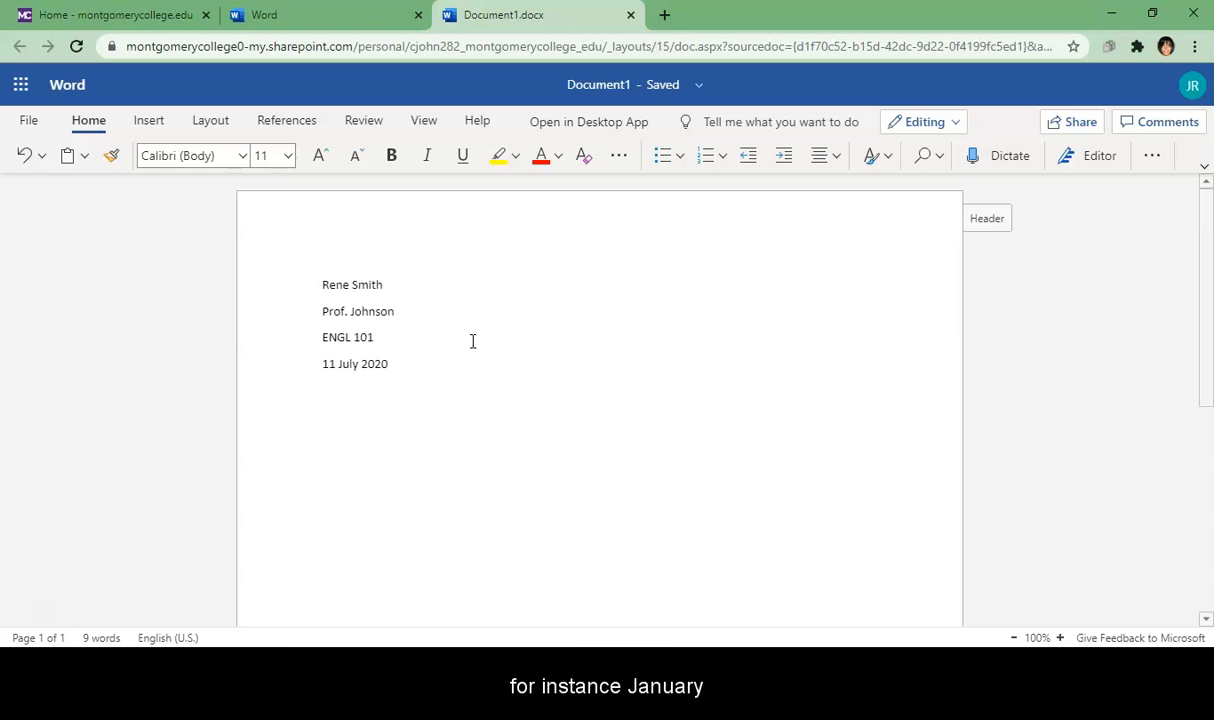
key("Return")
type("Jan.")
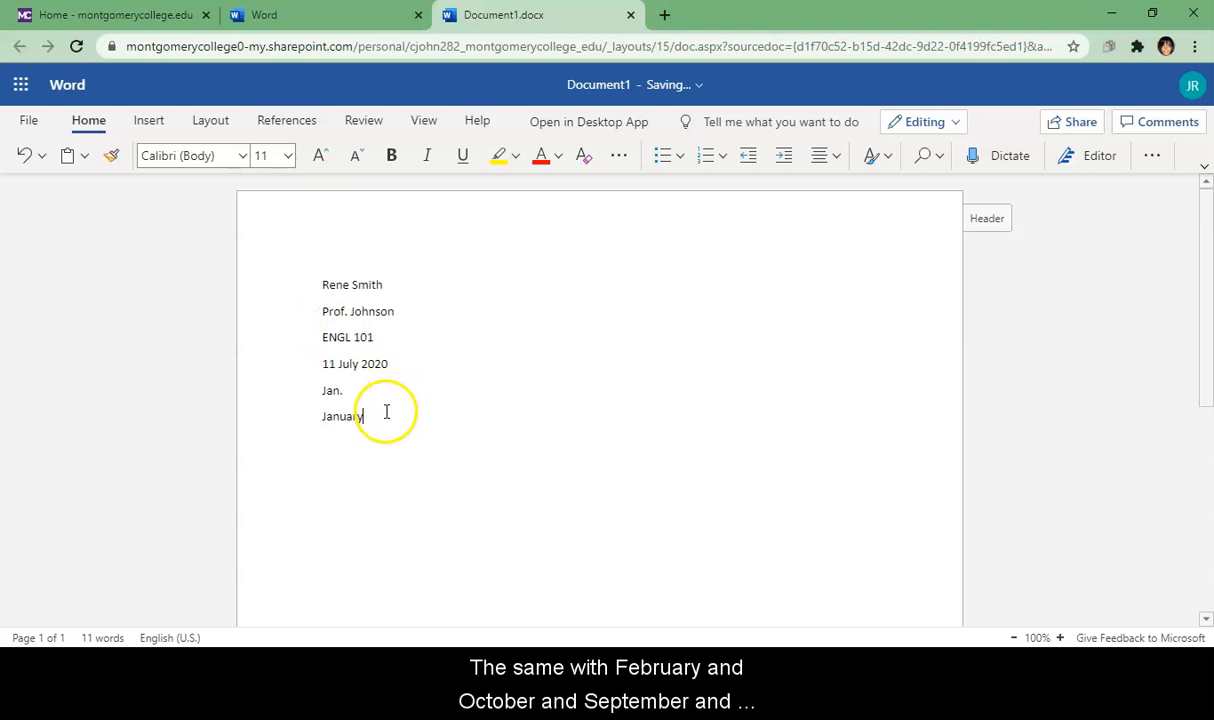
left_click_drag(366, 420, 318, 398)
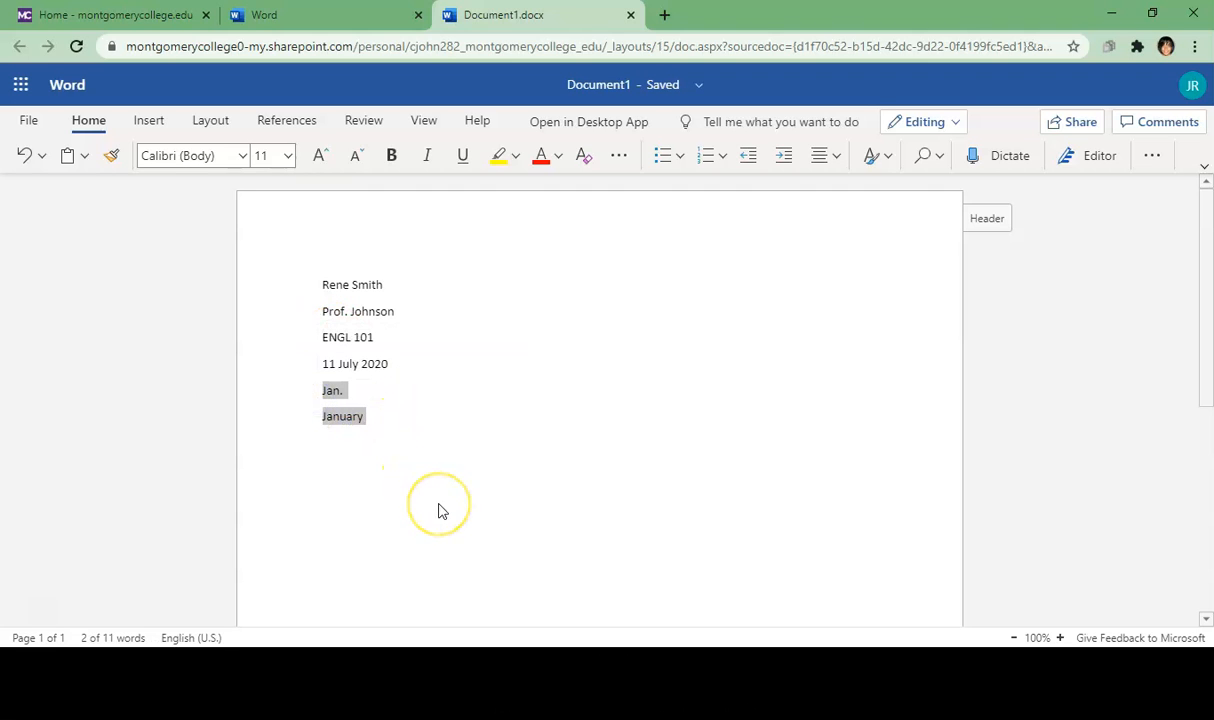
key("BackSpace")
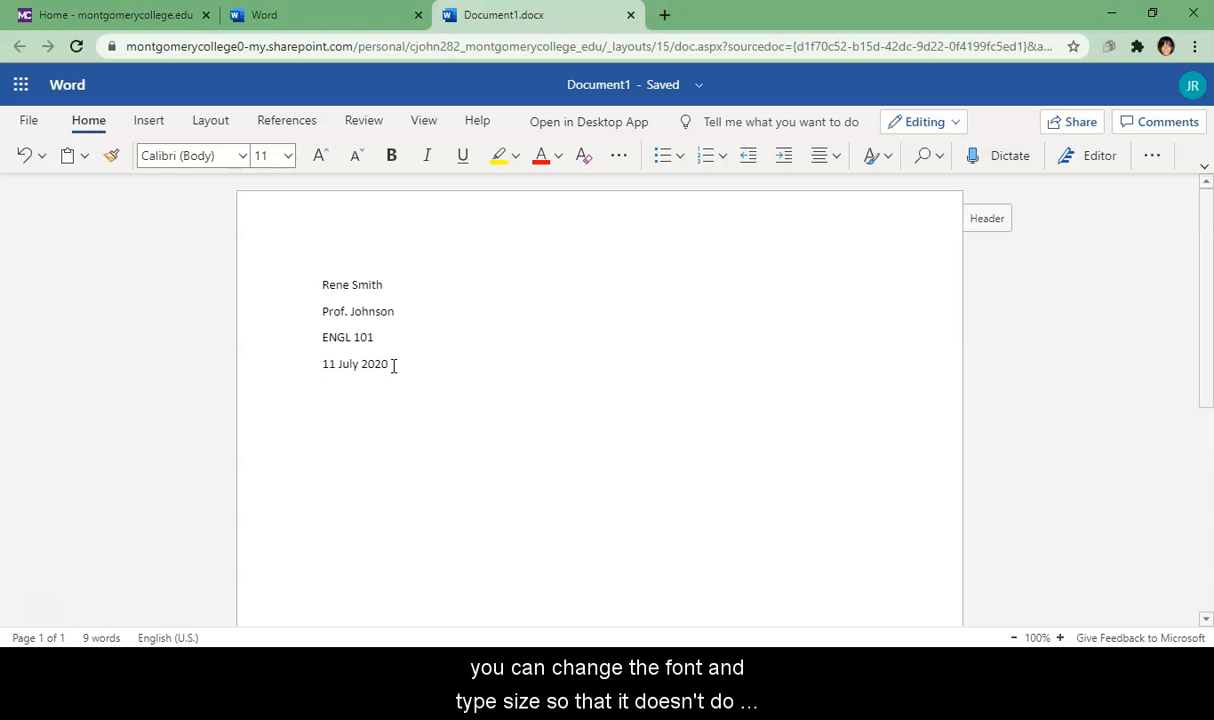
left_click(394, 366)
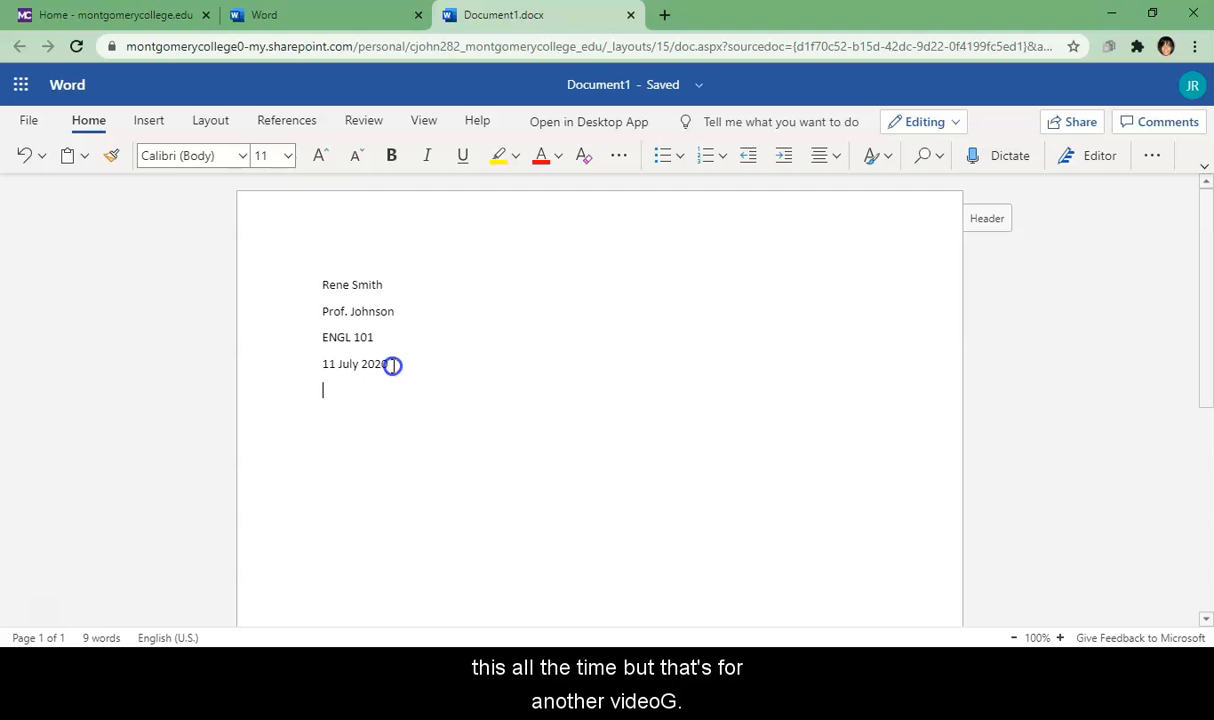
Step: Set the name, instructor, course and date lines to Times New Roman 12 pt
left_click_drag(393, 366, 316, 287)
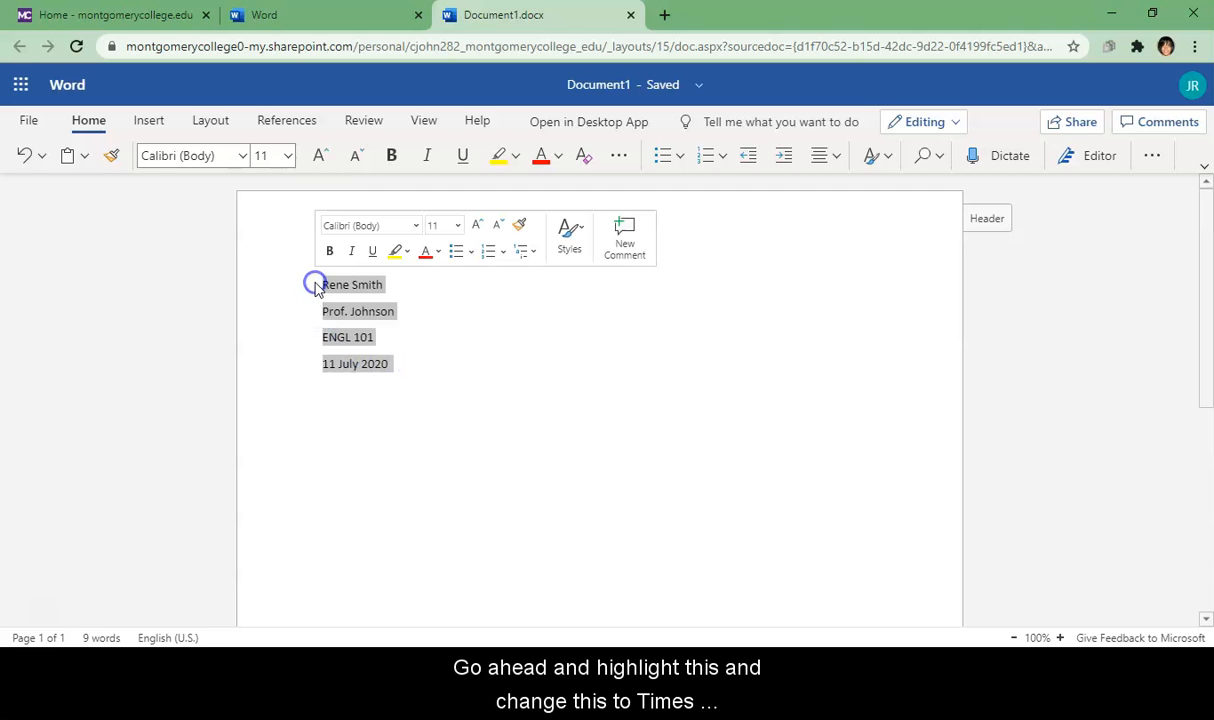
left_click(417, 229)
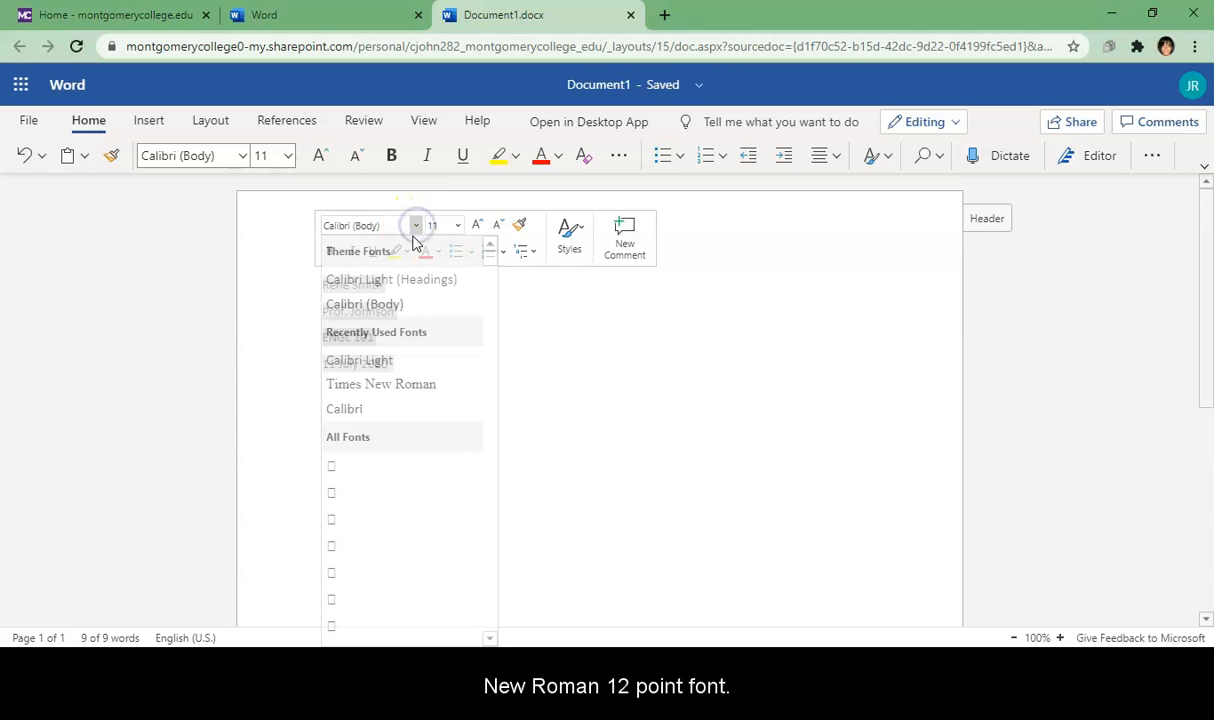
left_click(383, 389)
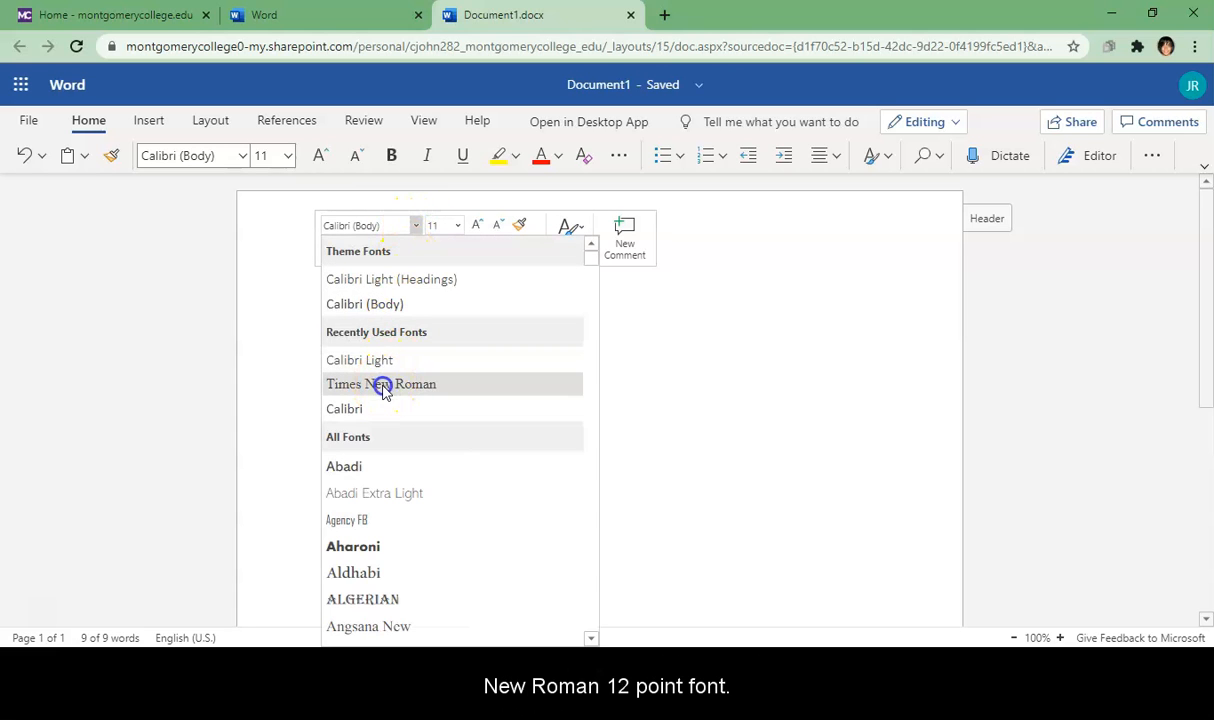
left_click(456, 225)
left_click(439, 337)
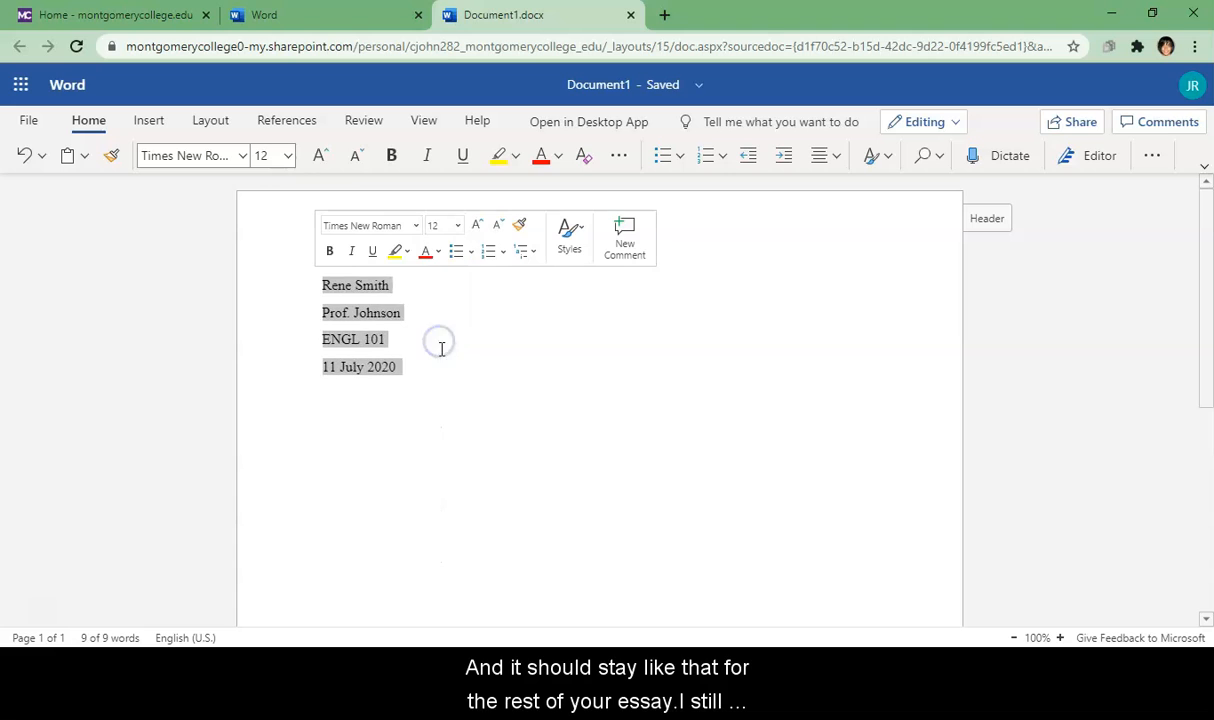
left_click(429, 374)
left_click(429, 390)
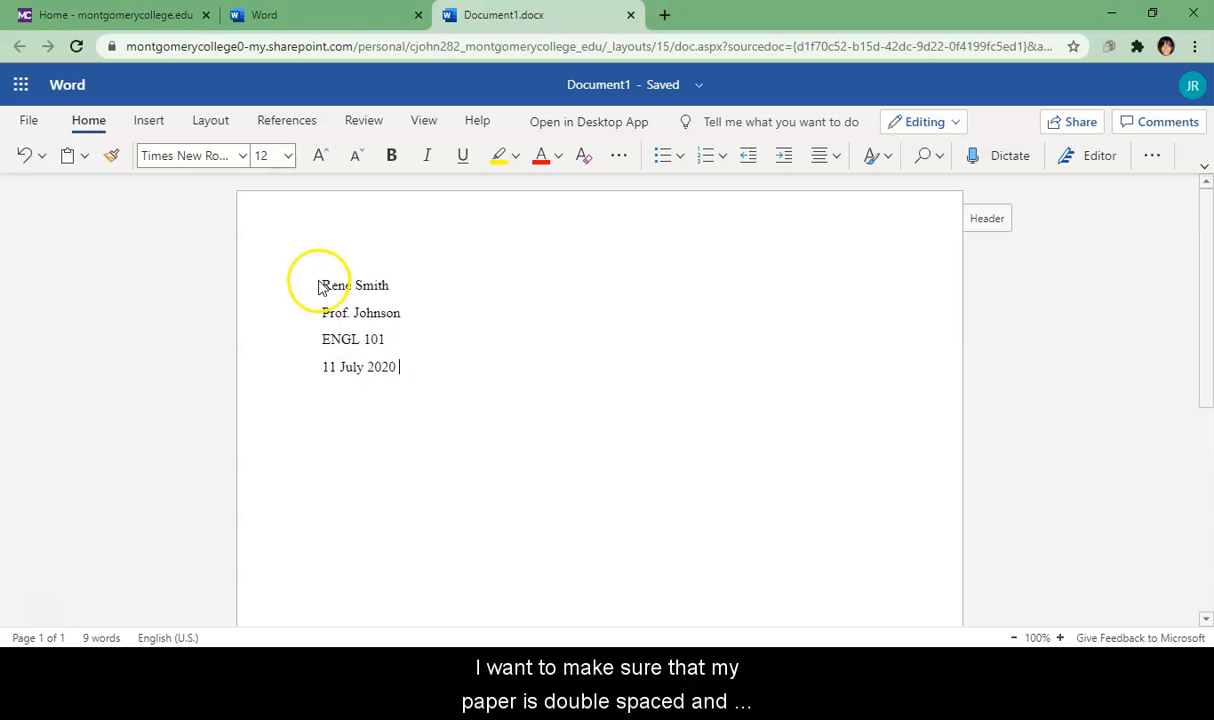
Step: Change Spacing After for the four heading lines from 8 pt to 0 pt
left_click_drag(325, 286, 325, 286)
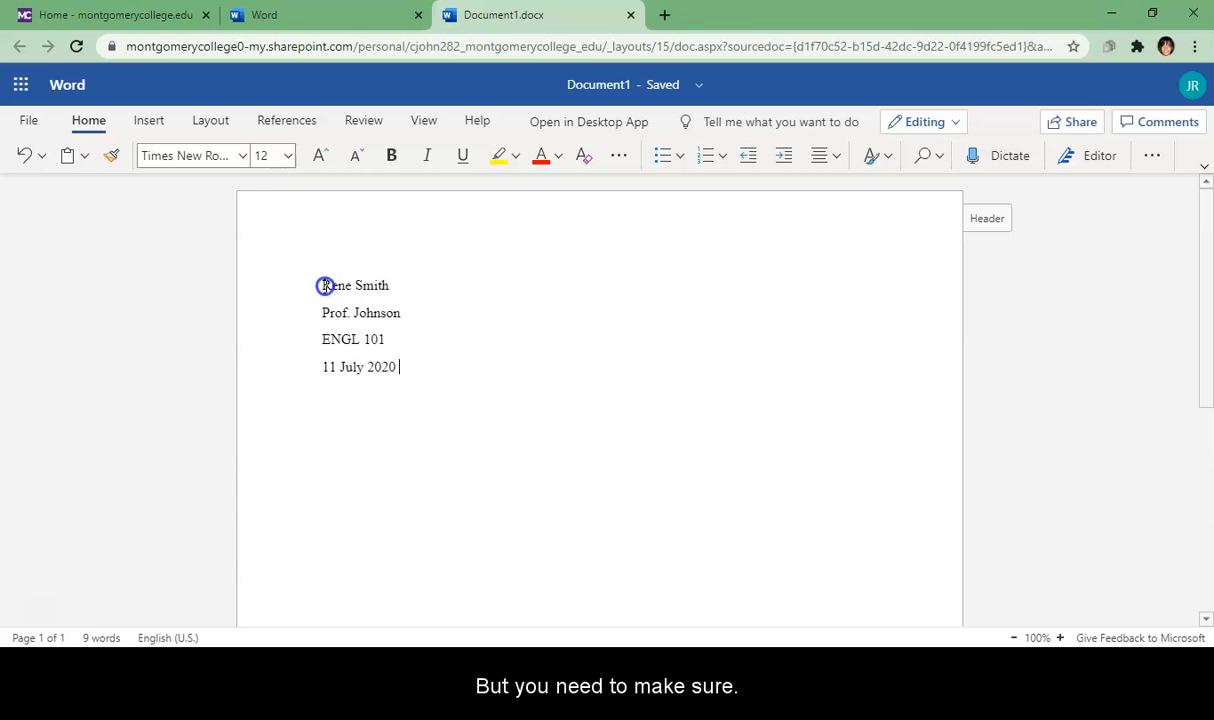
left_click_drag(325, 286, 397, 367)
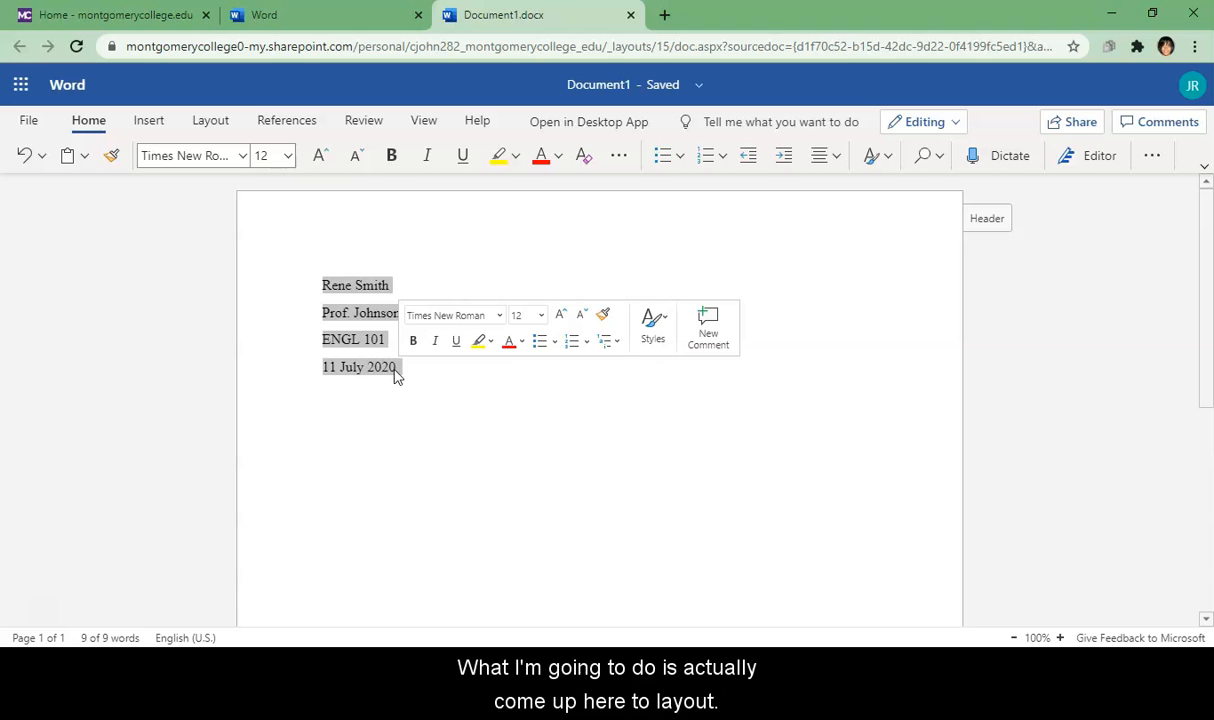
left_click(212, 123)
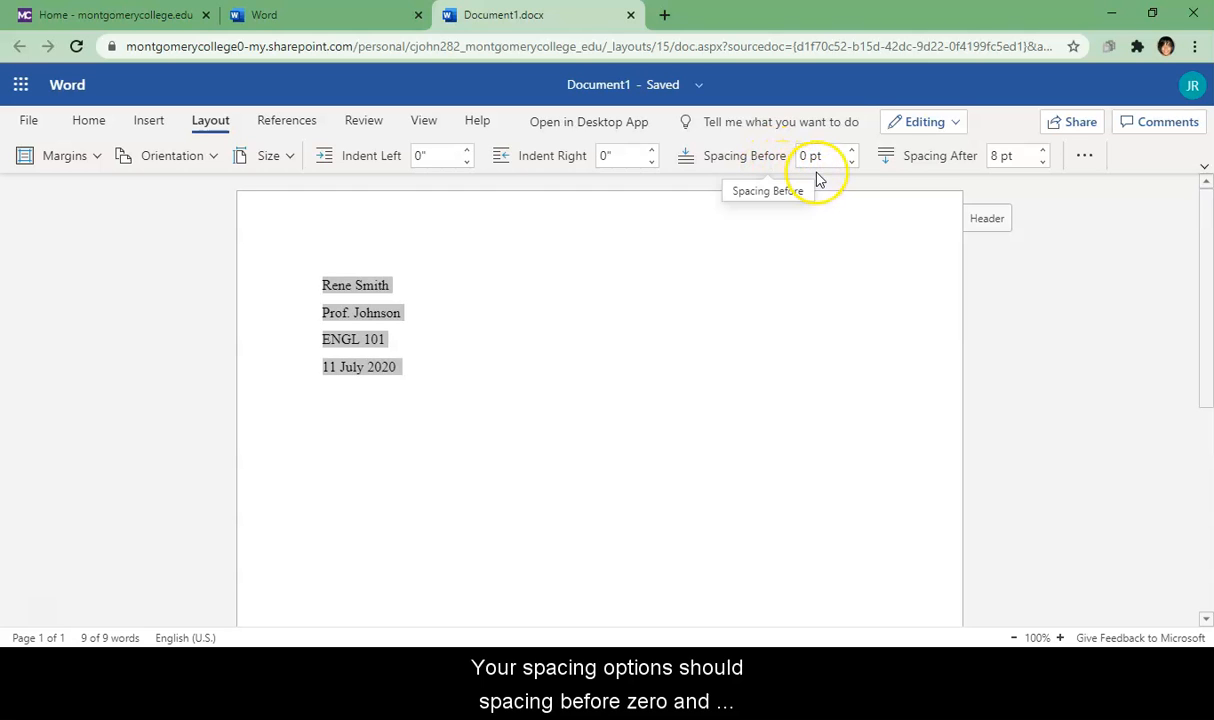
left_click(1001, 156)
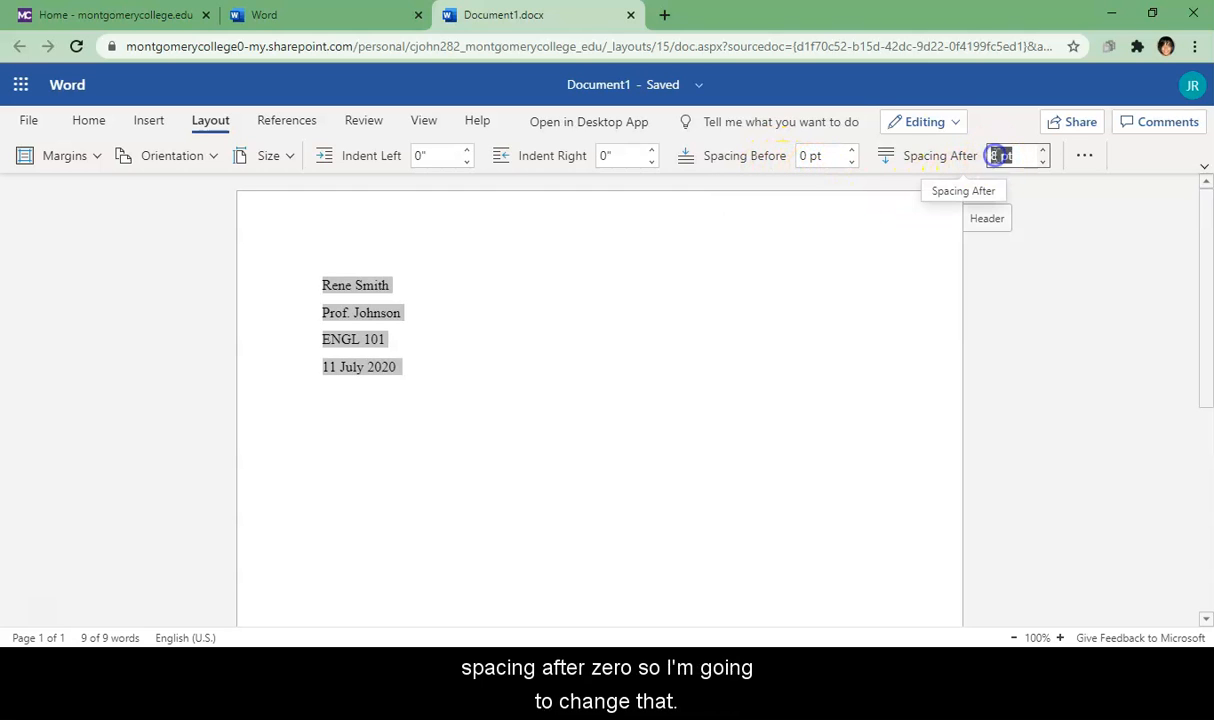
left_click(1001, 156)
key("BackSpace")
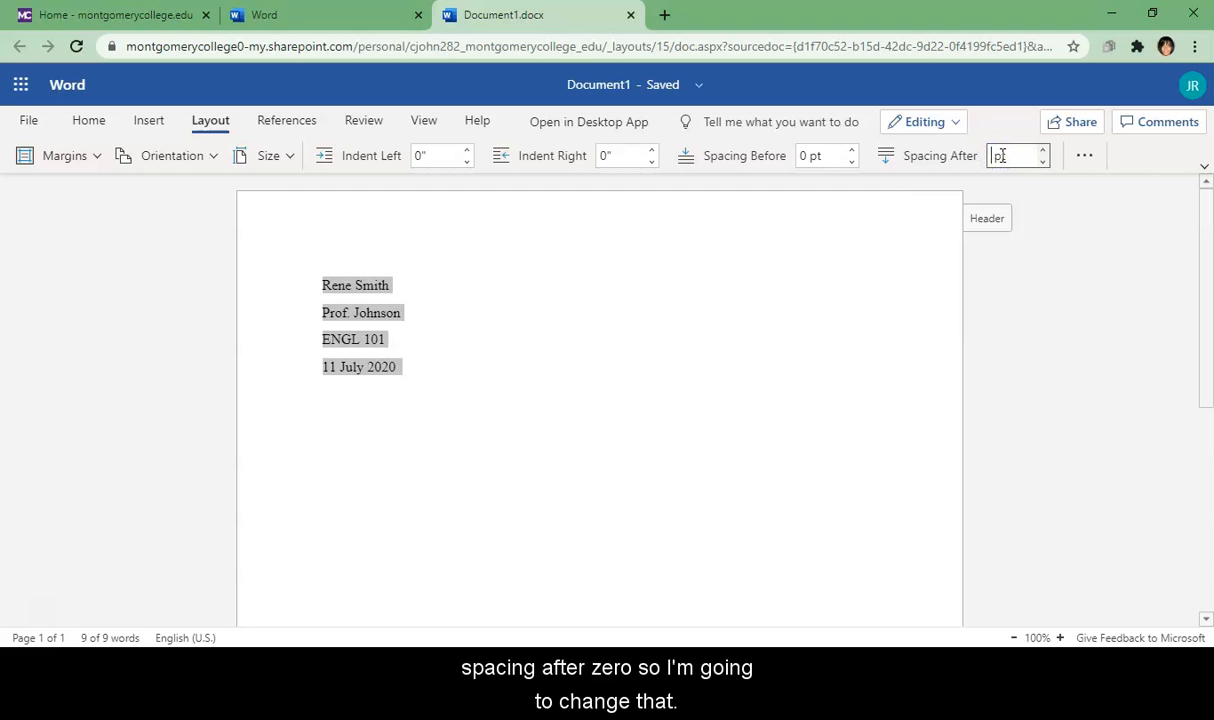
type("0")
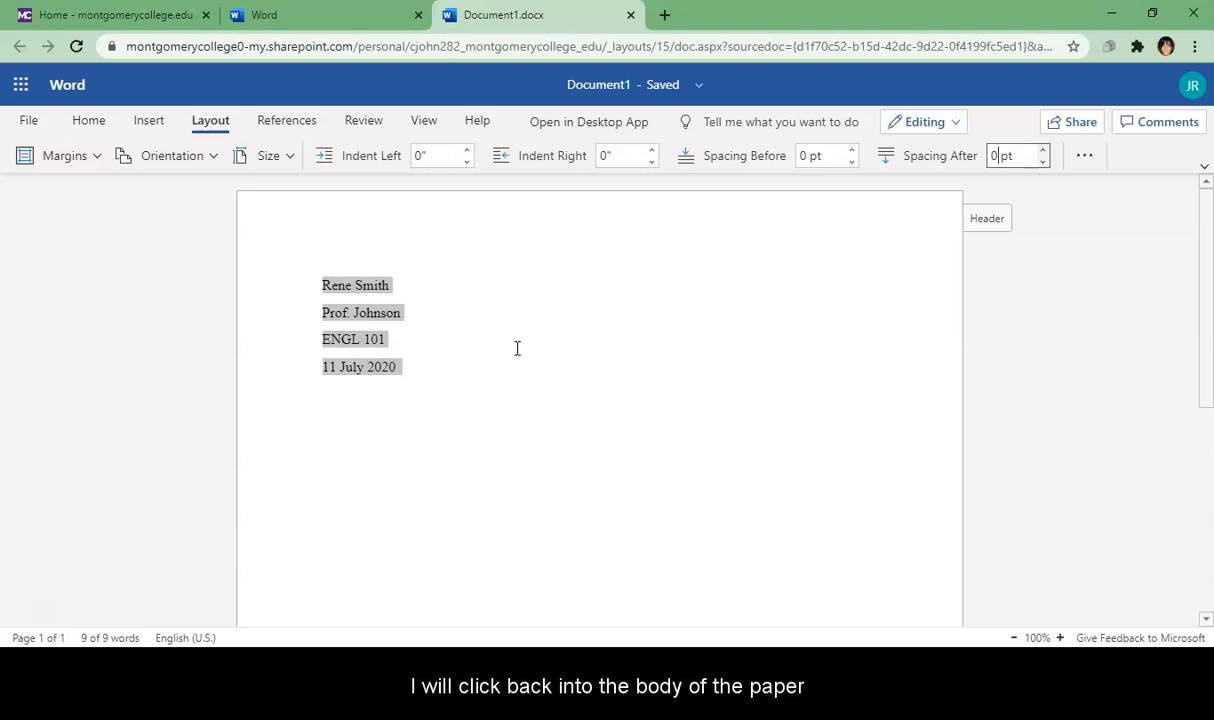
left_click(517, 348)
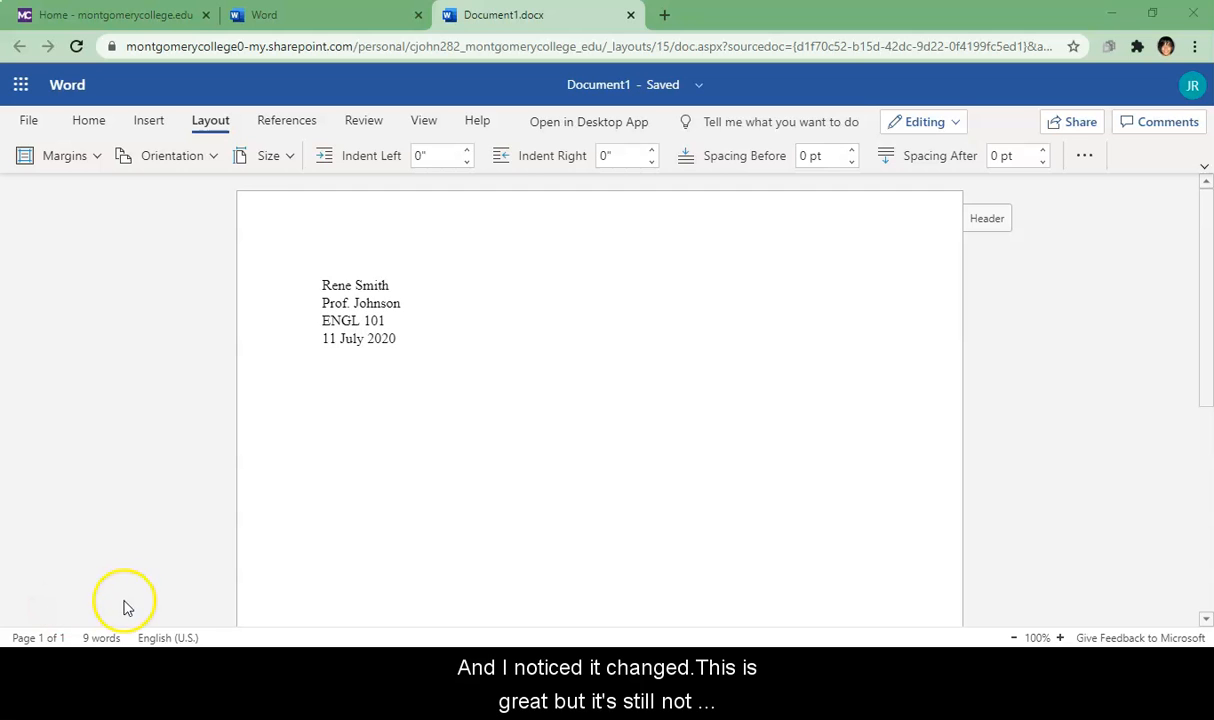
Step: Set the four heading lines to Double line spacing in Paragraph Options
left_click(402, 337)
left_click_drag(402, 337, 322, 283)
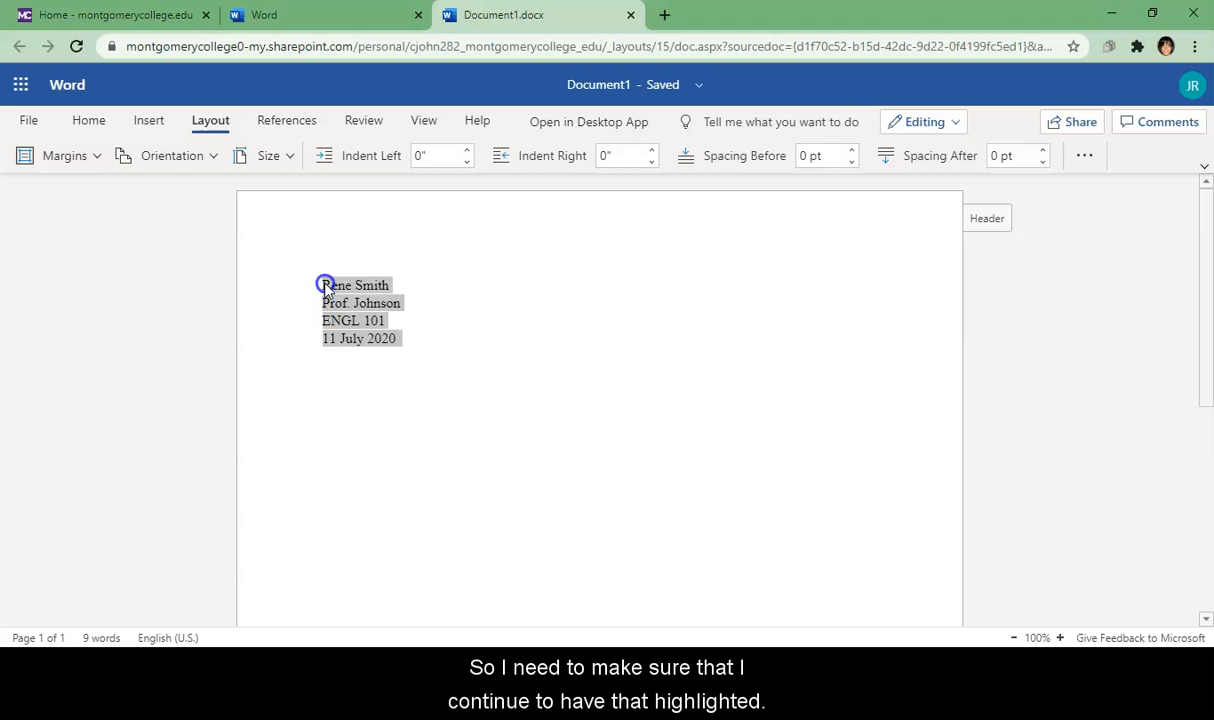
left_click(1085, 156)
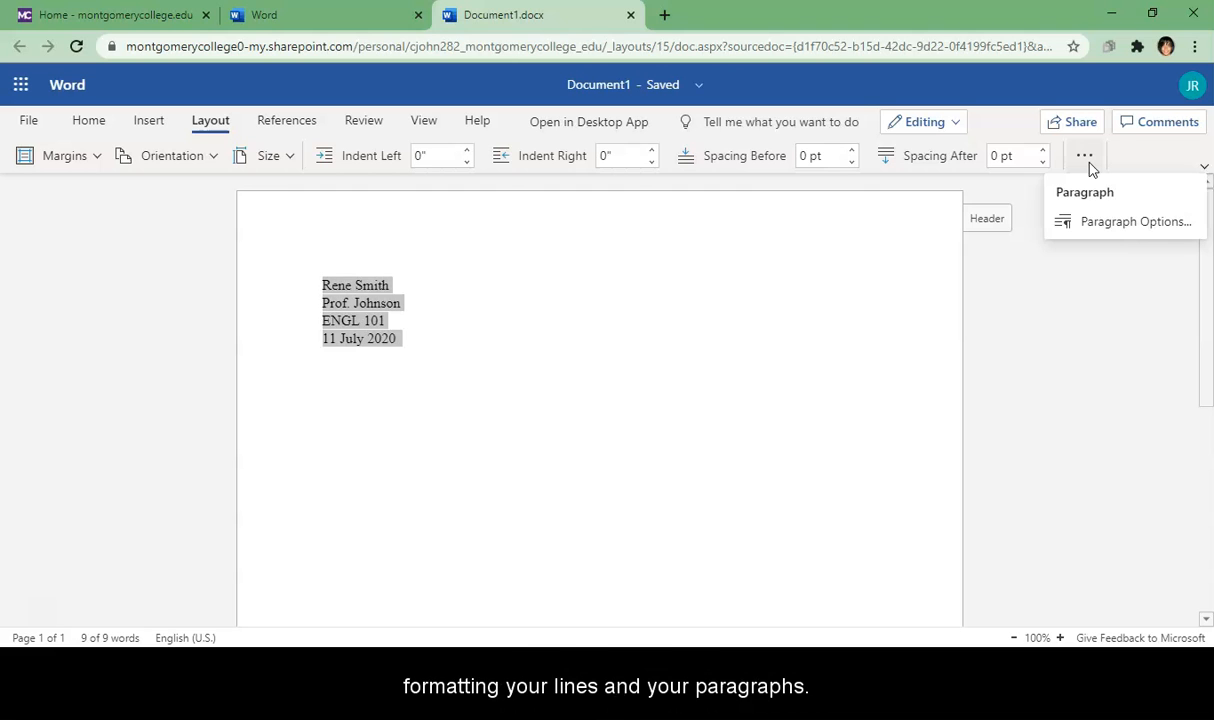
left_click(1096, 222)
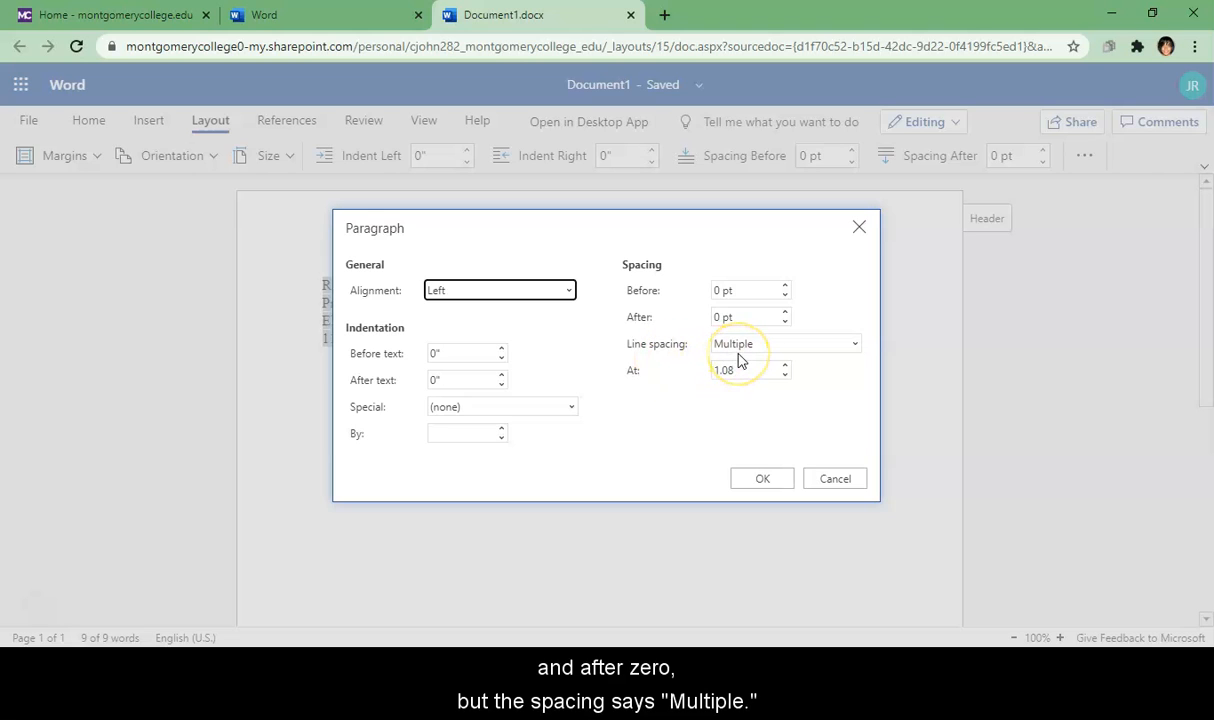
left_click(855, 345)
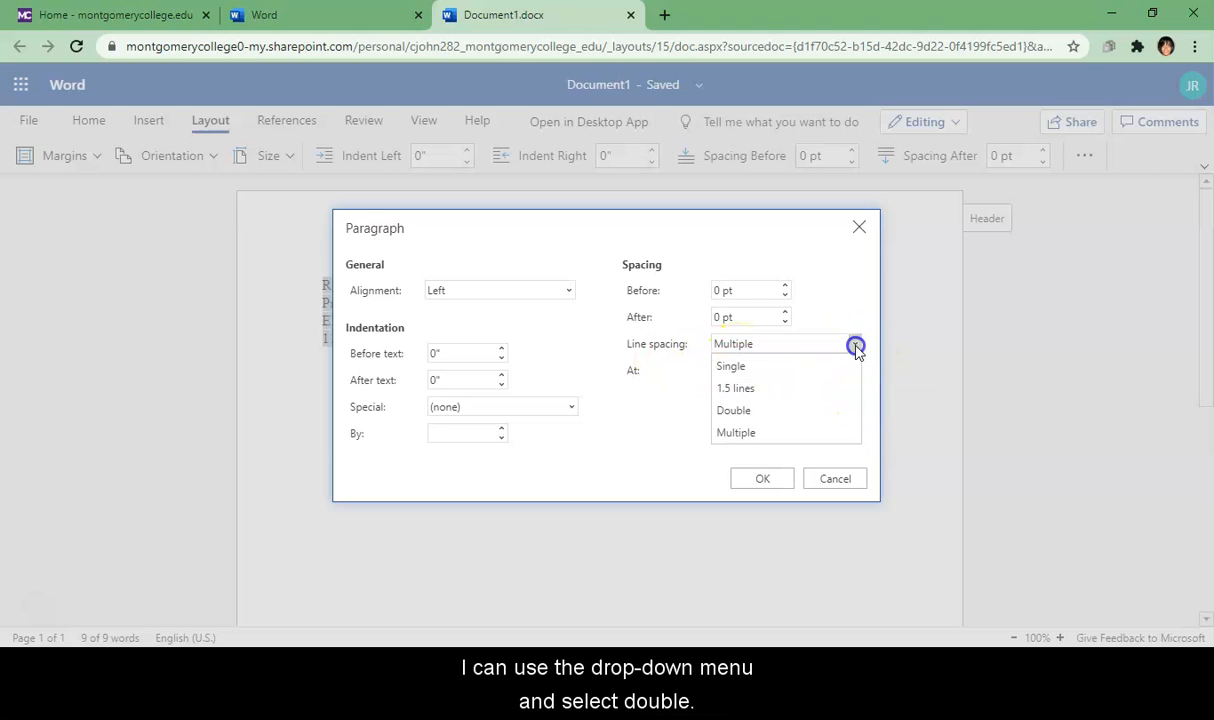
left_click(751, 414)
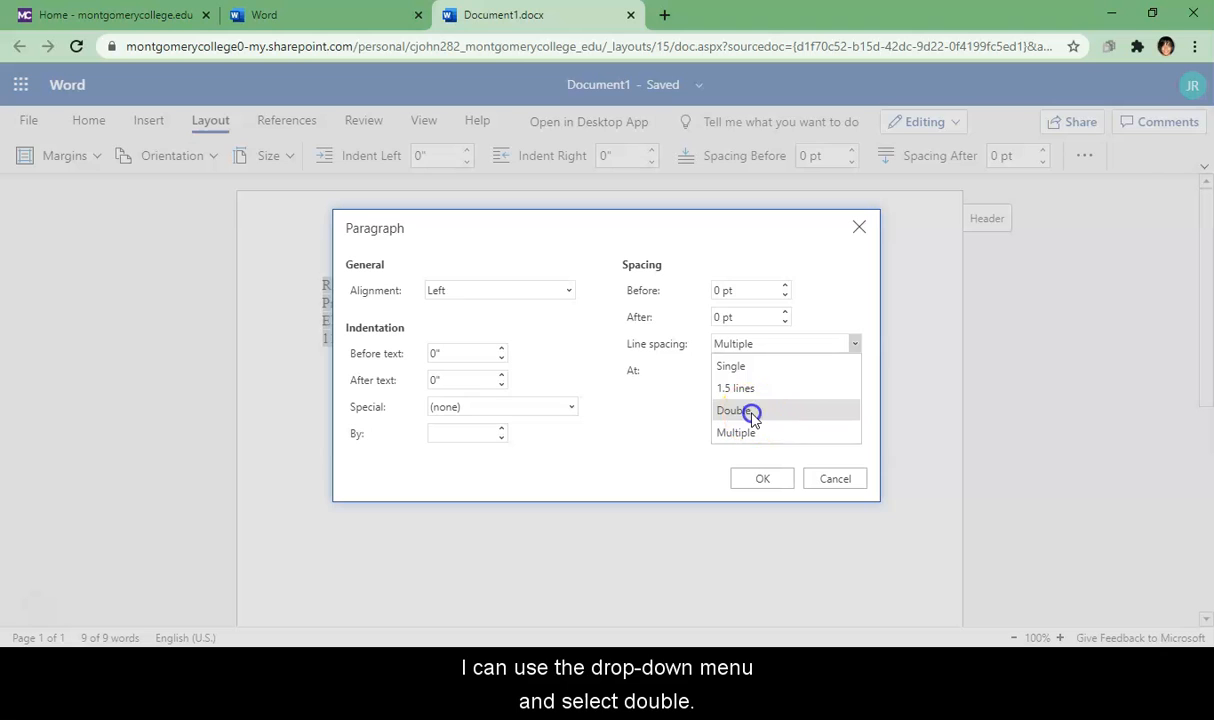
left_click(765, 480)
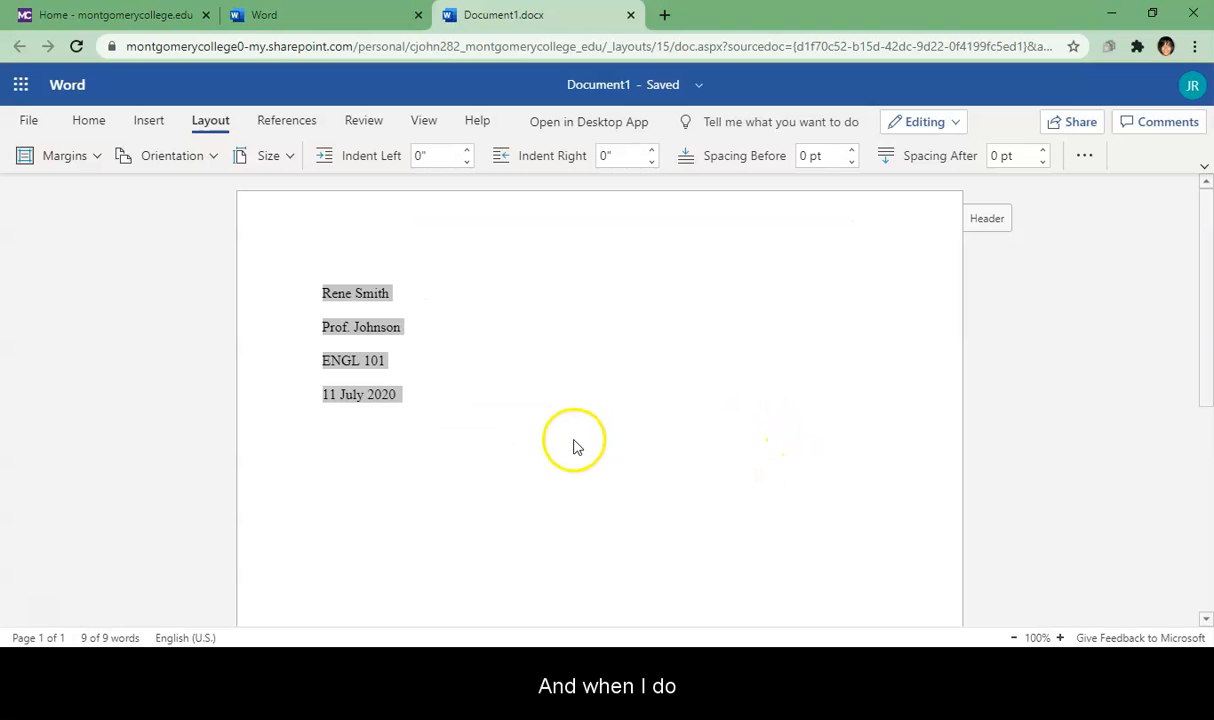
left_click(487, 398)
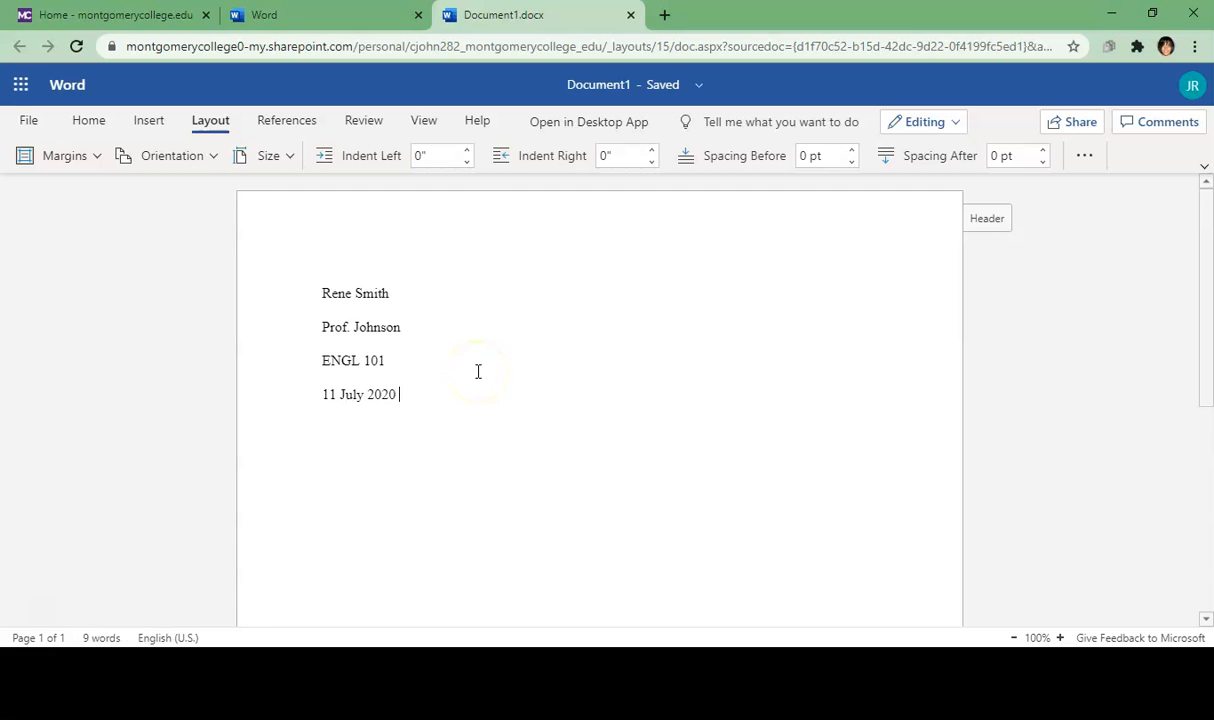
Step: Add a centred 'Title' line below the date and start a new line beneath it
key("Return")
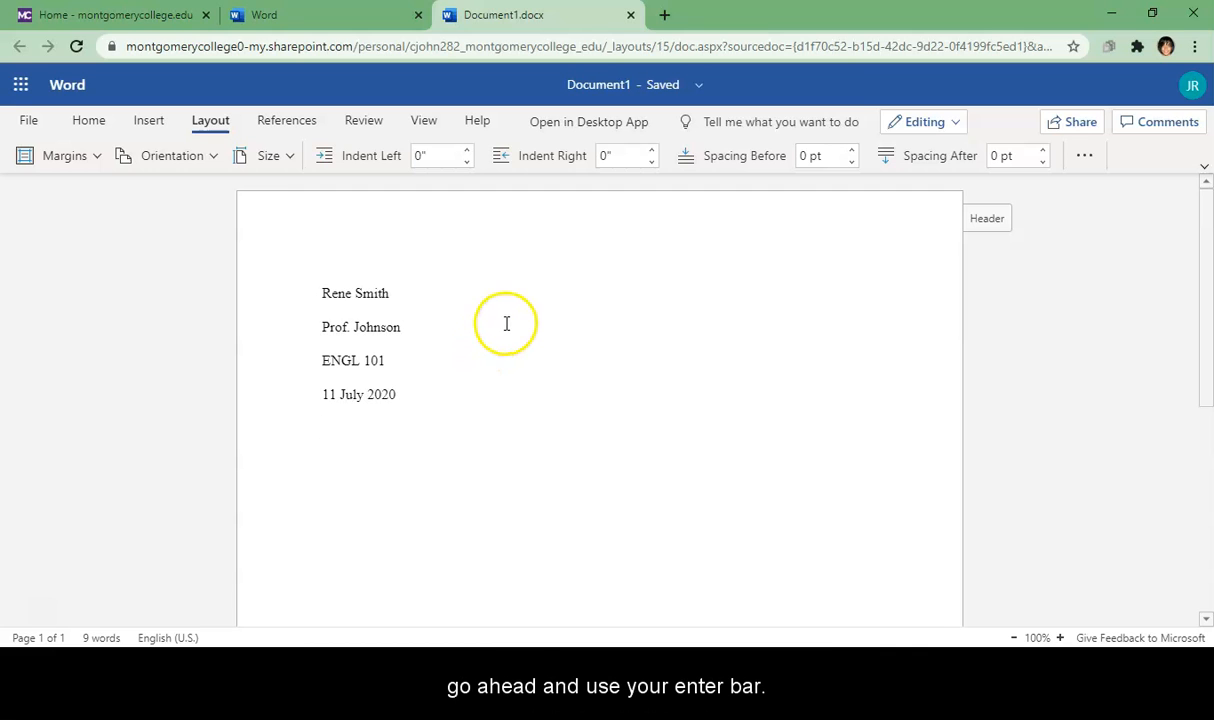
type("Title")
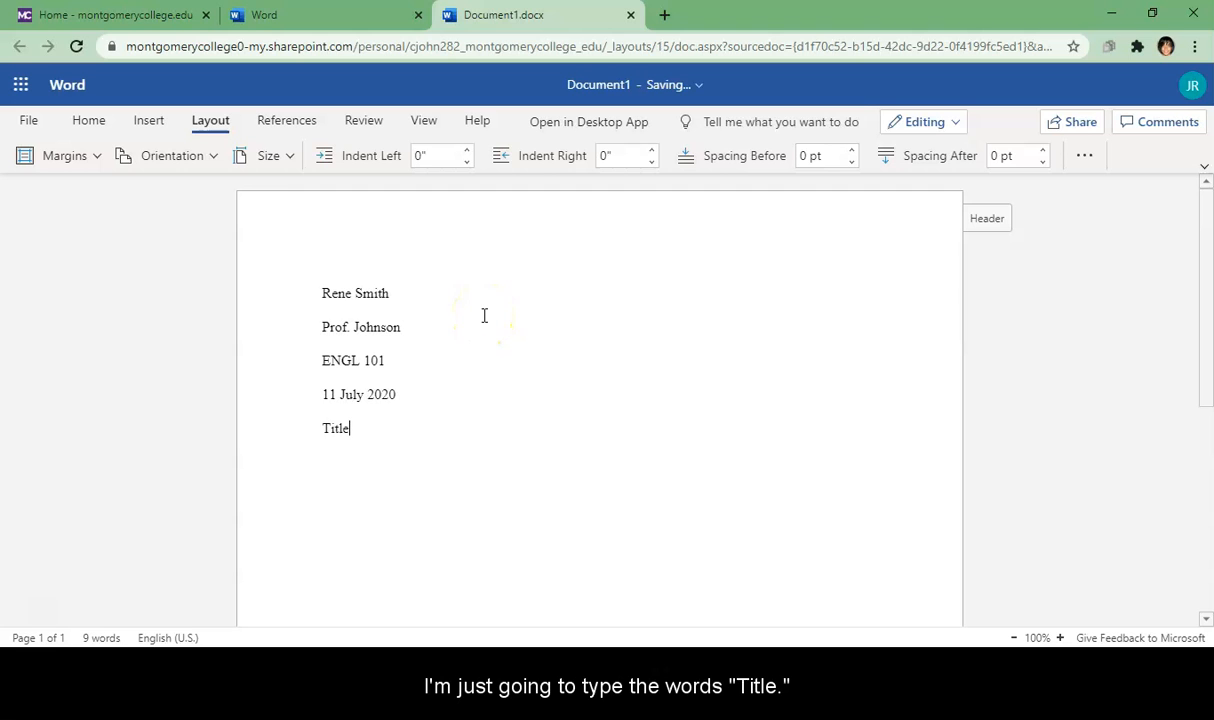
left_click_drag(362, 431, 313, 426)
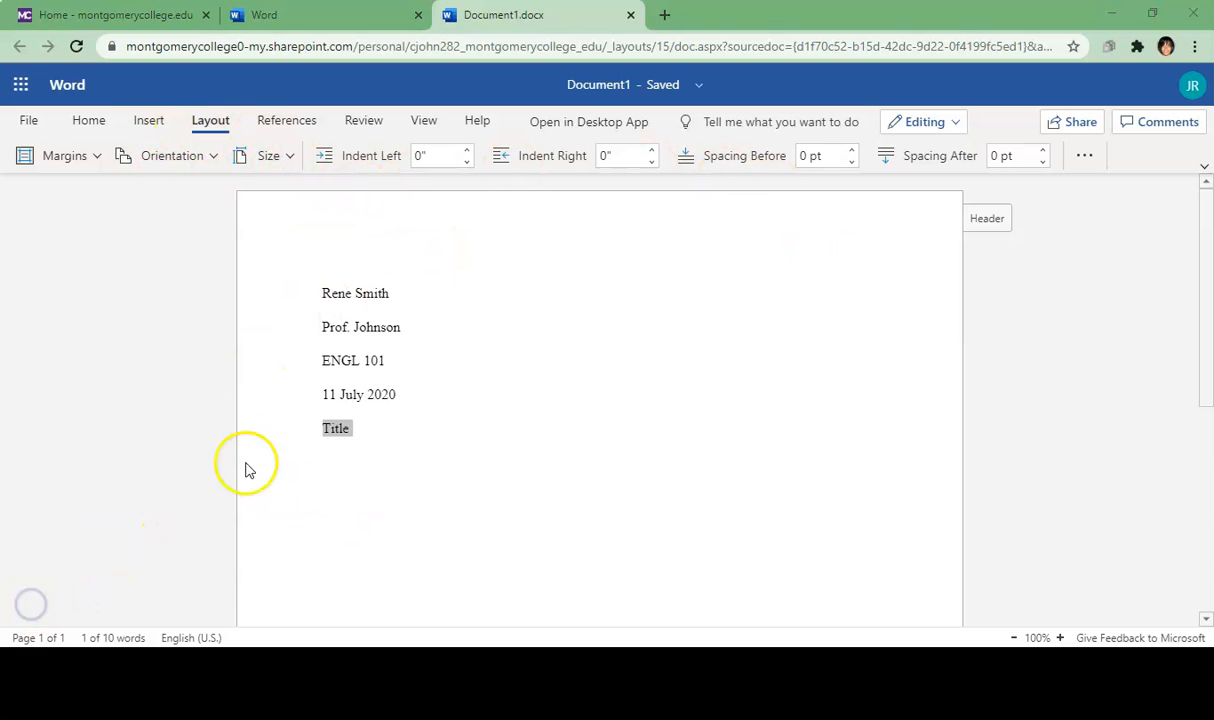
left_click(92, 124)
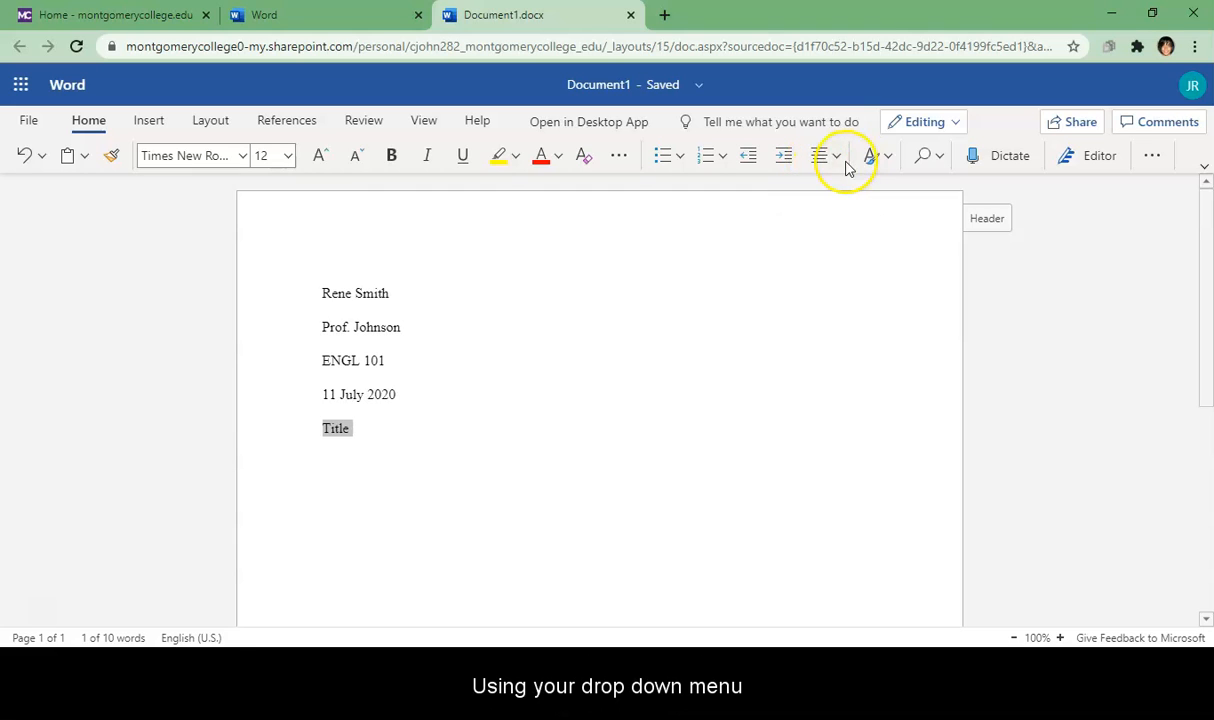
left_click(836, 158)
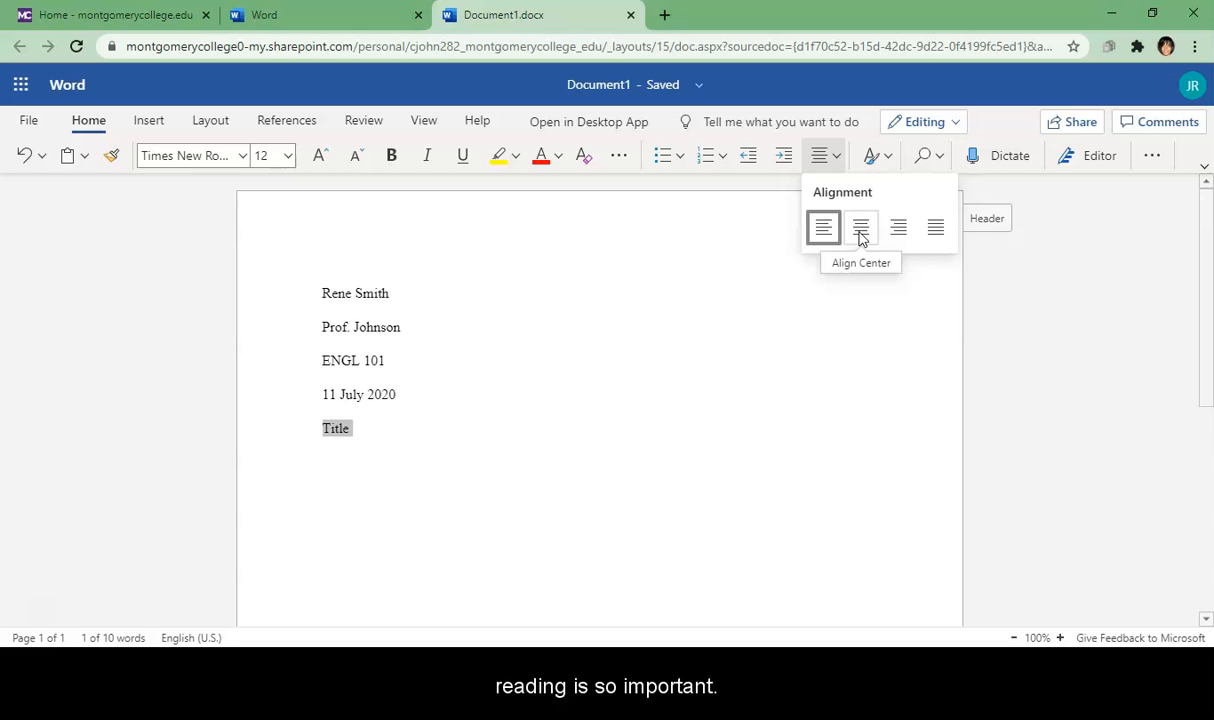
left_click(861, 230)
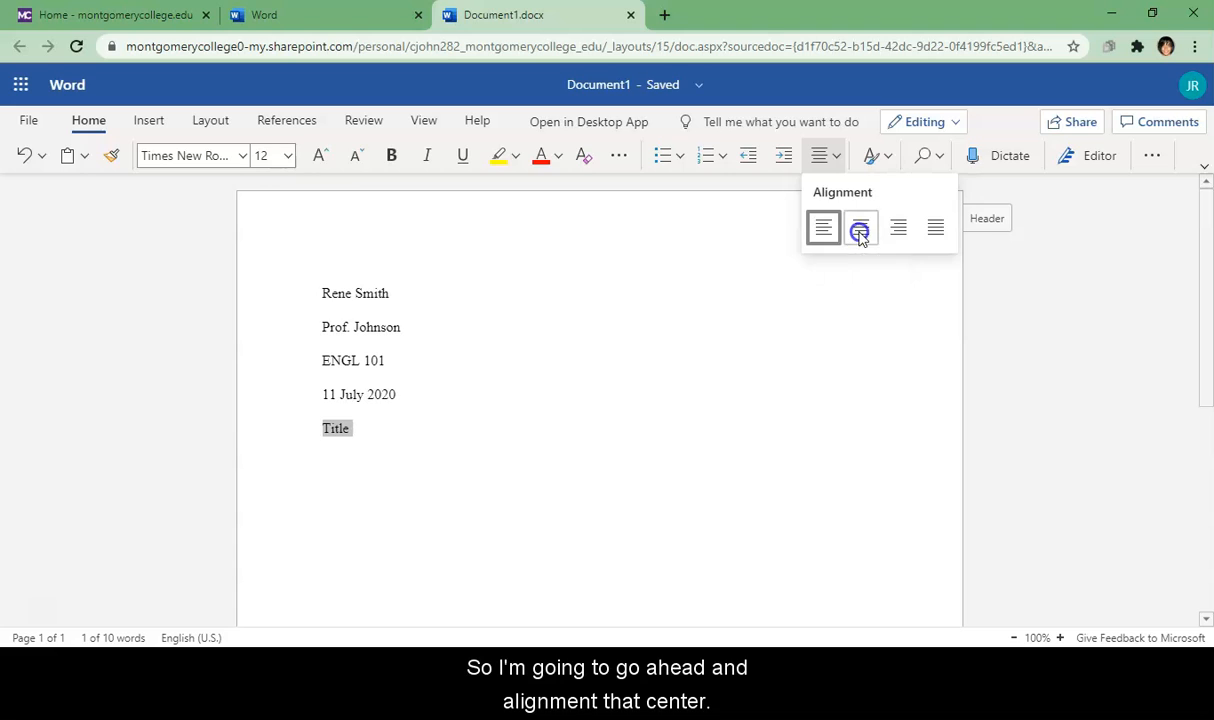
left_click(627, 426)
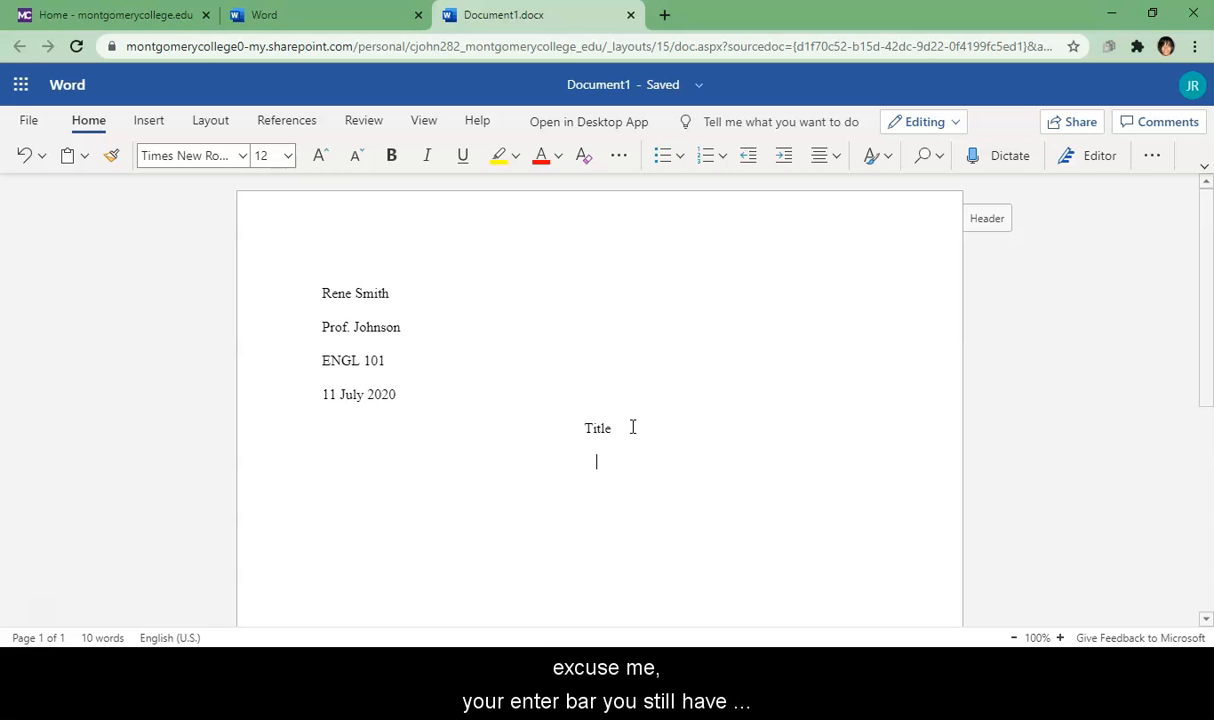
key("Return")
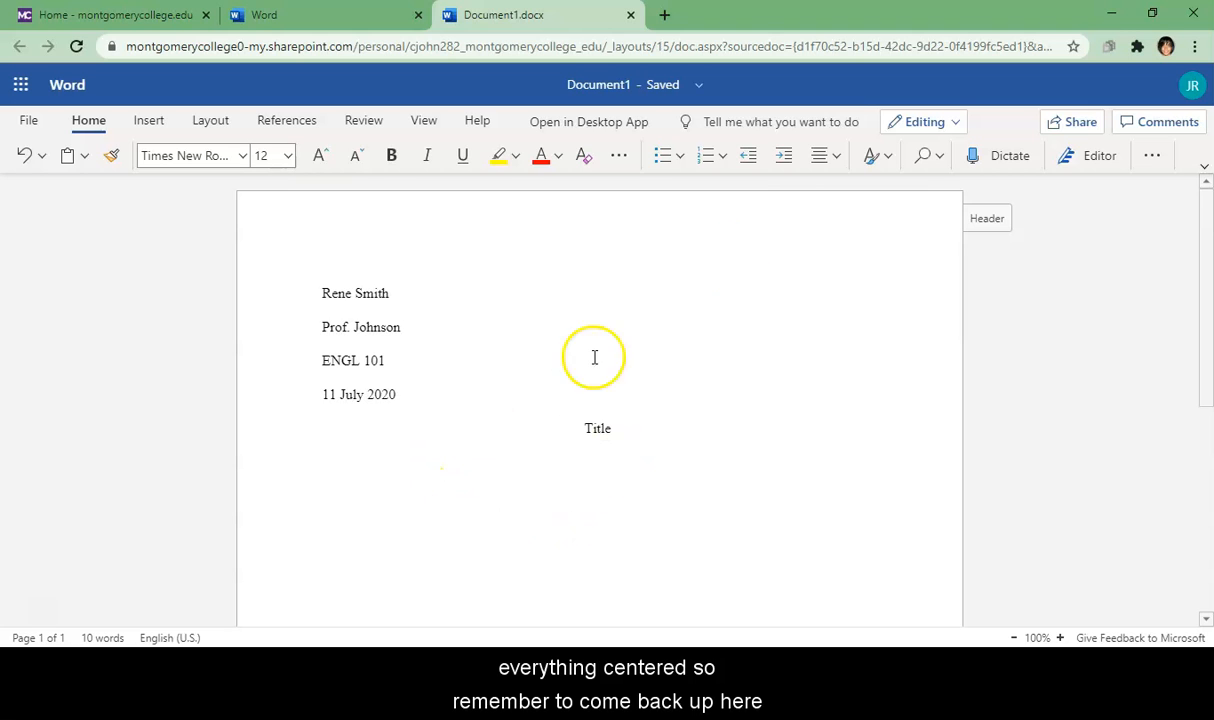
left_click(838, 168)
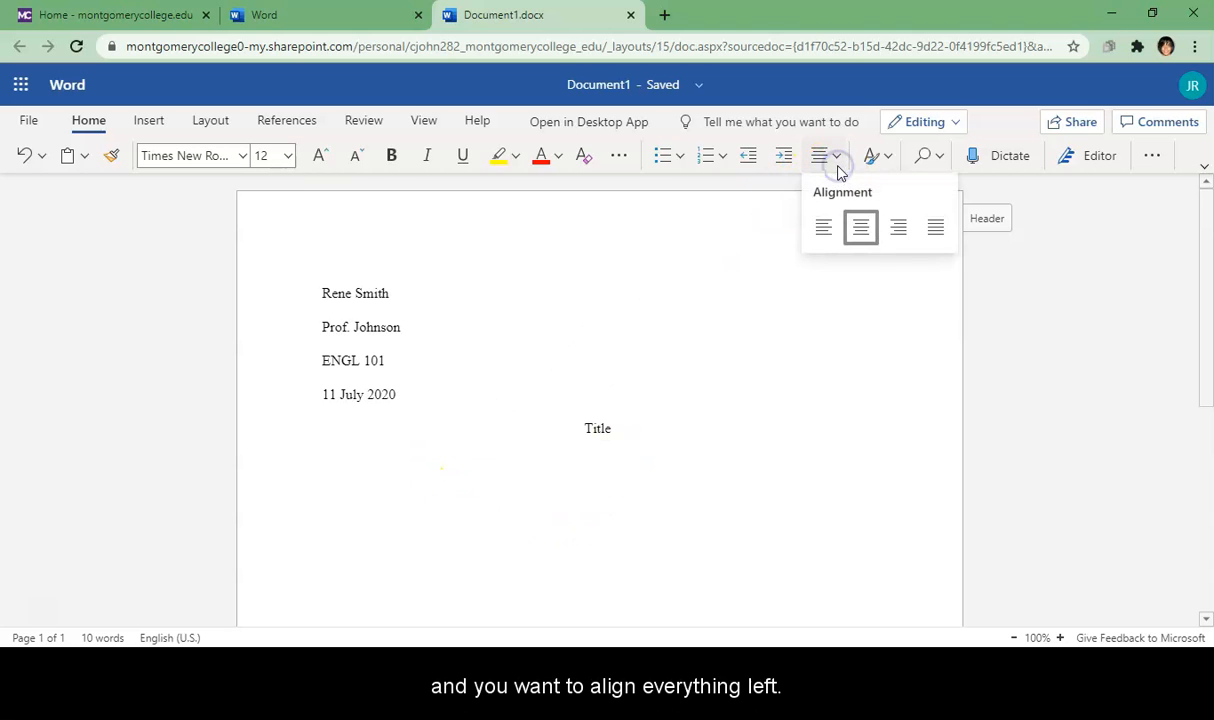
Step: Left-align the empty line below the heading and extend the heading to 'Title: Subtitle'
left_click(822, 229)
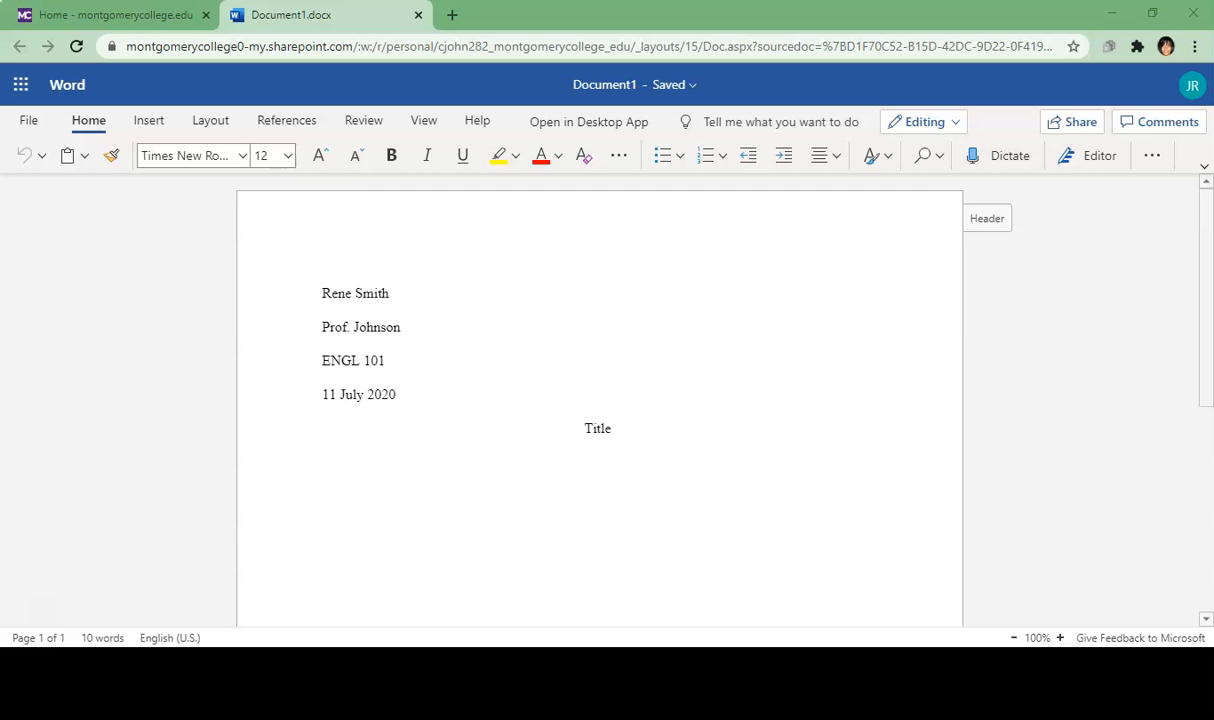
left_click(613, 428)
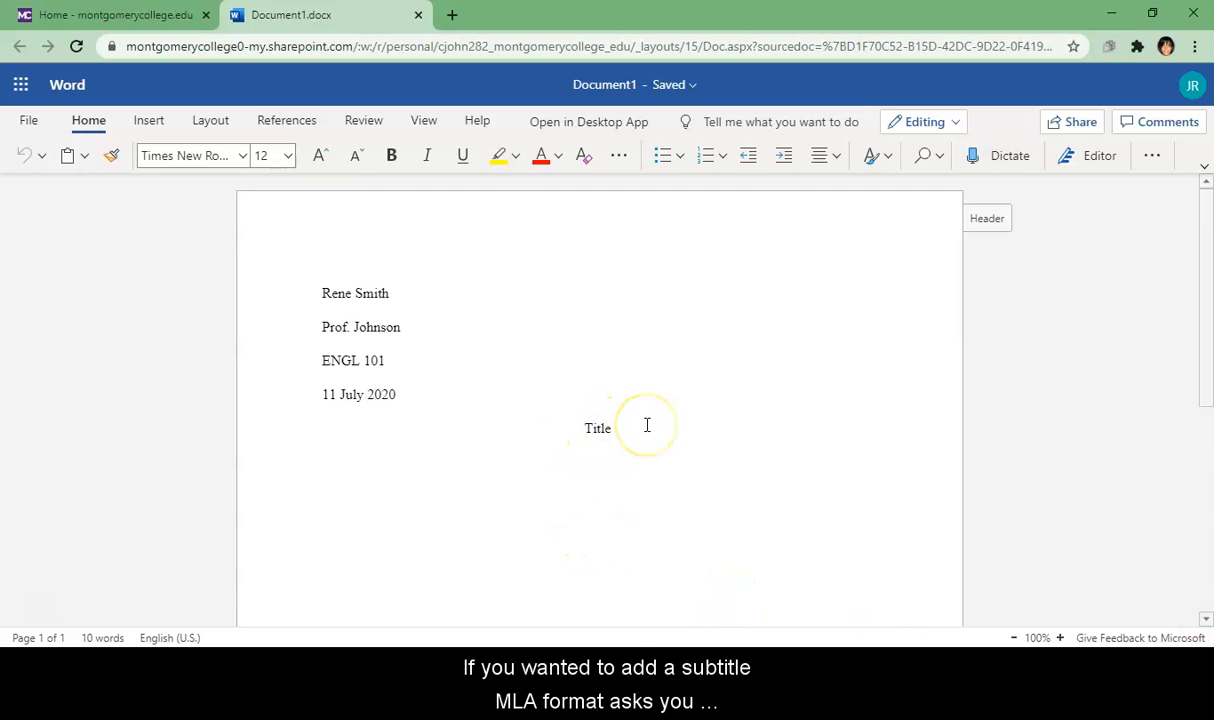
type(": Subtti")
key("BackSpace")
key("BackSpace")
type("itle")
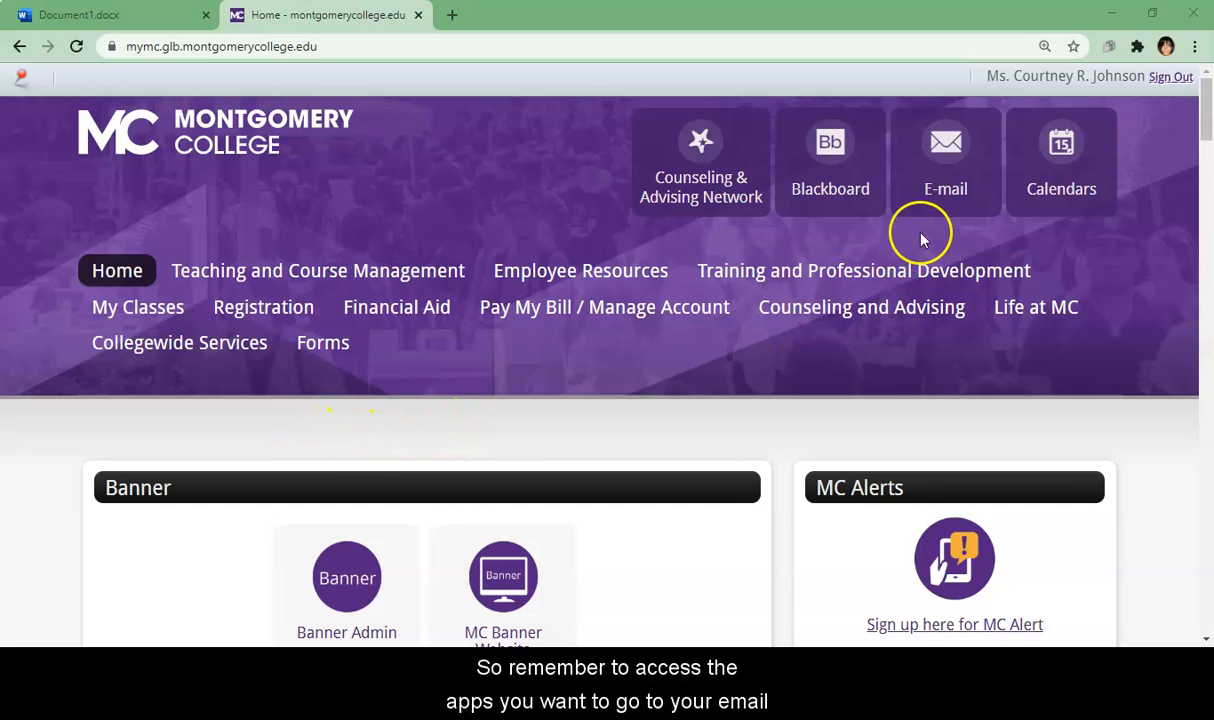
Step: Go through college E-mail to Word and create a document from the MLA style paper template
left_click(944, 187)
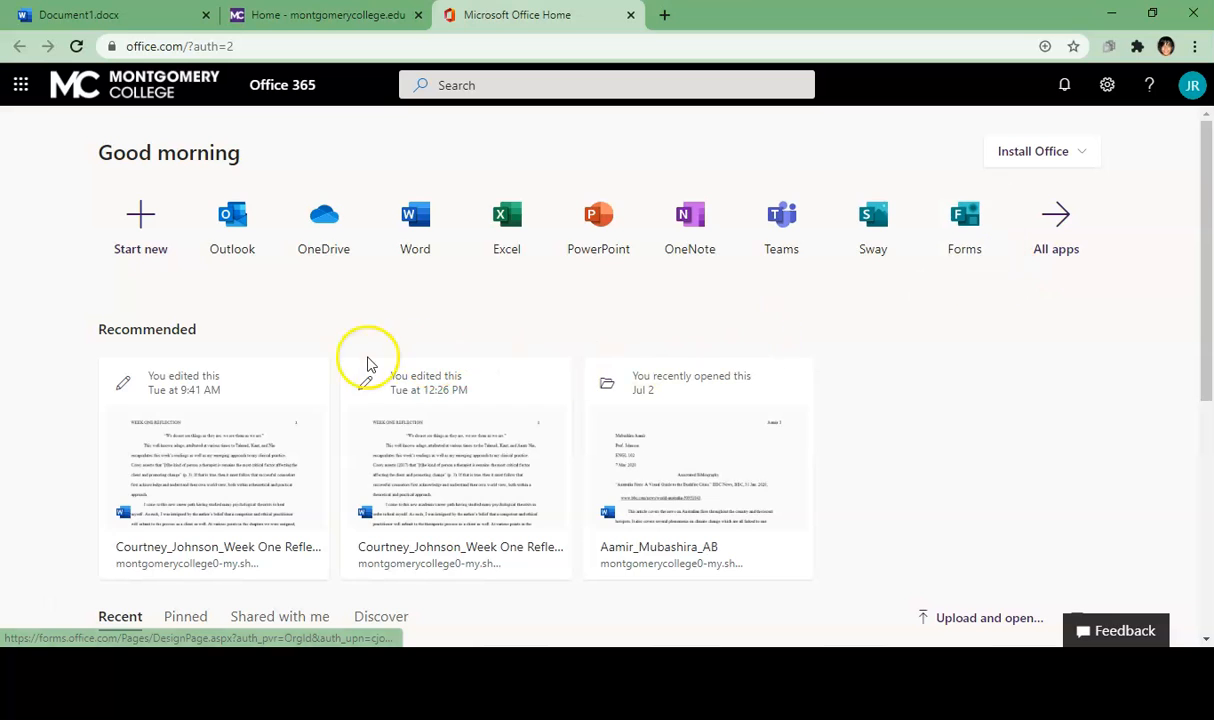
left_click(416, 233)
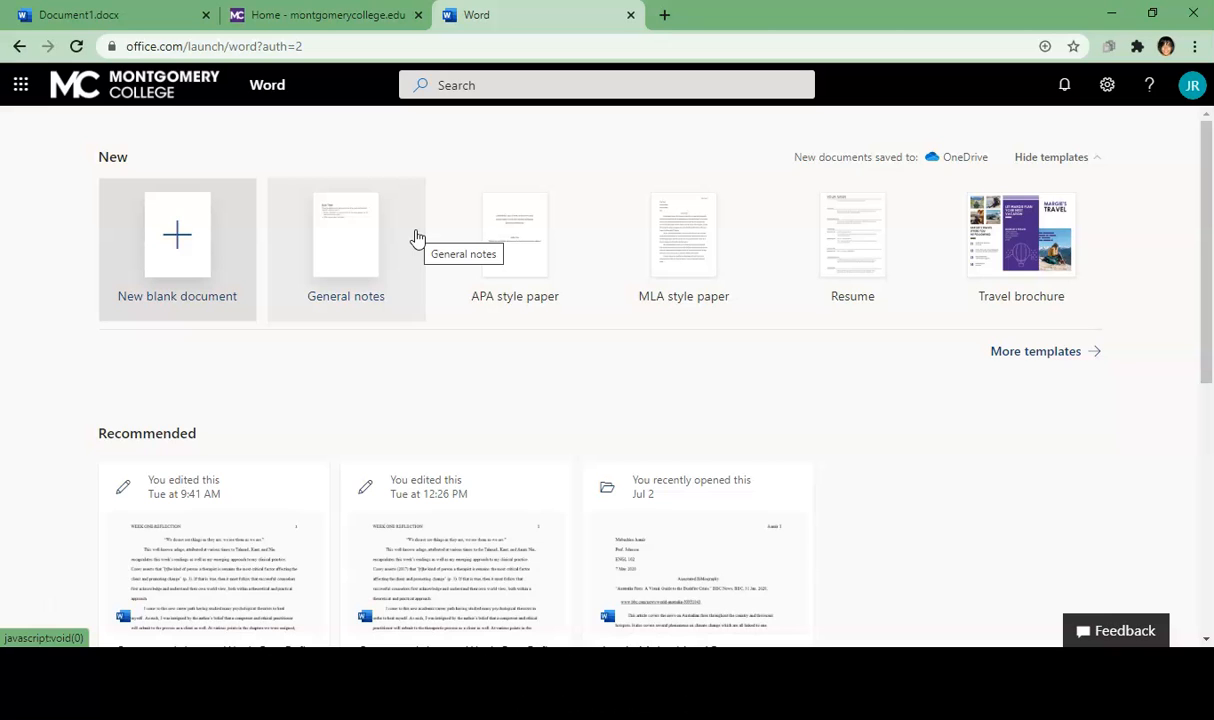
left_click(659, 318)
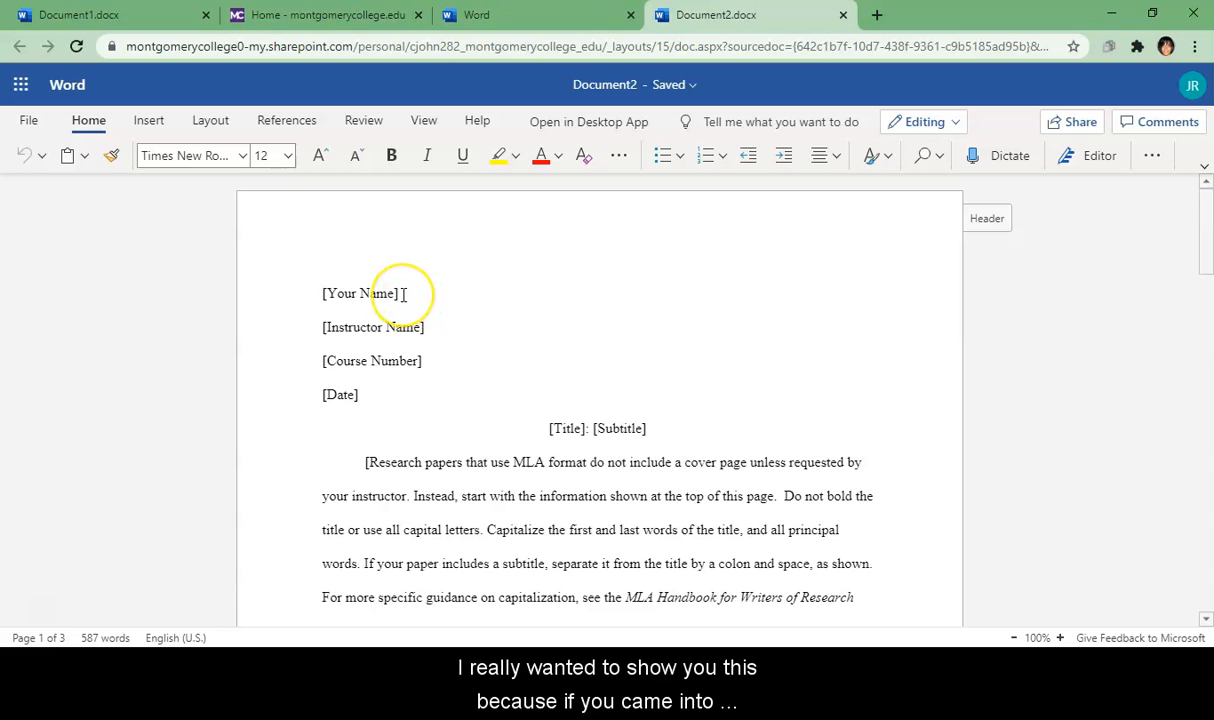
left_click(404, 293)
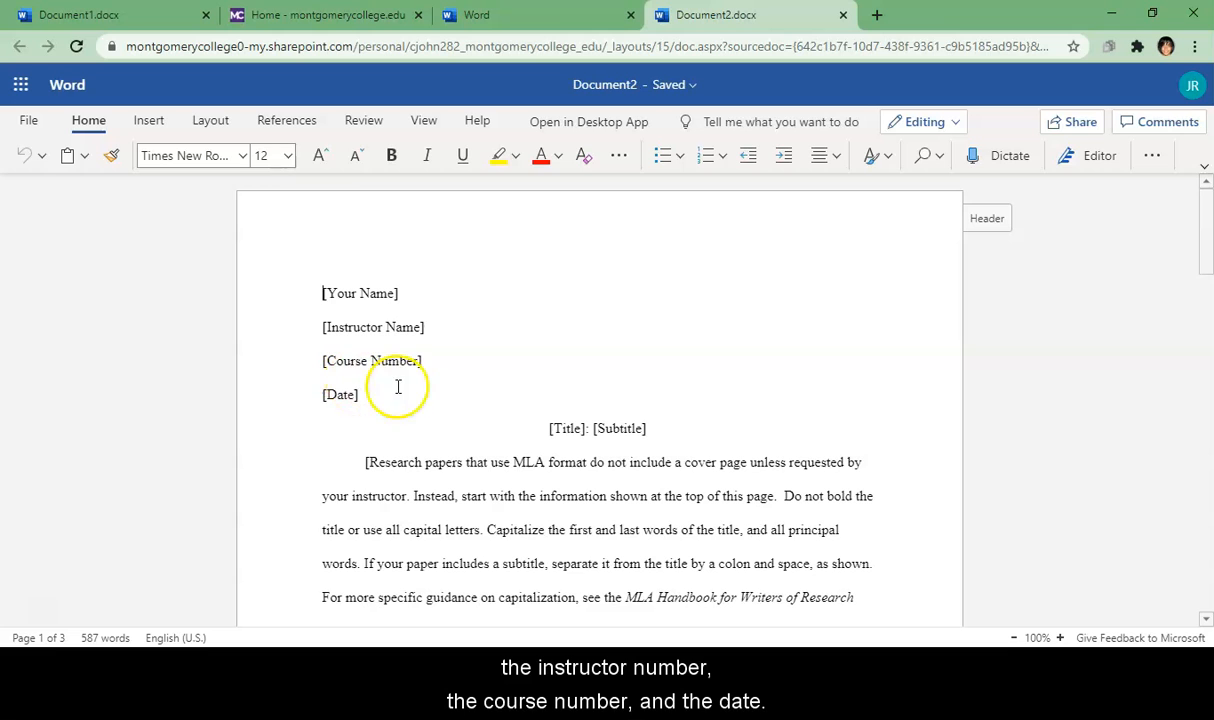
left_click(987, 222)
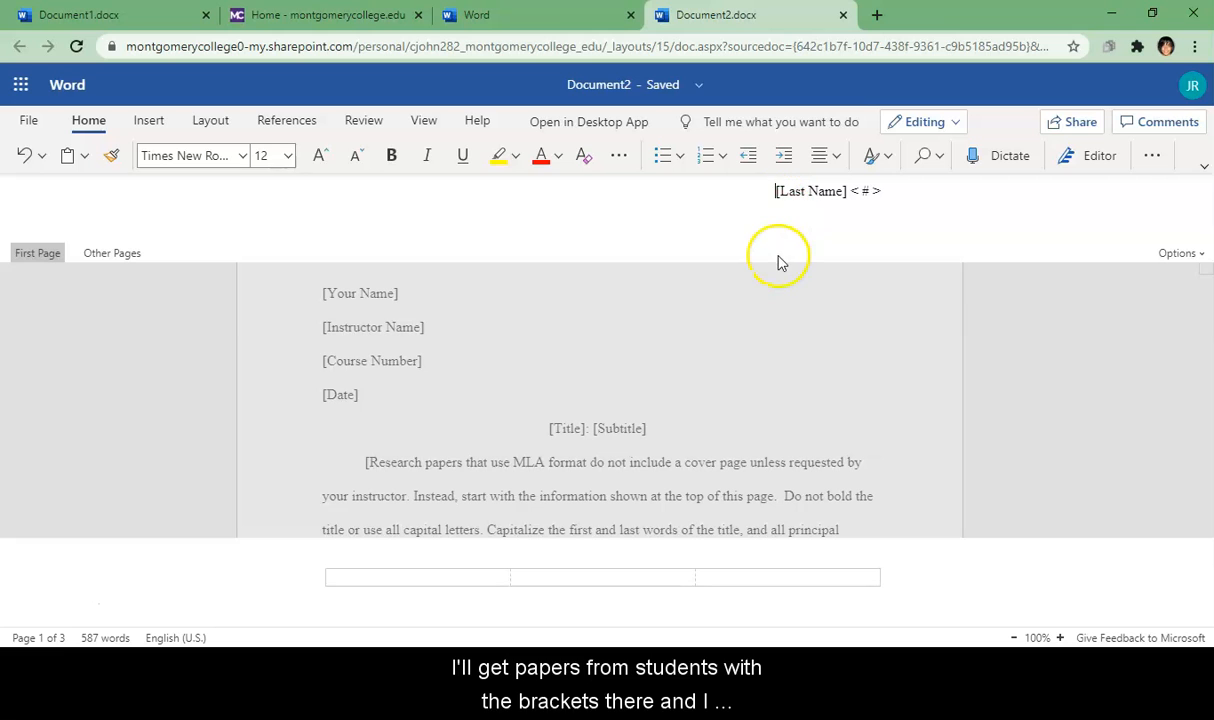
Step: Back in the document body, select from the [Research papers paragraph to the document end
left_click(697, 384)
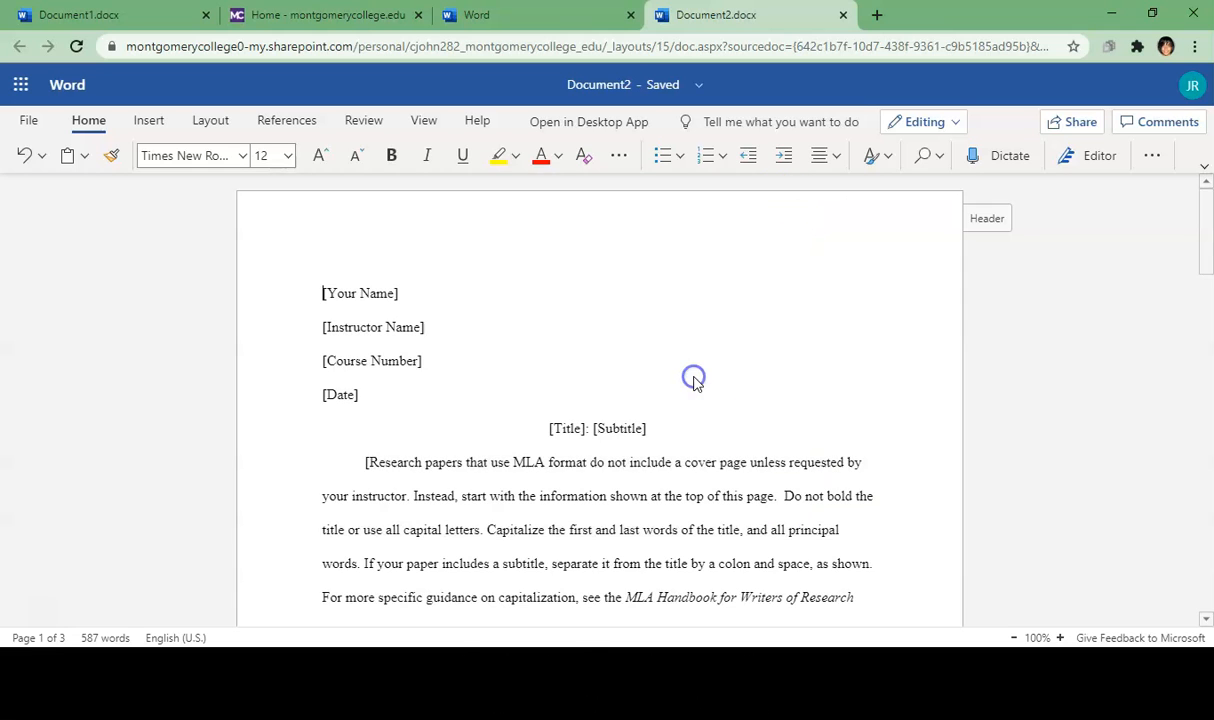
left_click_drag(1207, 249, 1200, 271)
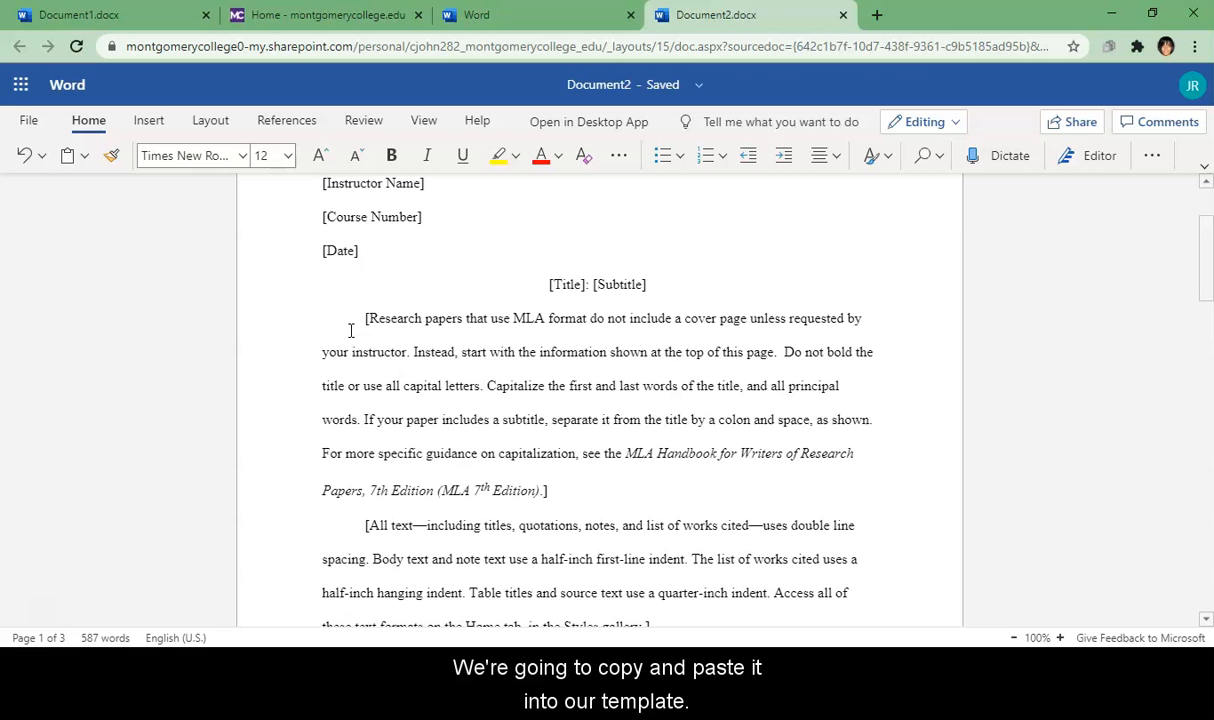
left_click(350, 330)
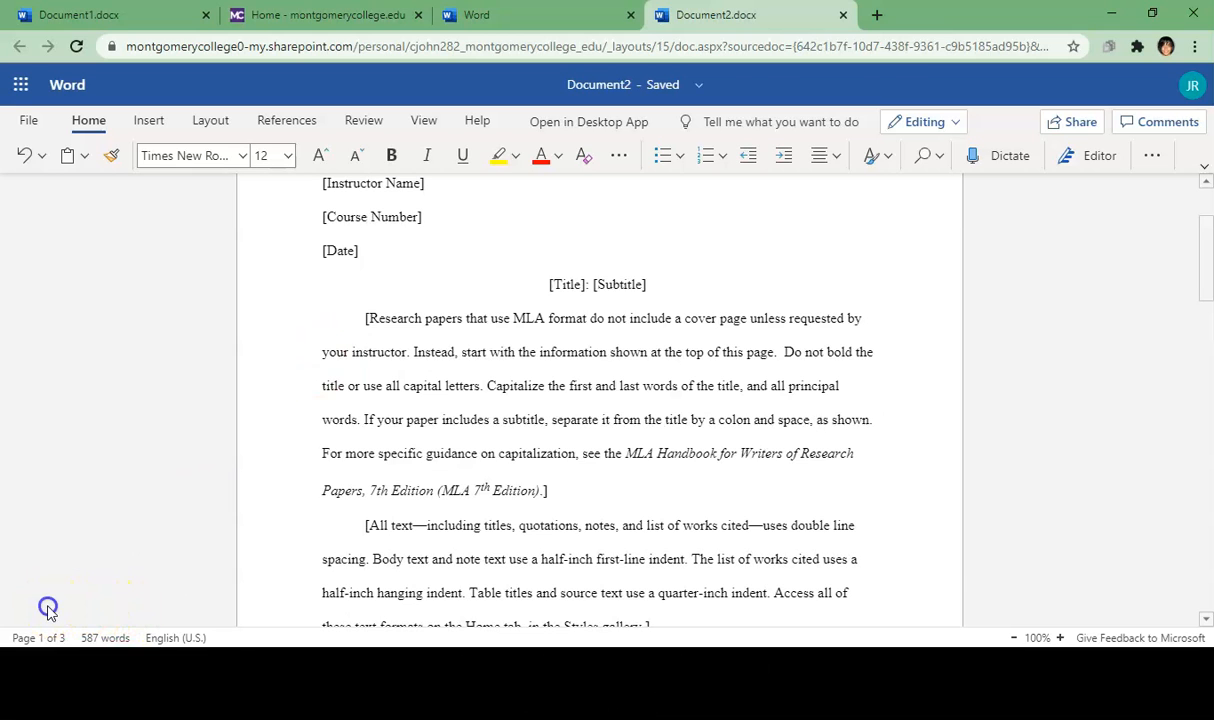
key("ctrl+shift+End")
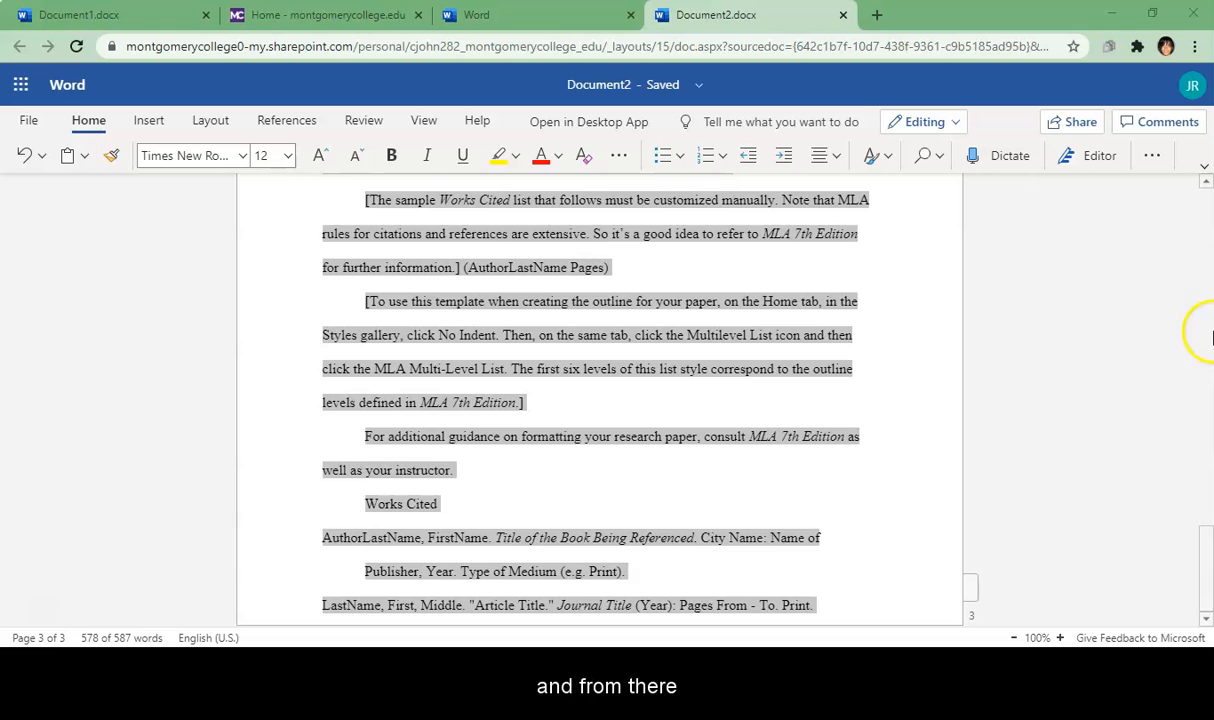
Step: In Document1, add a left-aligned line after Title: Subtitle and paste the copied MLA text there
left_click(540, 16)
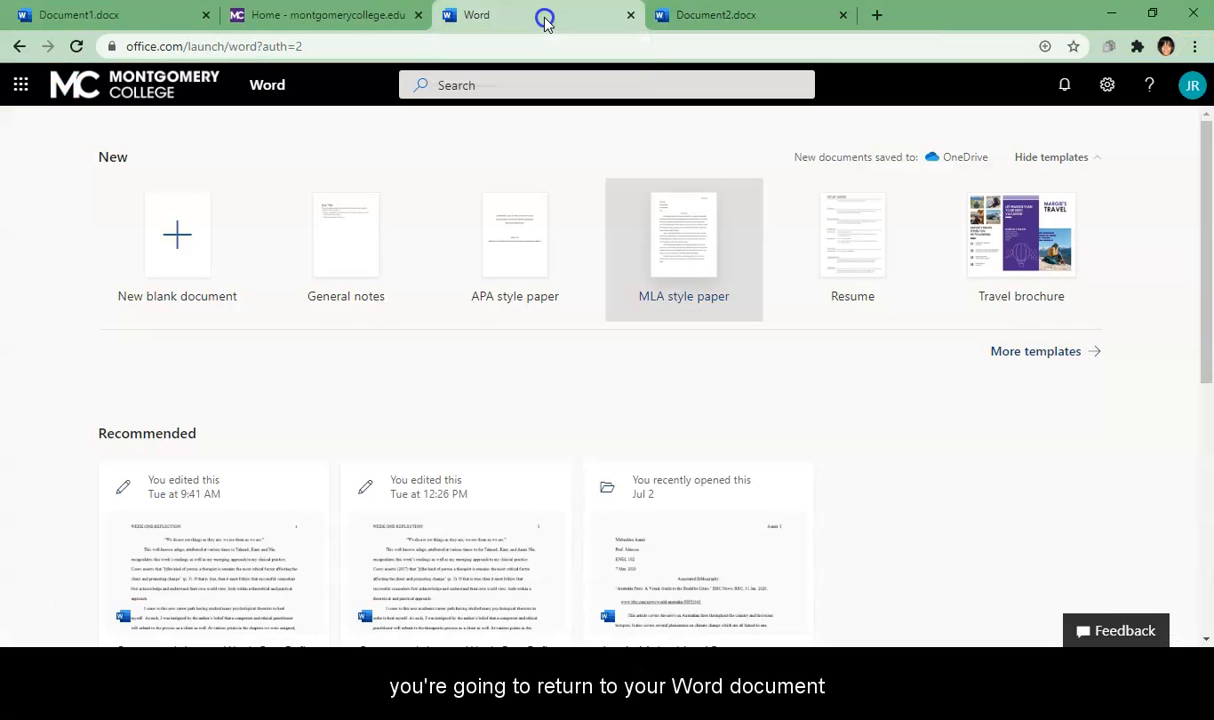
left_click(100, 16)
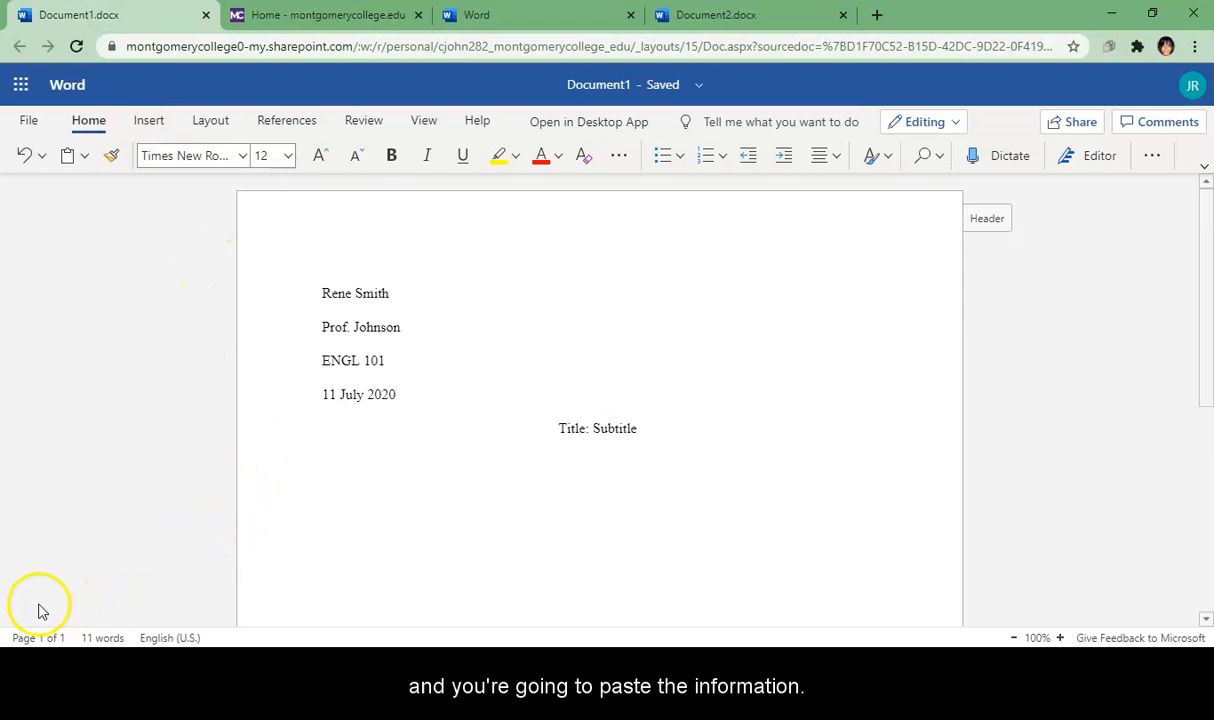
left_click(309, 484)
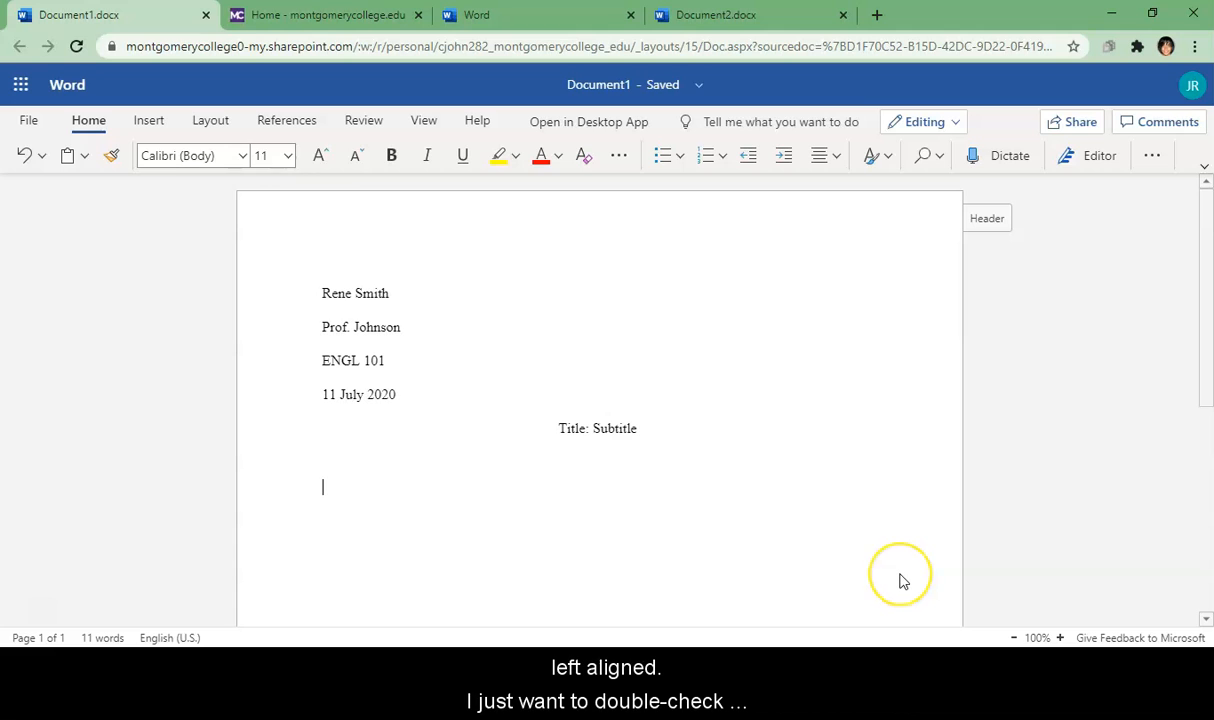
left_click(695, 436)
key("Return")
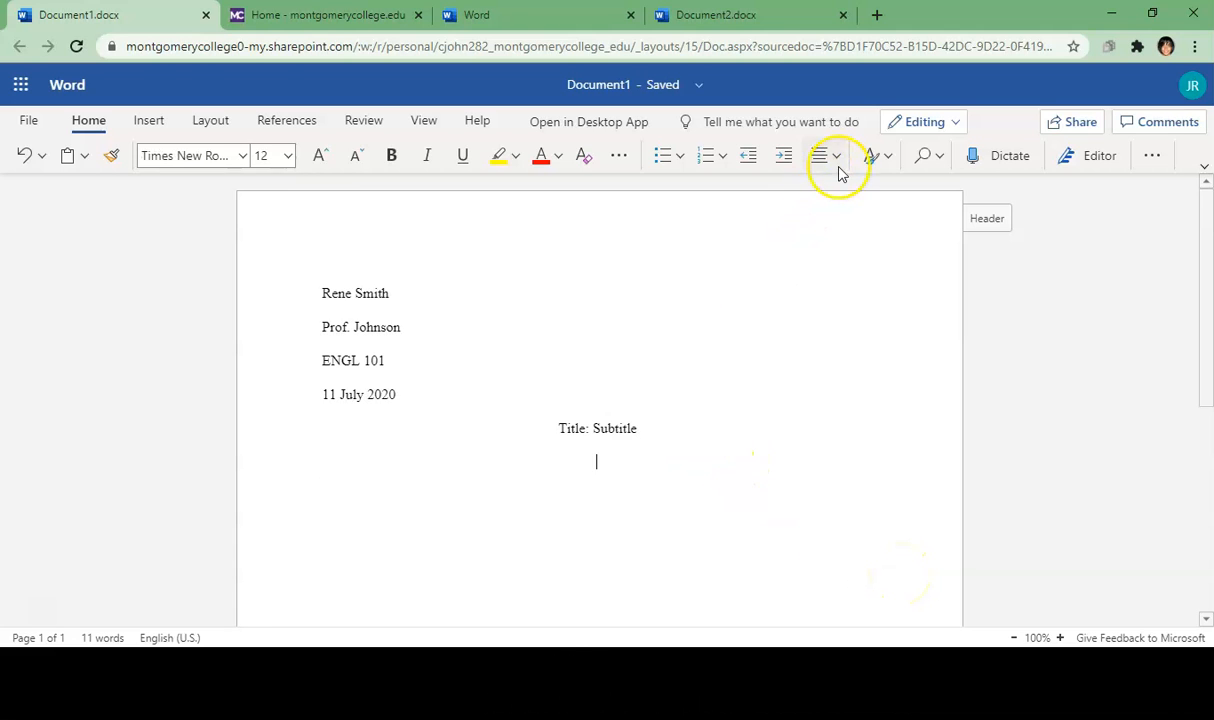
left_click(839, 165)
left_click(821, 229)
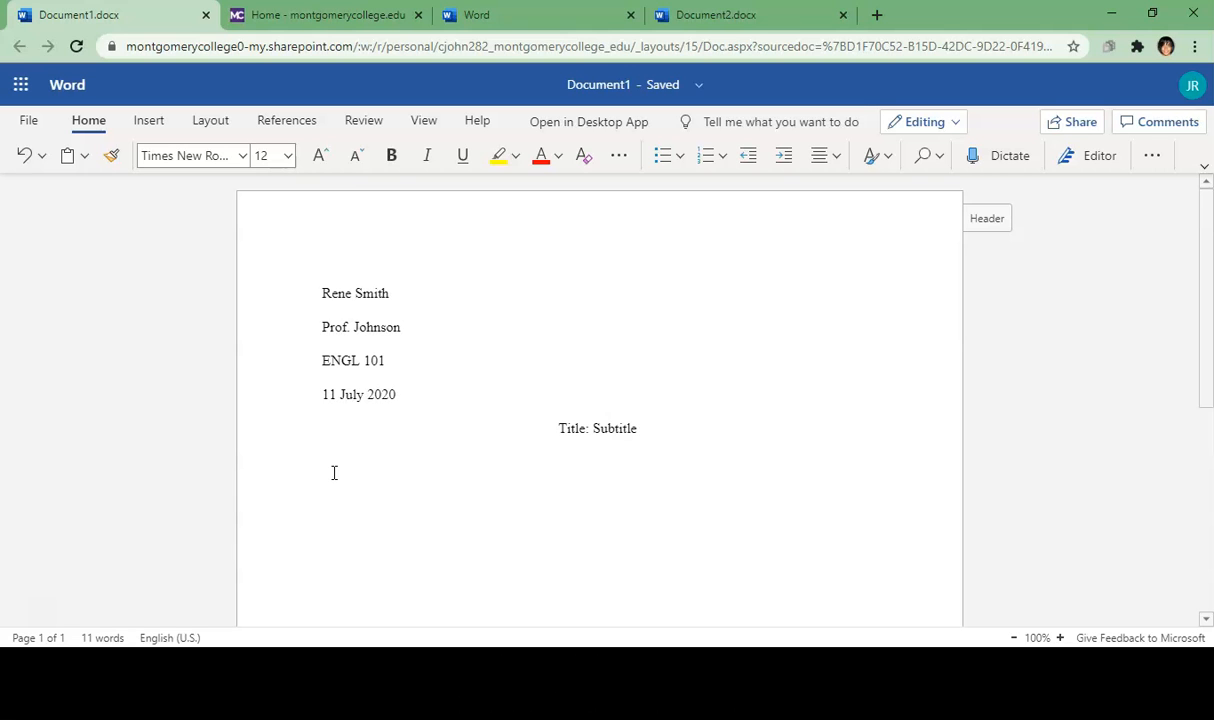
key("ctrl+v")
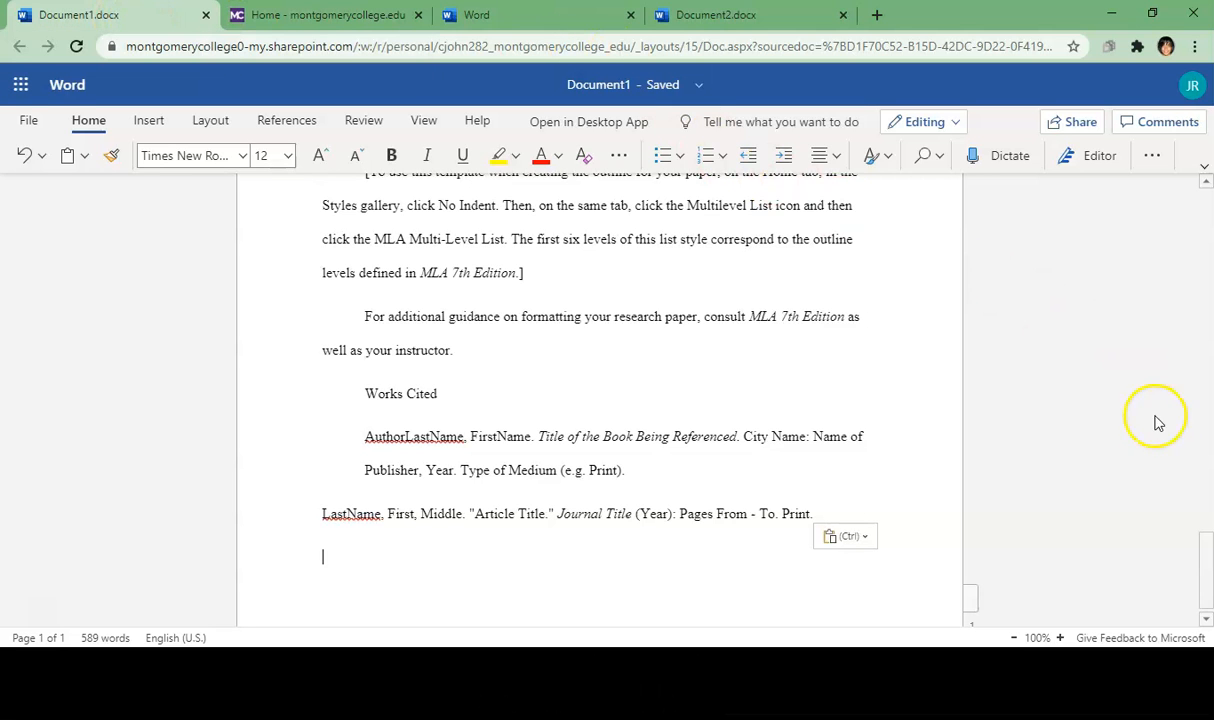
Step: Delete the opening bracket before 'Research papers' and the closing bracket after 'Edition)'
left_click_drag(1202, 533, 1180, 229)
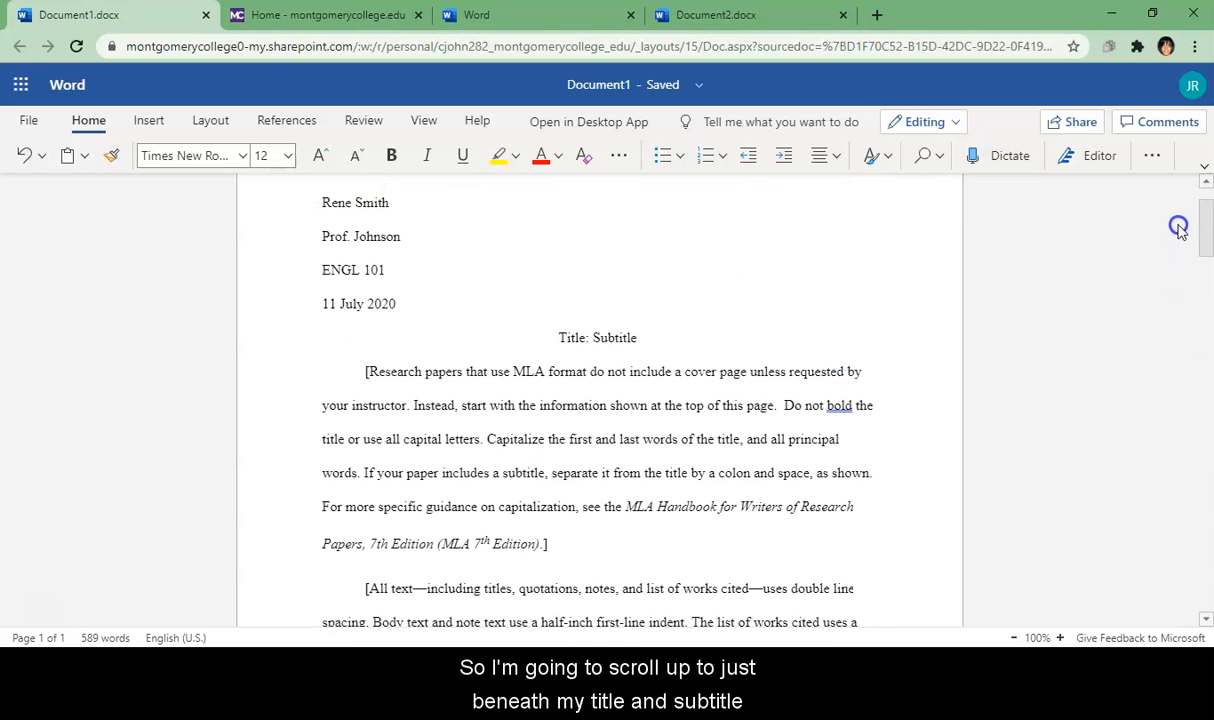
left_click(371, 371)
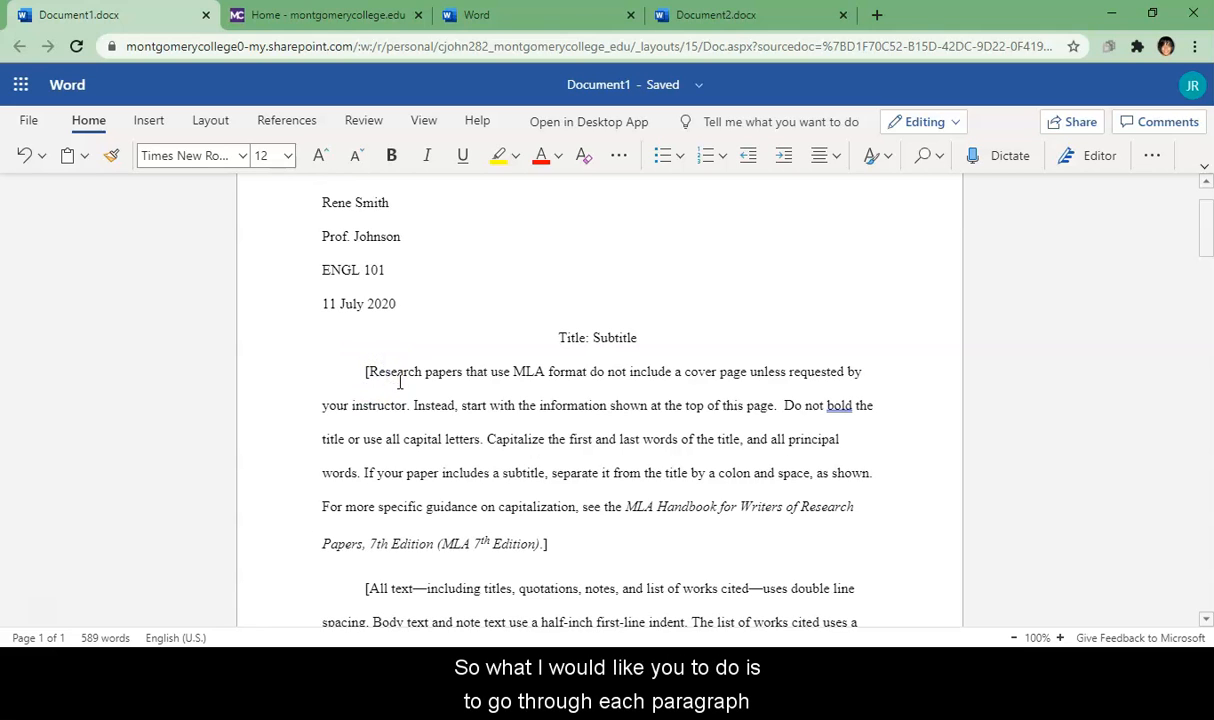
key("BackSpace")
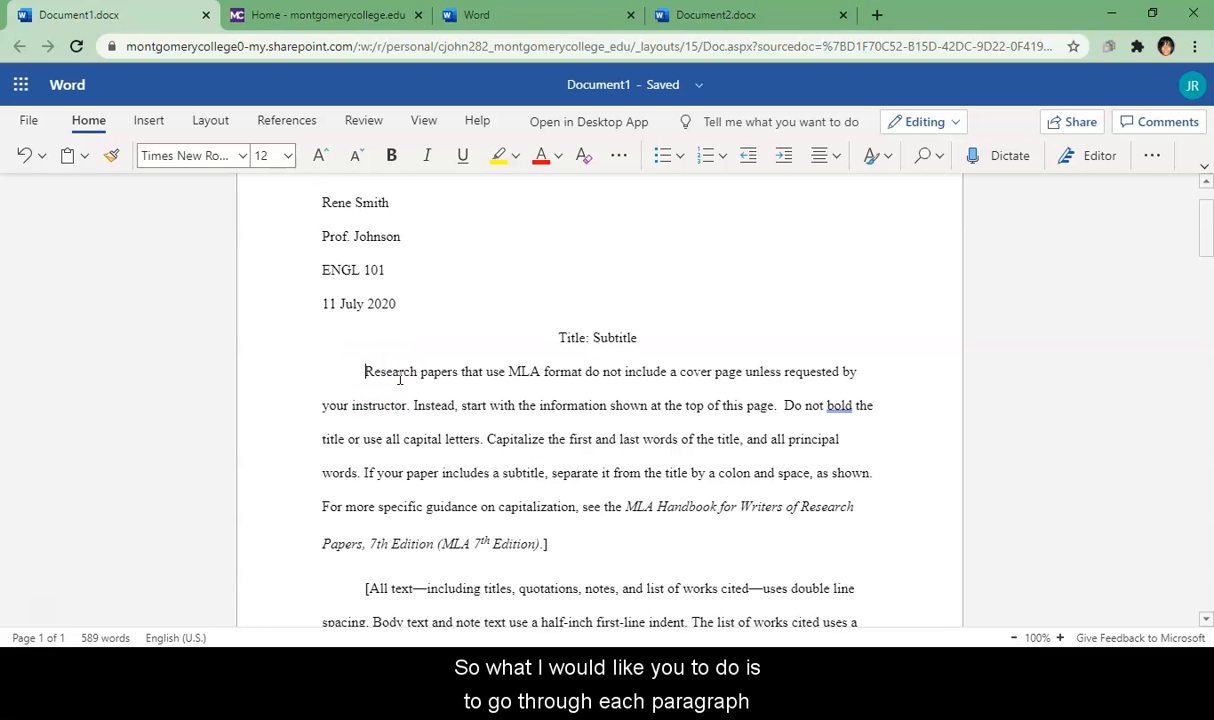
left_click(557, 544)
key("BackSpace")
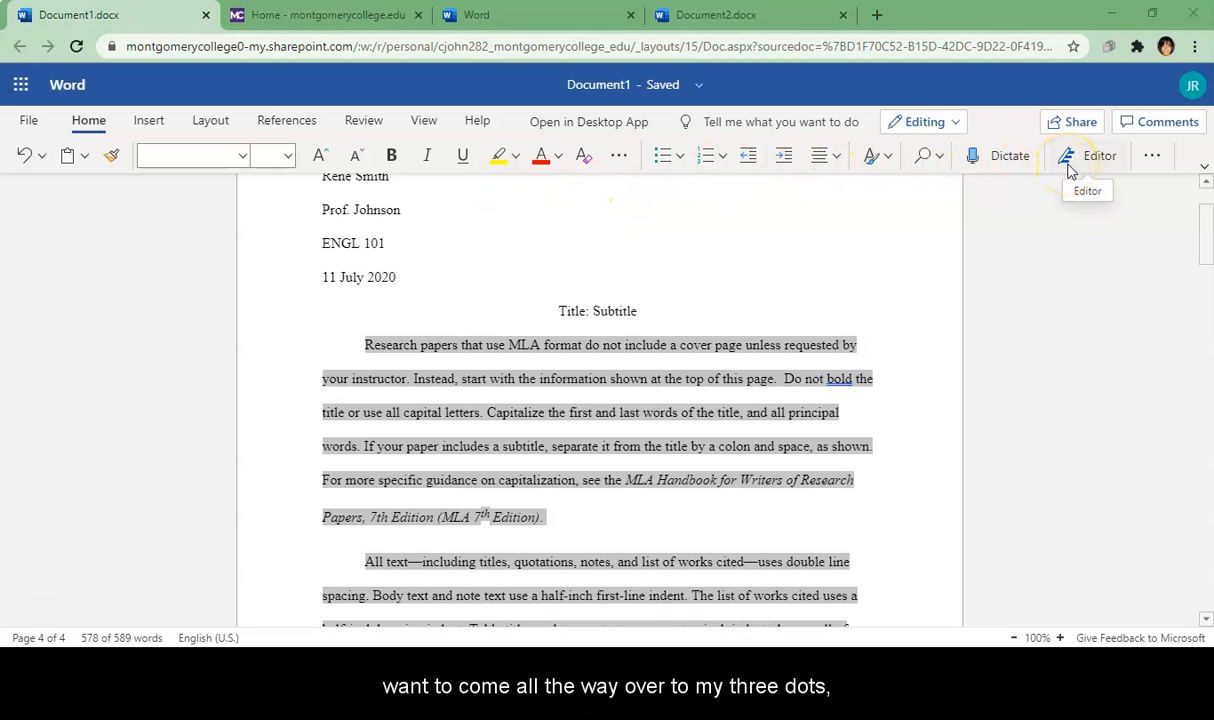
Step: Set the pasted paragraphs to Double line spacing with 0 pt before and 0 pt after
left_click(1157, 164)
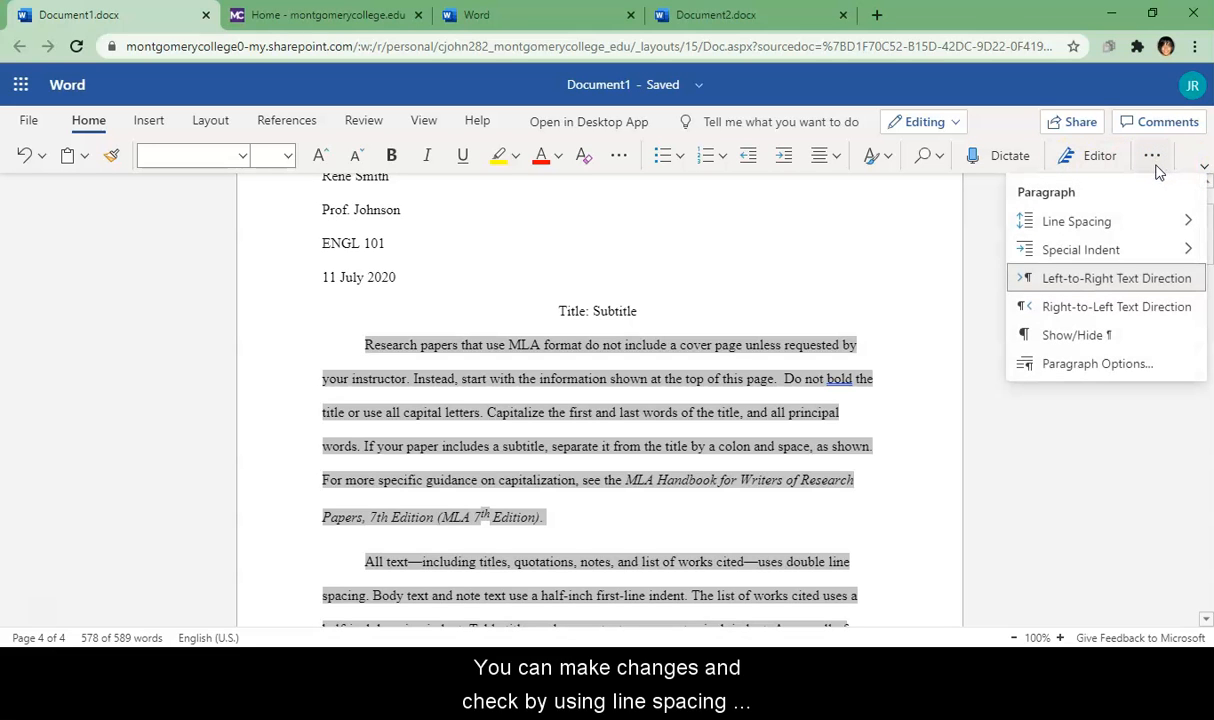
left_click(1095, 225)
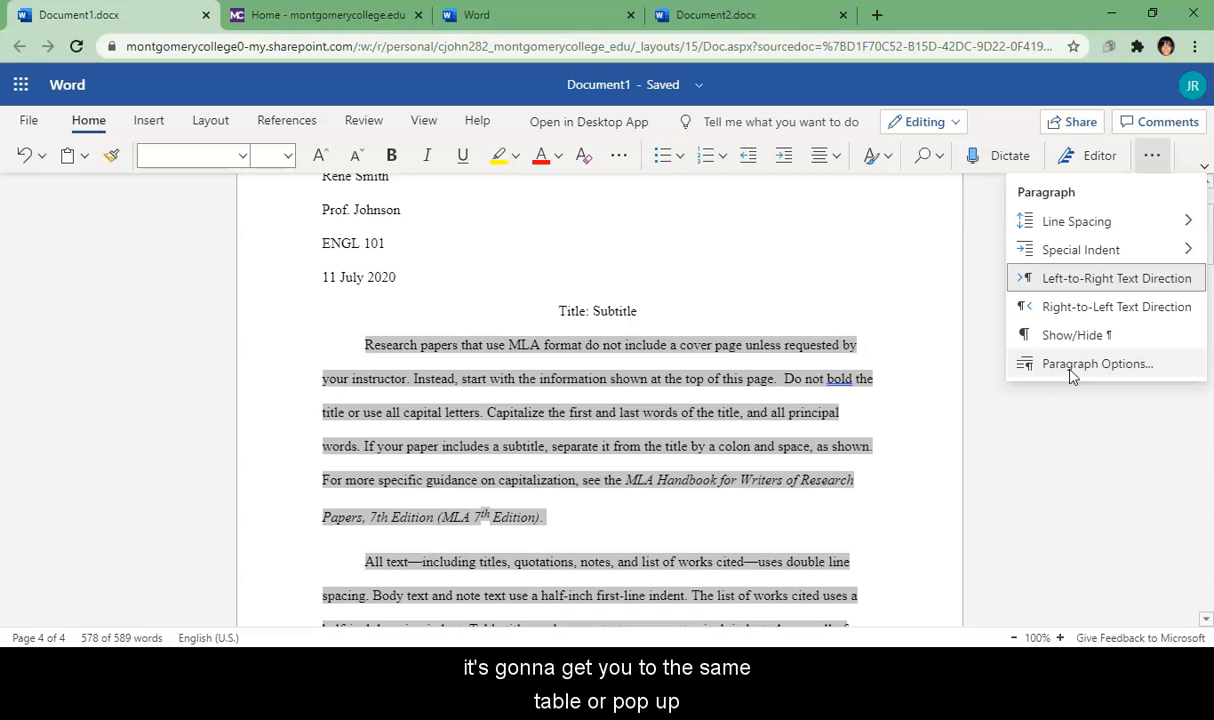
left_click(1072, 365)
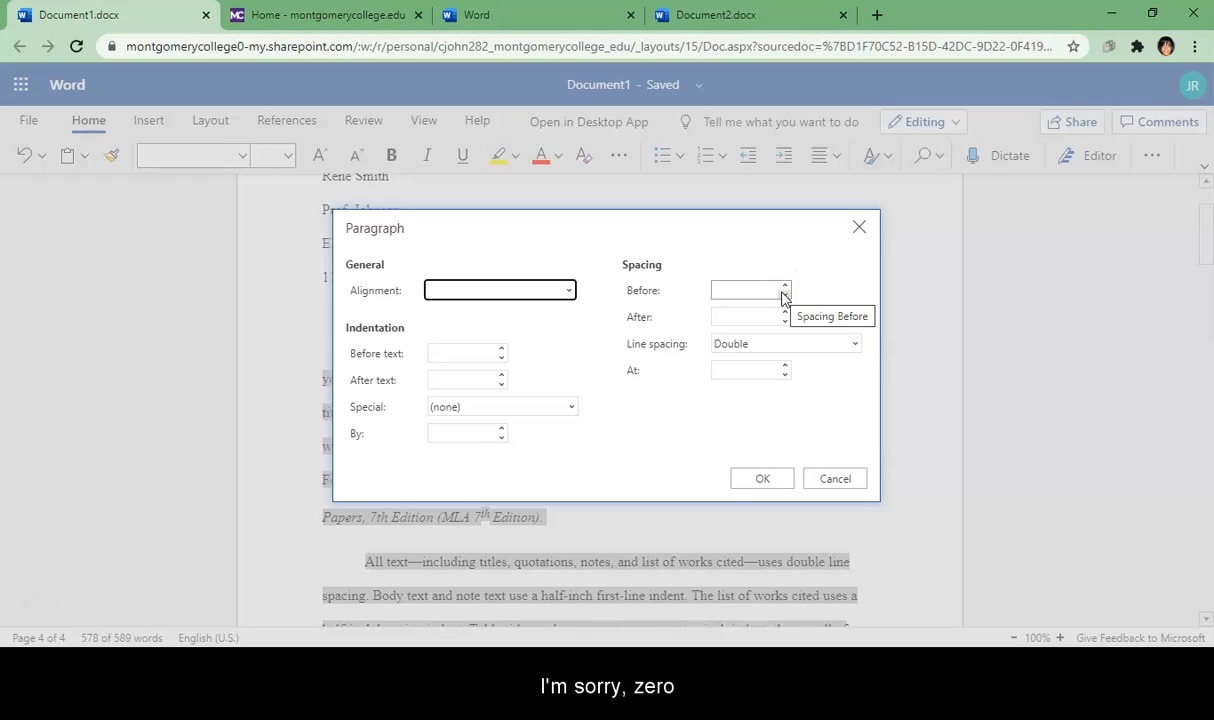
left_click(758, 293)
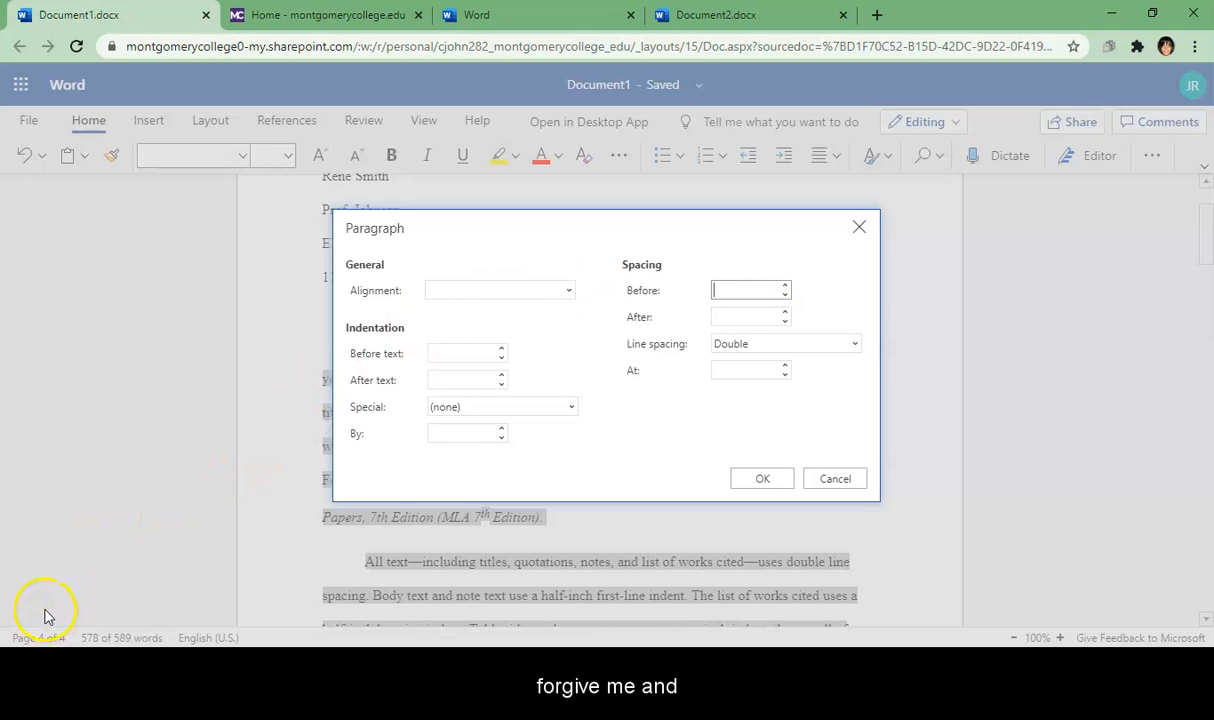
type("0")
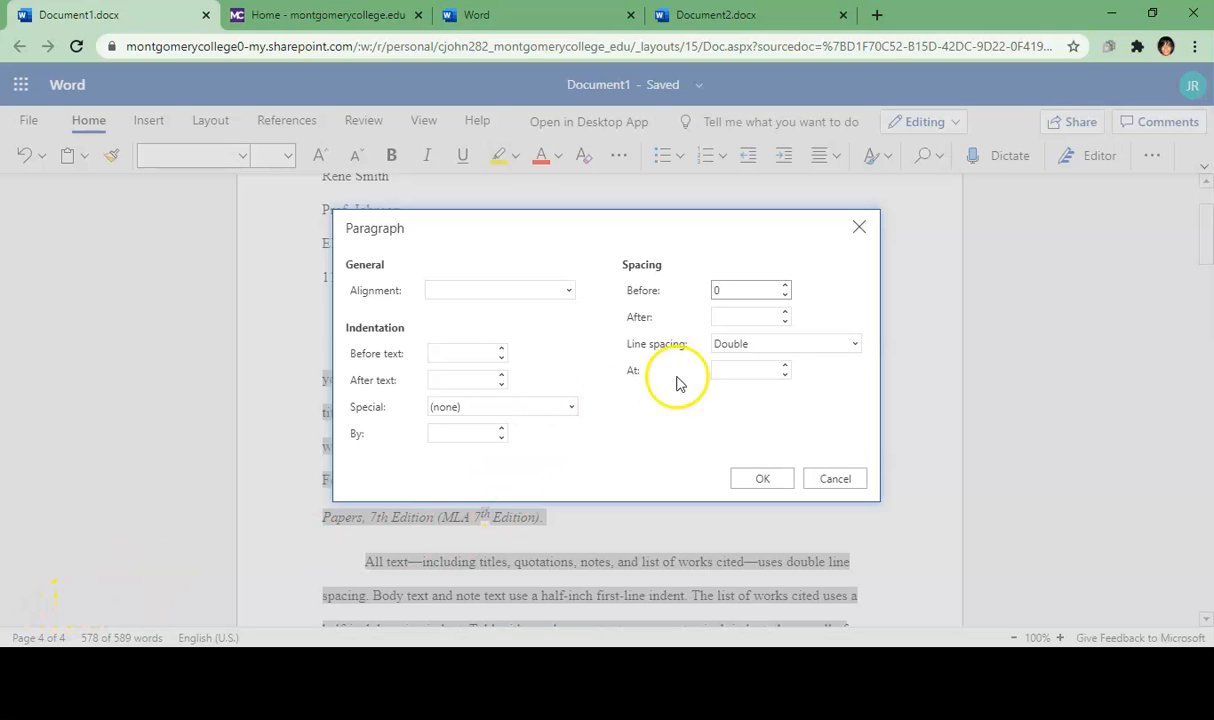
left_click(750, 318)
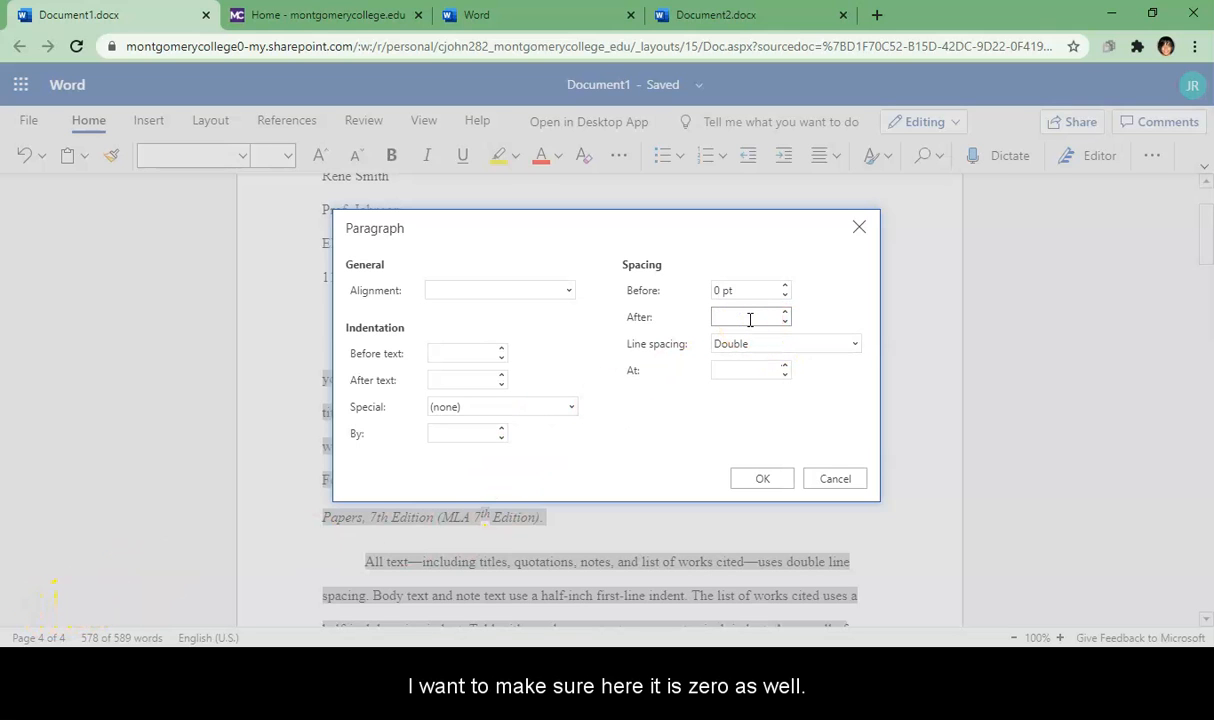
type("0")
left_click(827, 385)
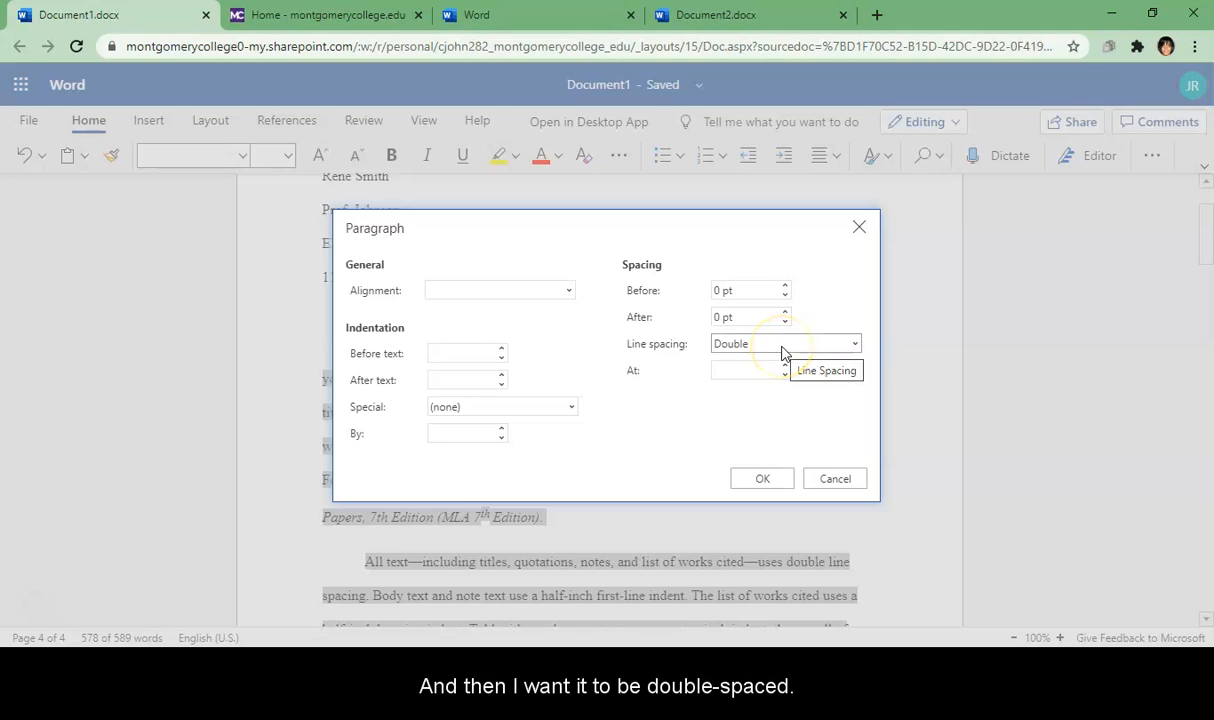
left_click(757, 481)
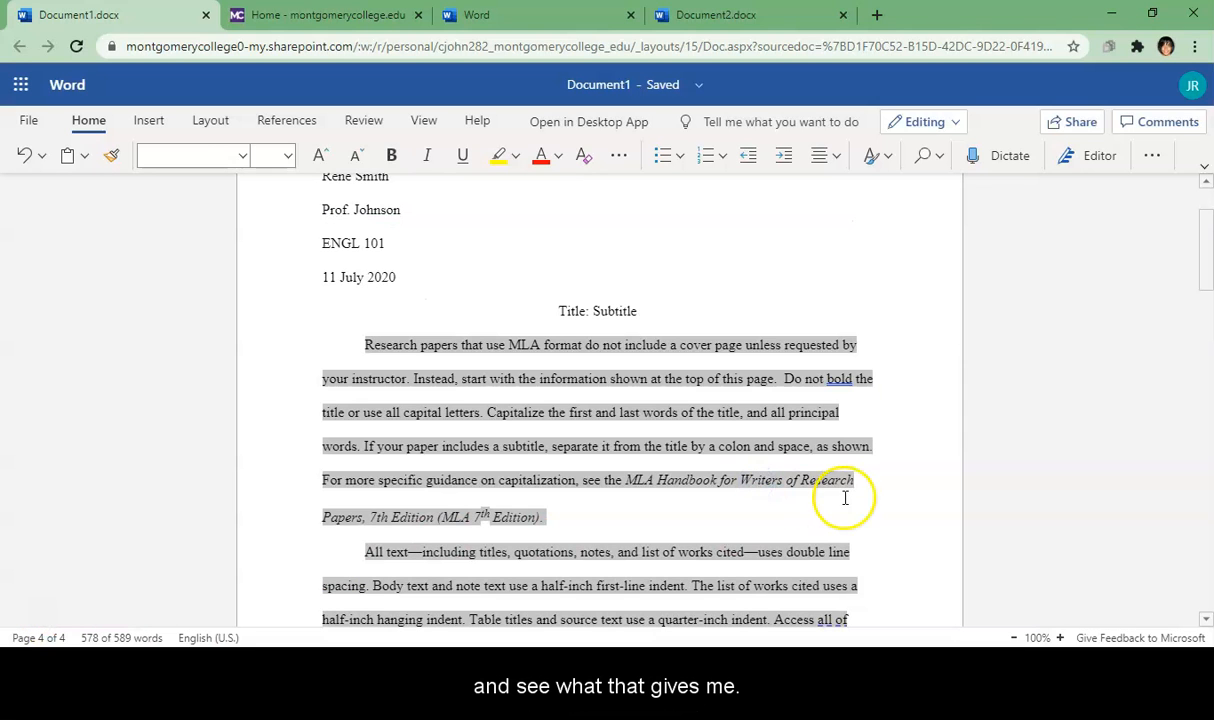
left_click(900, 507)
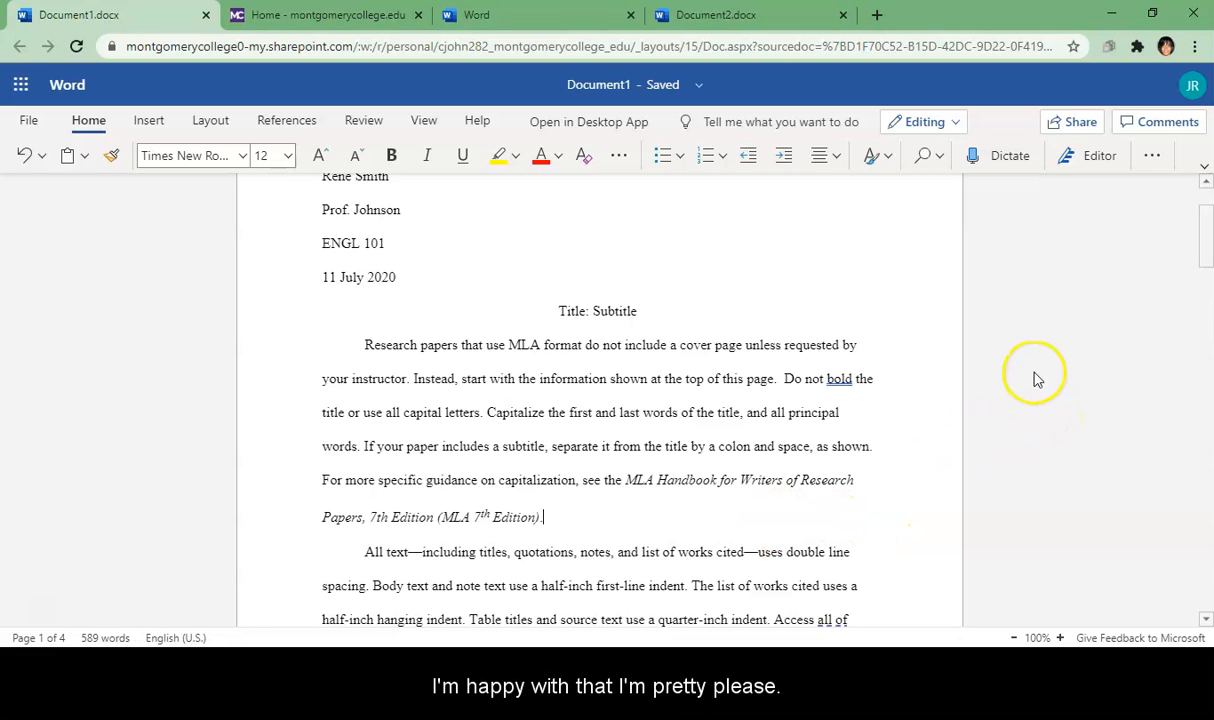
Step: Scroll down to the italic bracketed quotation paragraph and place the caret at its start
scroll(50, 615, "up", 2)
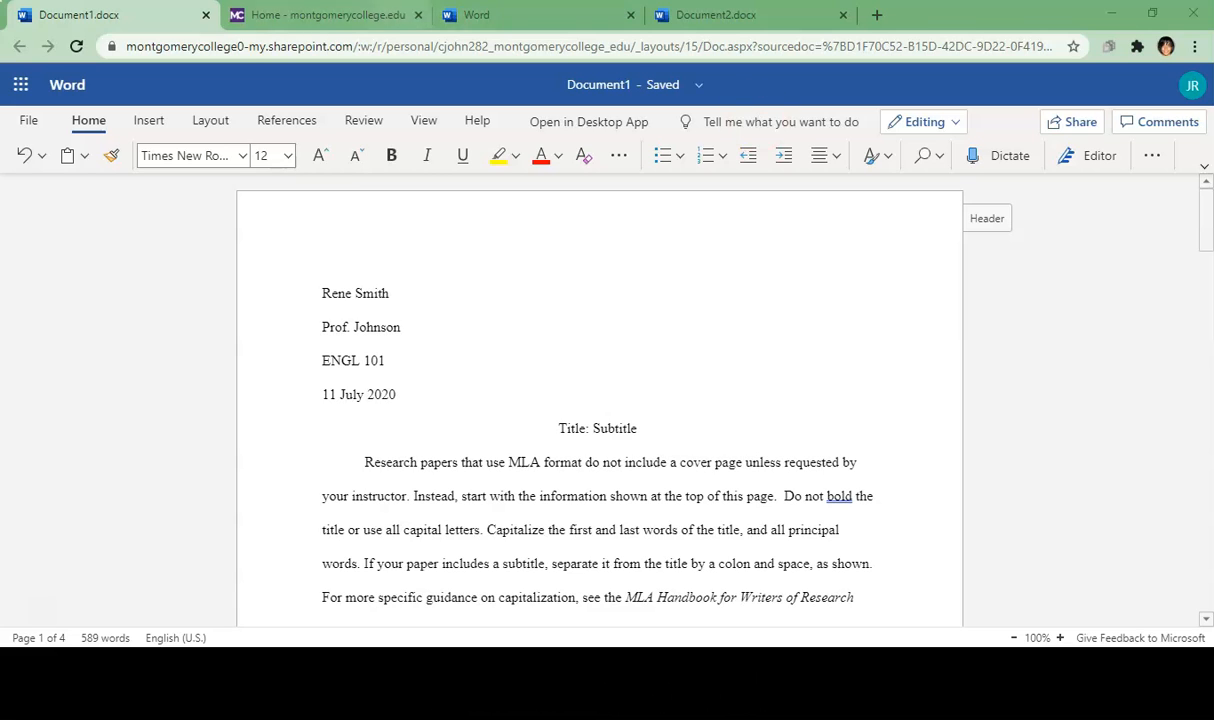
left_click(1207, 622)
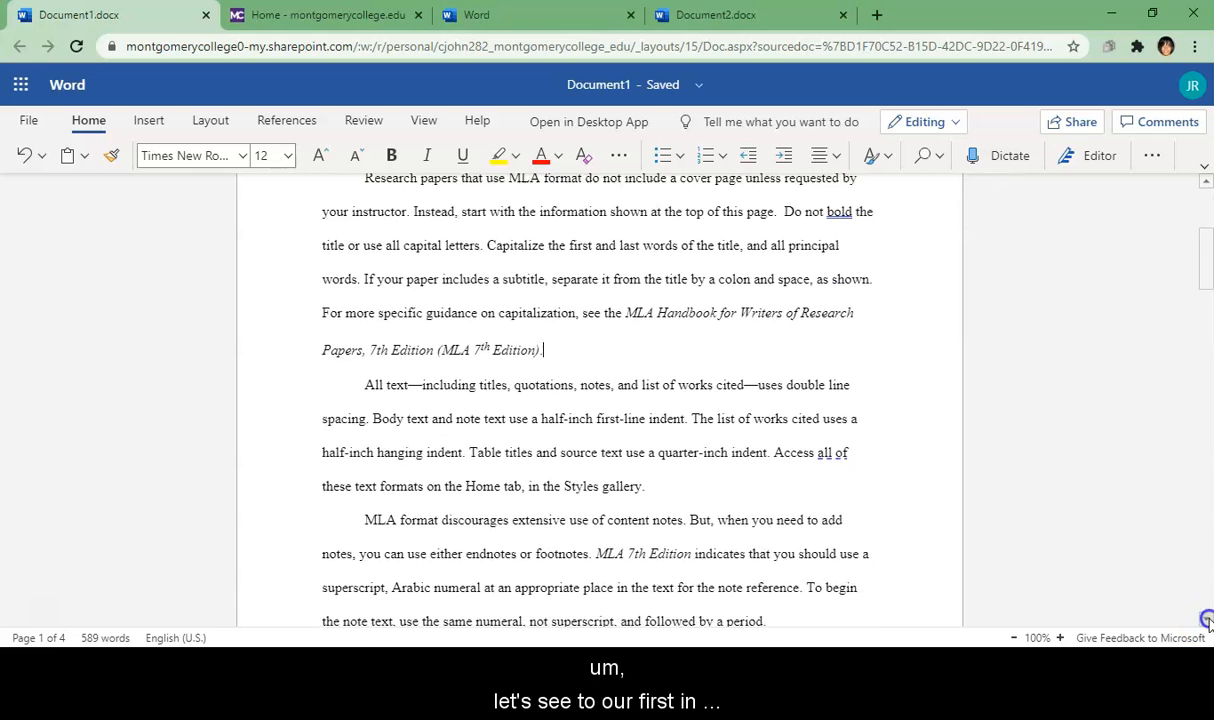
left_click(1207, 622)
left_click(1207, 622)
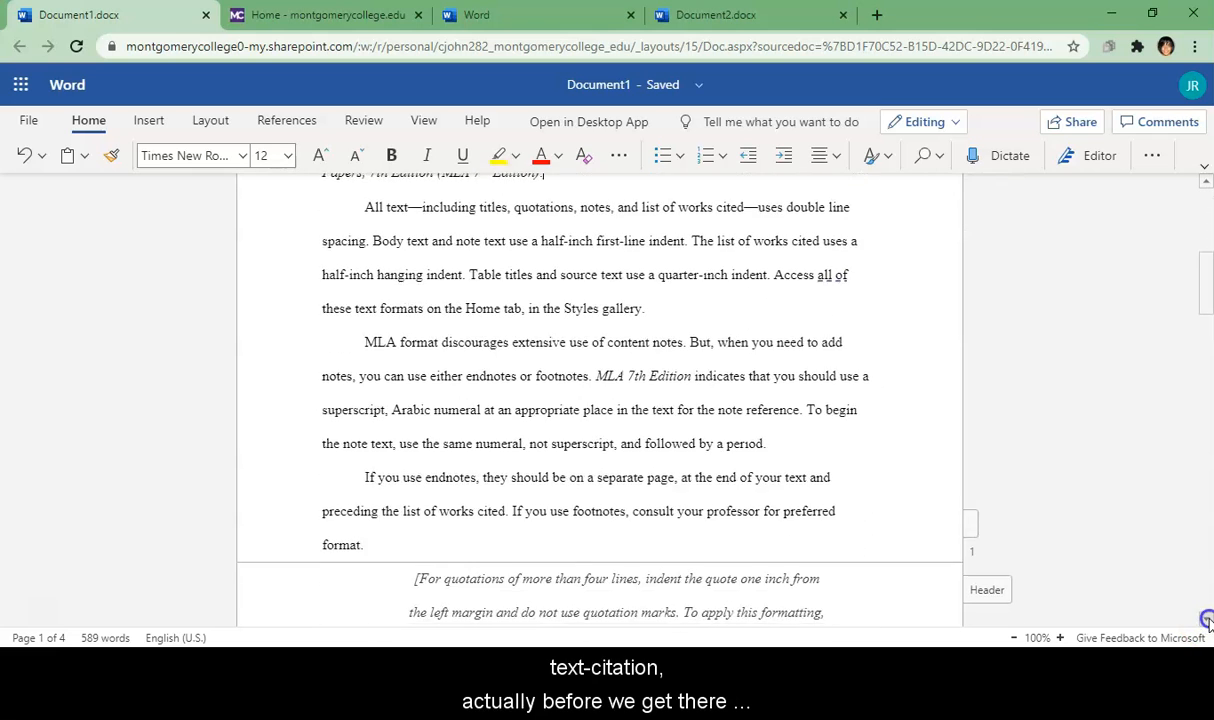
left_click(1207, 622)
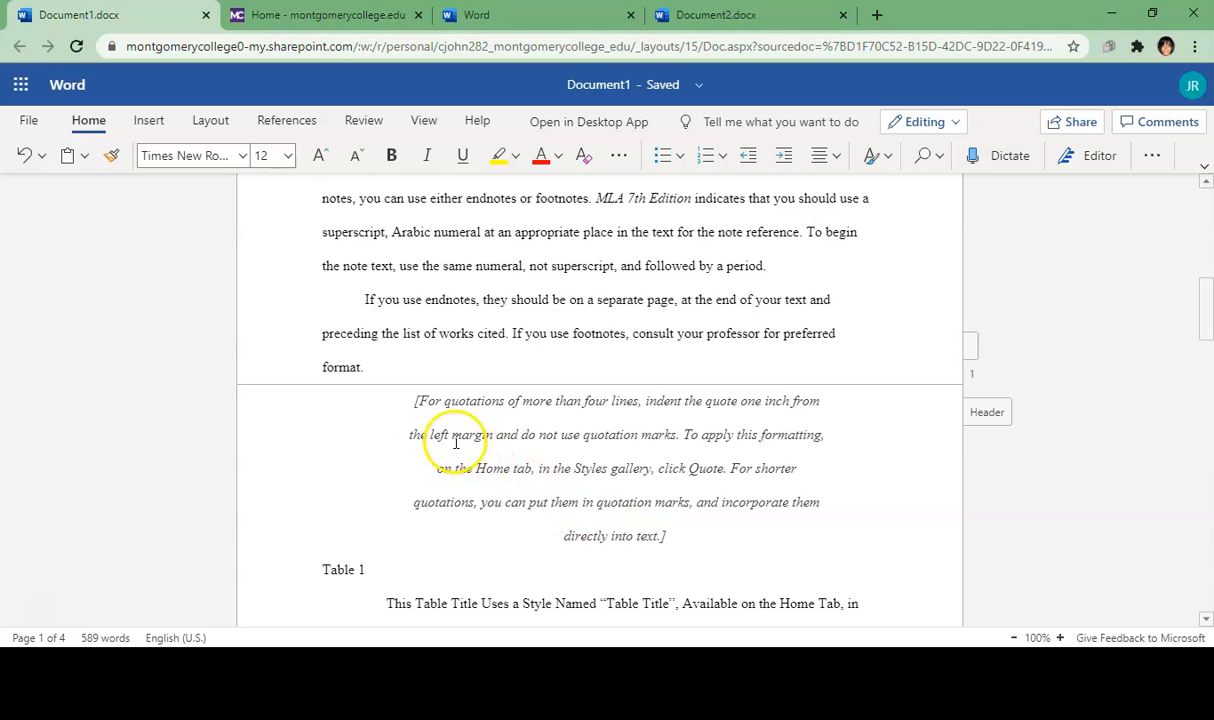
left_click(414, 402)
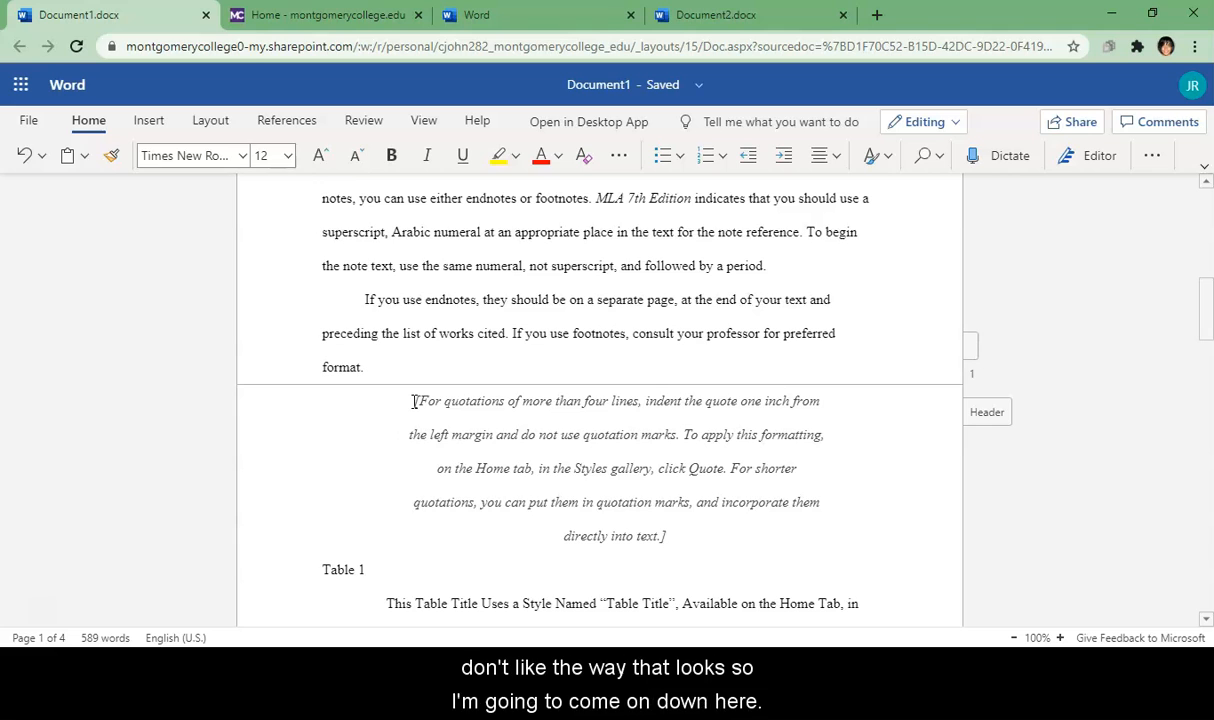
Step: Select the whole italic quotation paragraph and apply Justify alignment
left_click(413, 401)
left_click_drag(413, 401, 684, 543)
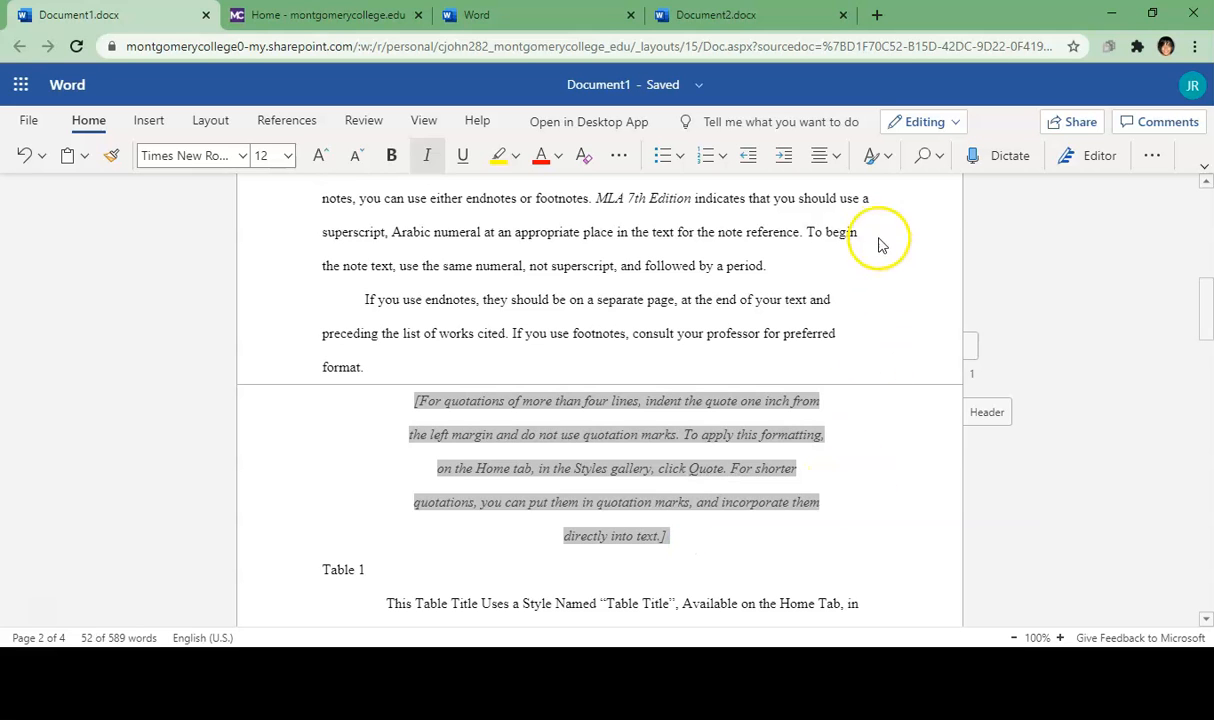
left_click(836, 160)
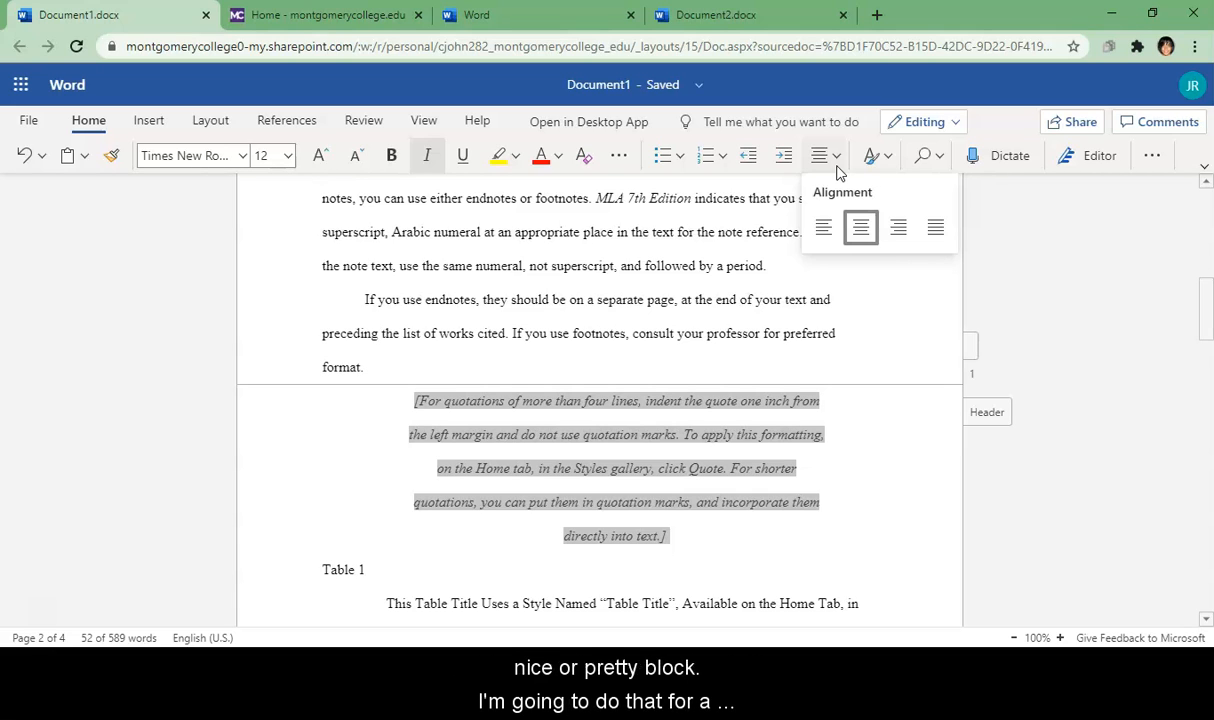
left_click(933, 232)
left_click(935, 237)
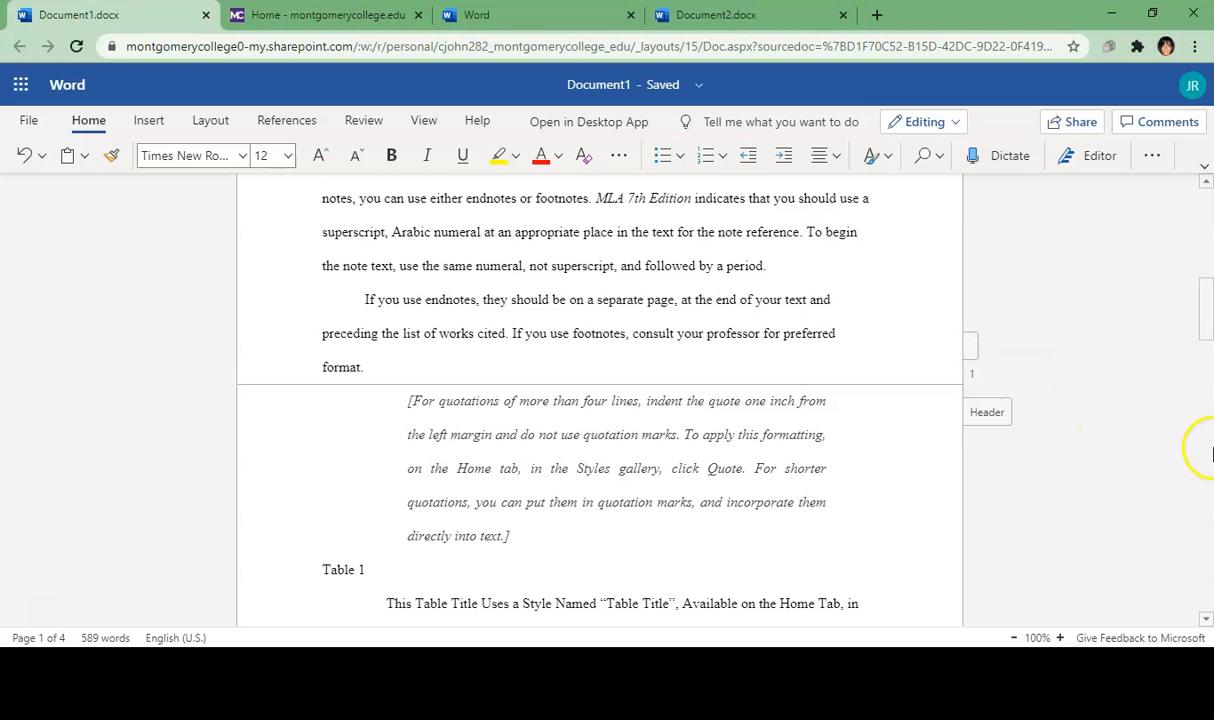
Step: Move the sentence's period from before the citation to after it
left_click_drag(1207, 316, 1188, 430)
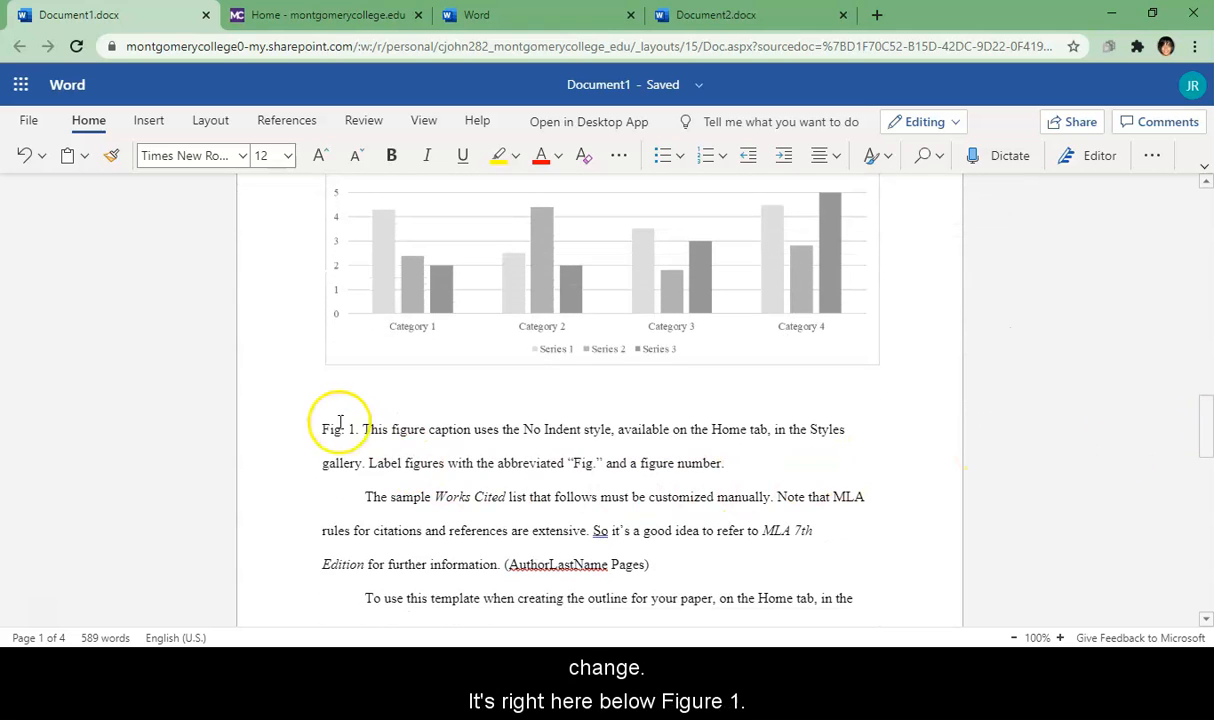
left_click(807, 574)
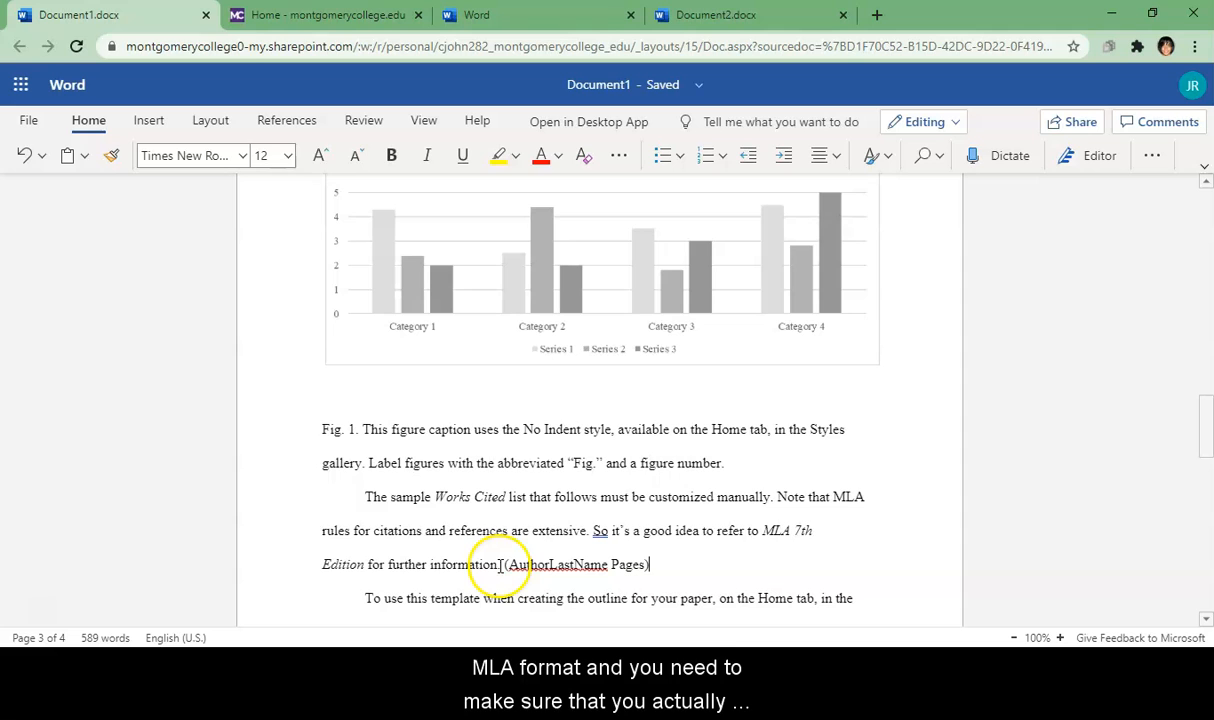
left_click(507, 566)
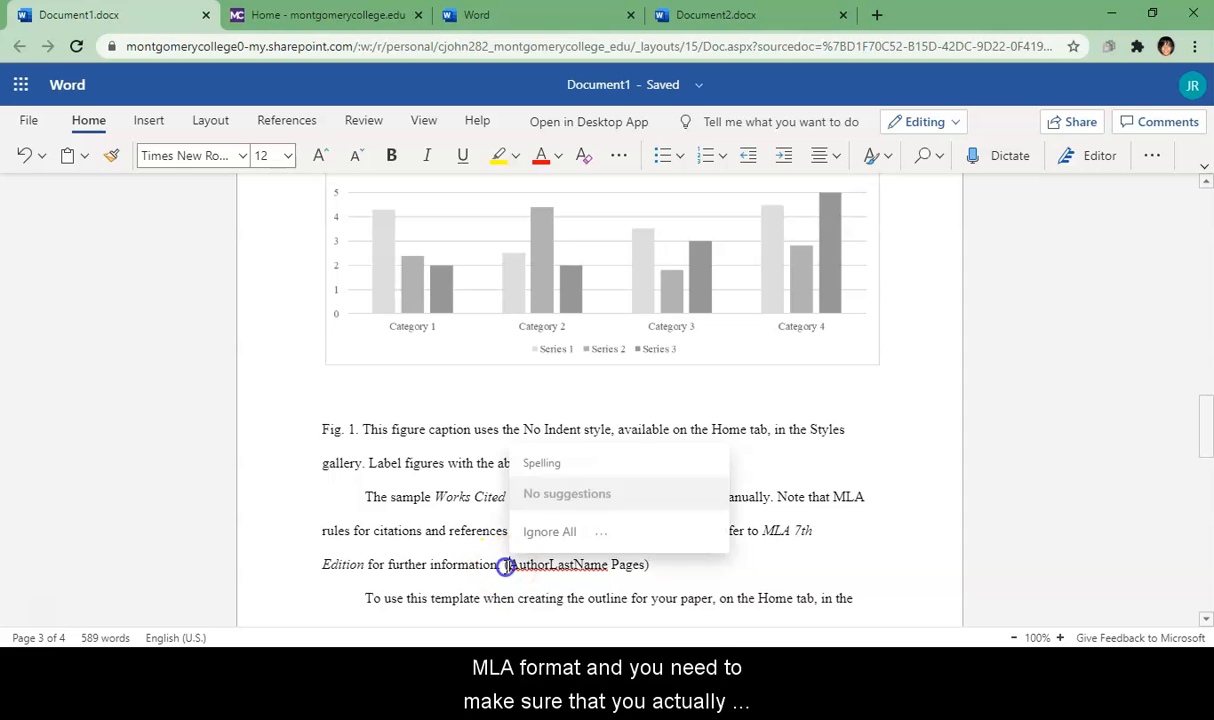
key("BackSpace")
left_click(650, 567)
type(".")
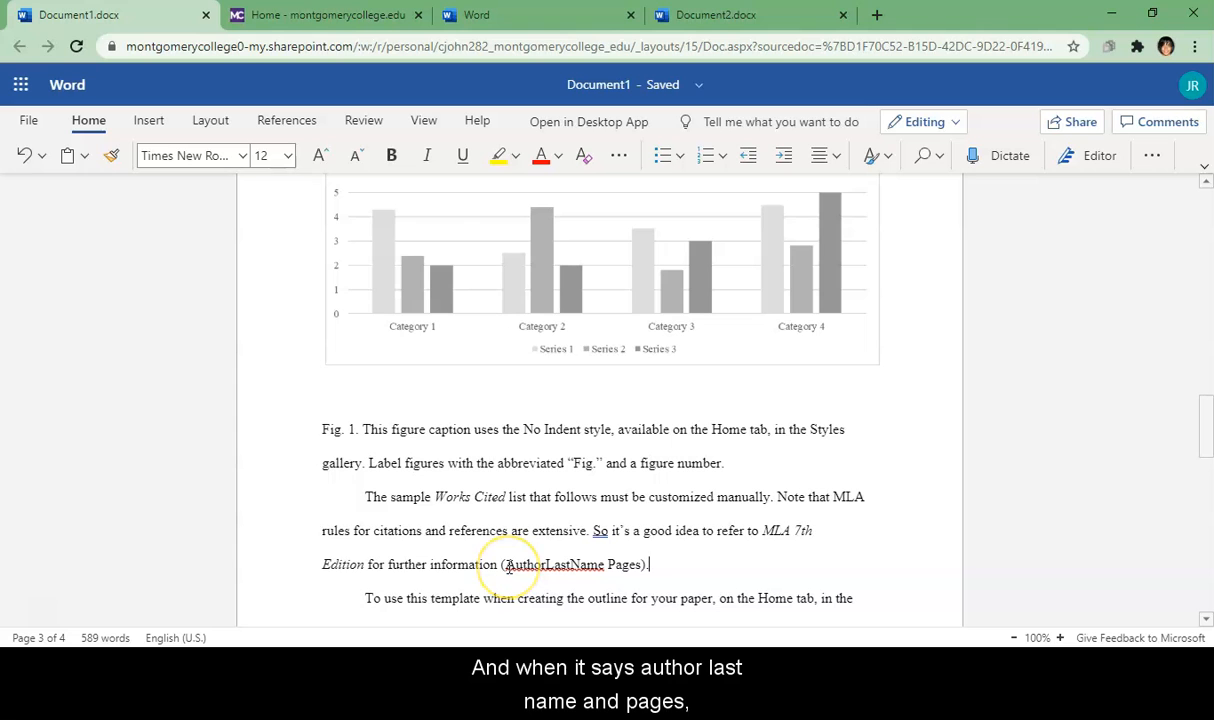
Step: Replace the AuthorLastName Pages placeholder with a sample surname and page 21, ending '21).'
left_click_drag(502, 566, 460, 450)
left_click(721, 263)
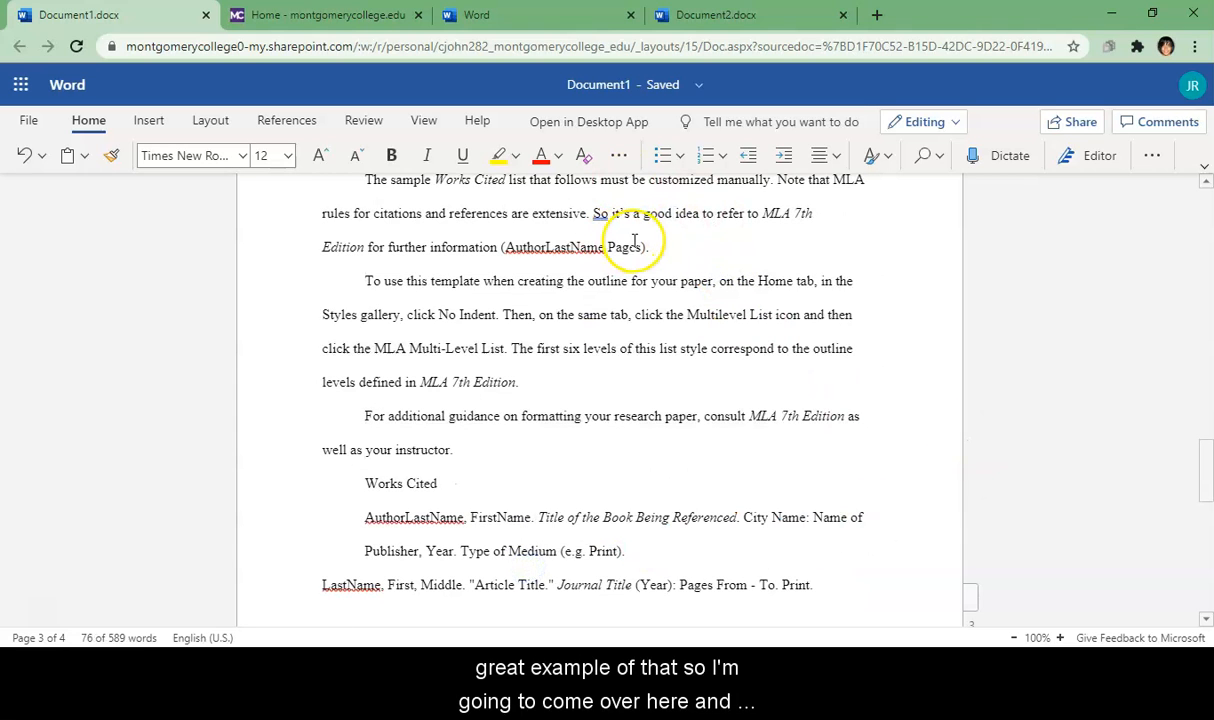
key("BackSpace")
key("BackSpace")
key("BackSpace")
key("BackSpace")
key("BackSpace")
key("BackSpace")
key("BackSpace")
key("BackSpace")
key("BackSpace")
key("BackSpace")
key("BackSpace")
key("BackSpace")
key("BackSpace")
key("BackSpace")
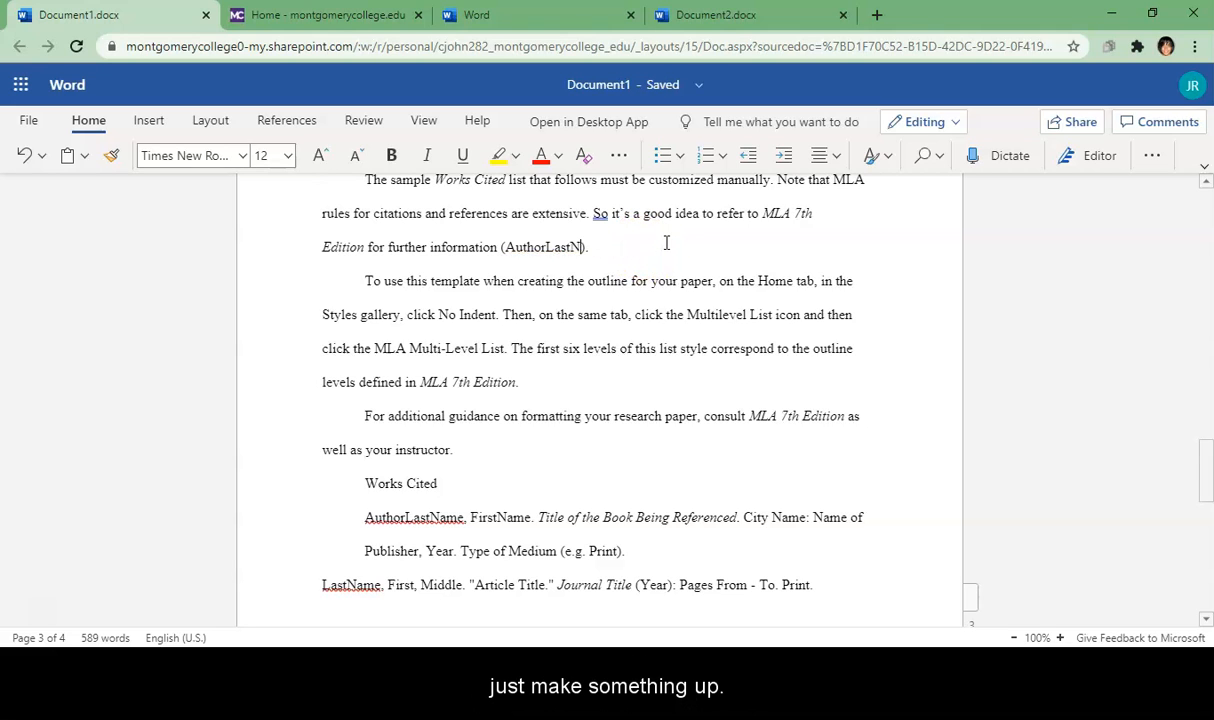
key("BackSpace")
key("BackSpace")
key("BackSpace")
key("BackSpace")
key("BackSpace")
key("BackSpace")
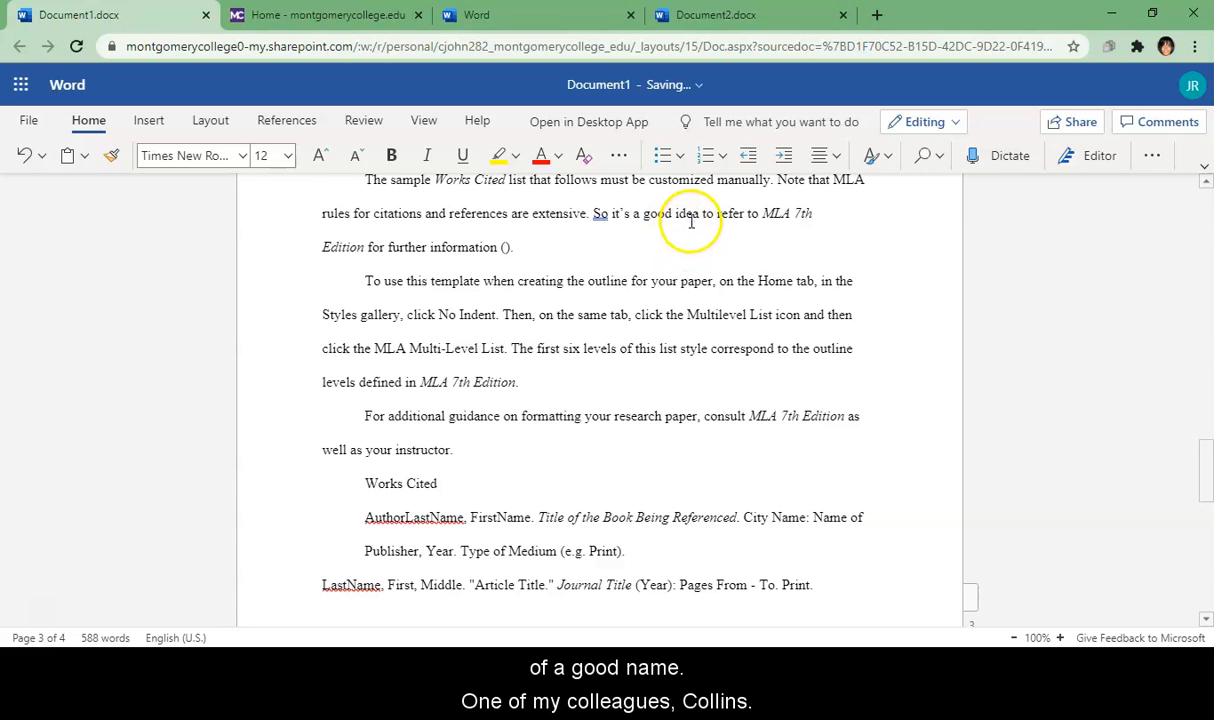
type("Collins")
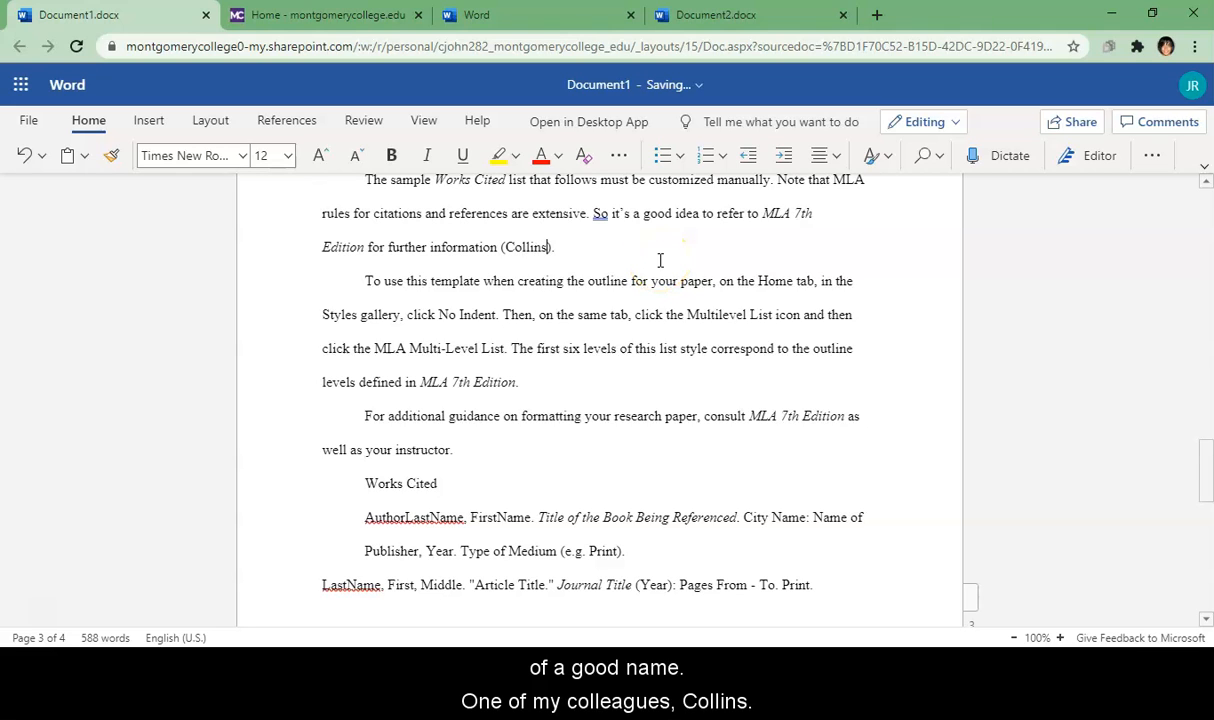
type(",")
key("BackSpace")
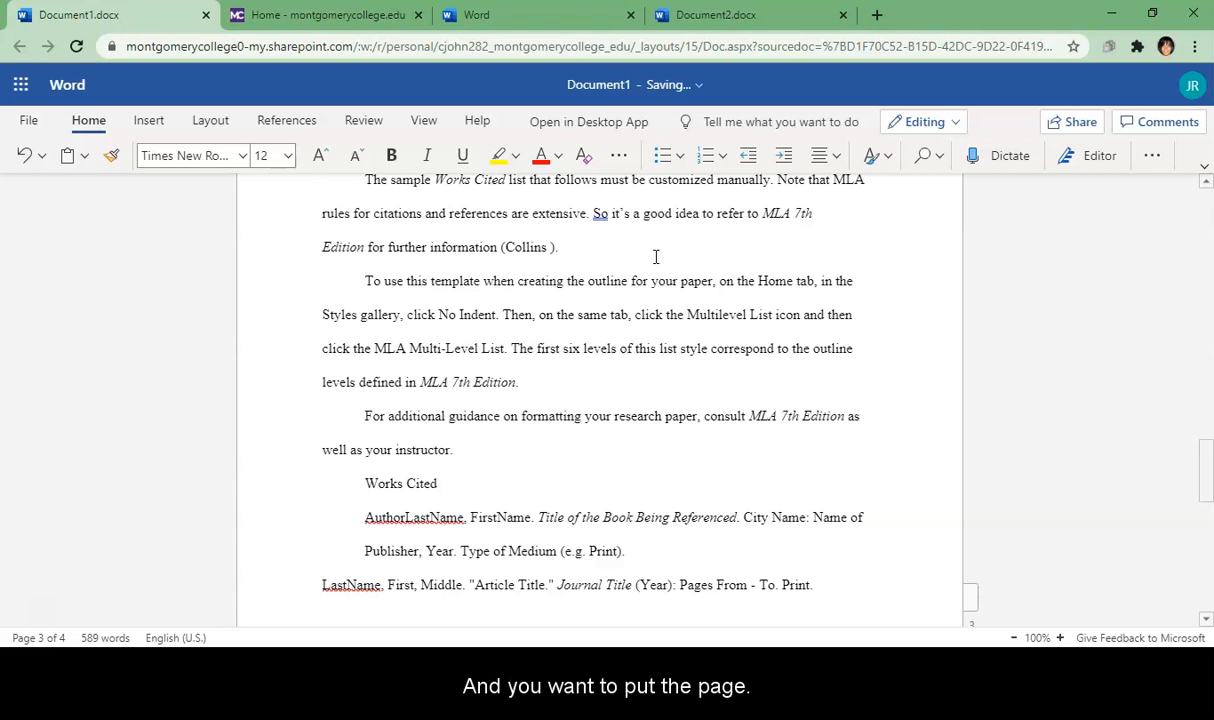
left_click(655, 253)
type("2")
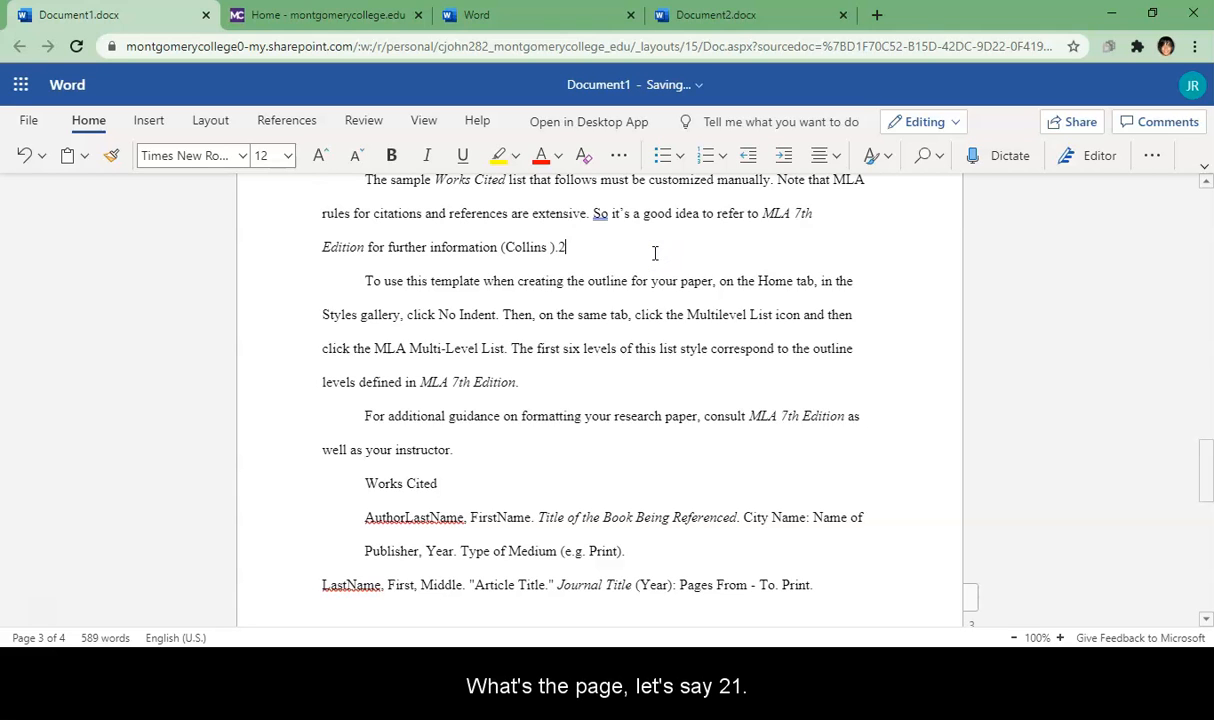
type("1")
key("BackSpace")
key("BackSpace")
key("BackSpace")
key("BackSpace")
type("21).")
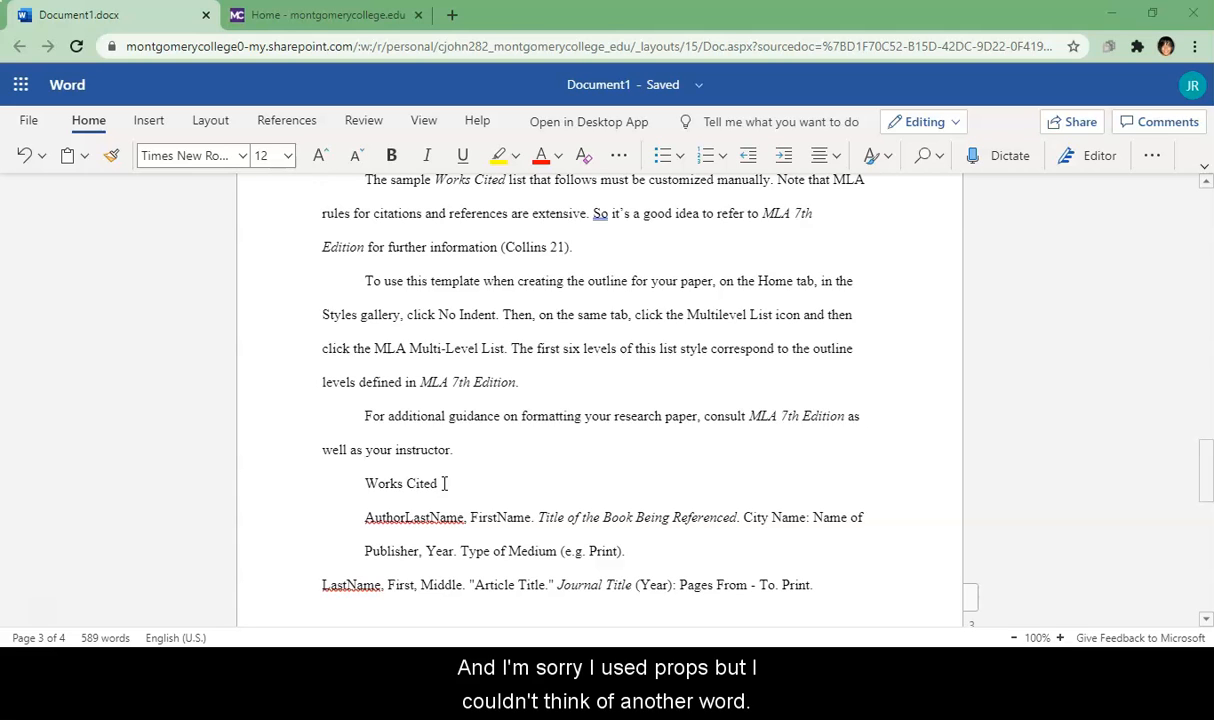
Step: Remove the tab indent before the Works Cited heading and center it
left_click(367, 485)
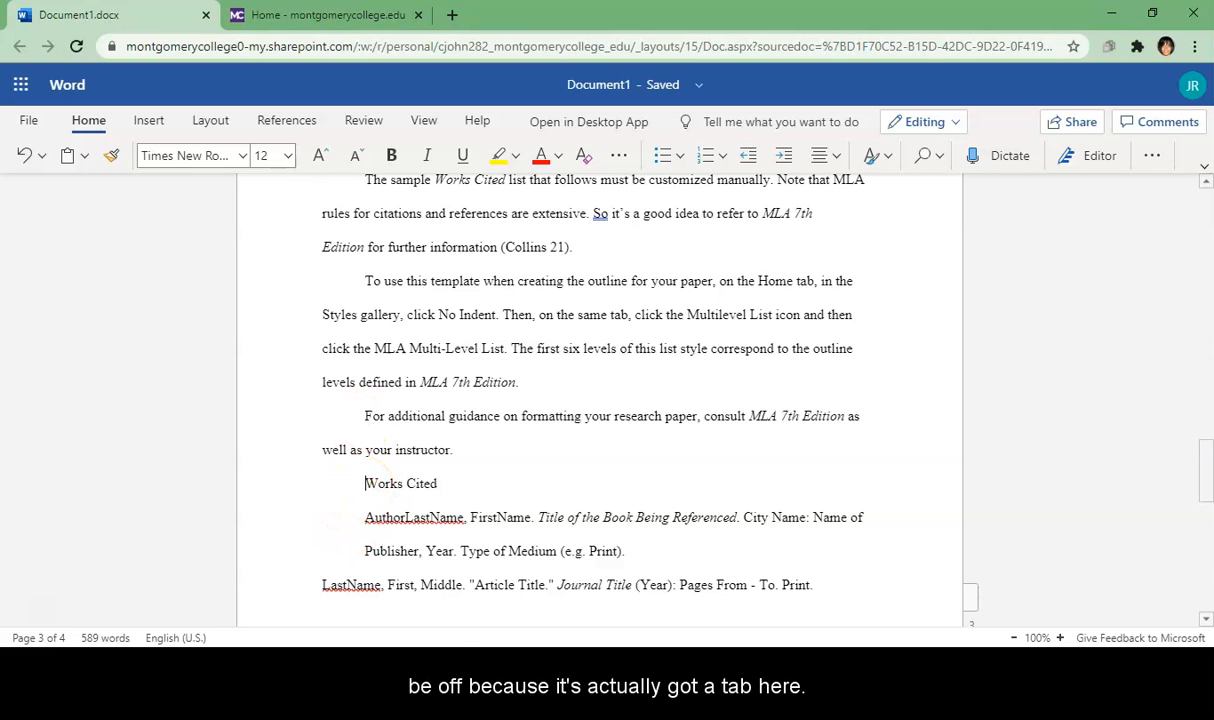
key("BackSpace")
key("BackSpace")
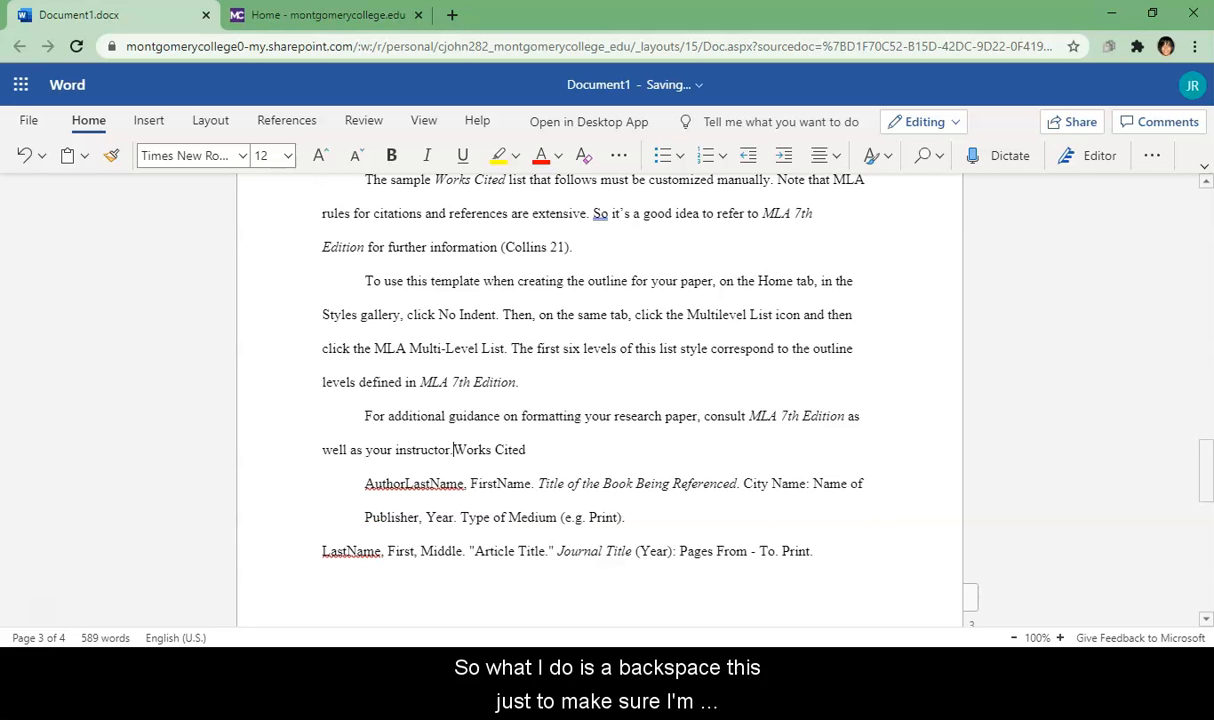
key("Return")
key("BackSpace")
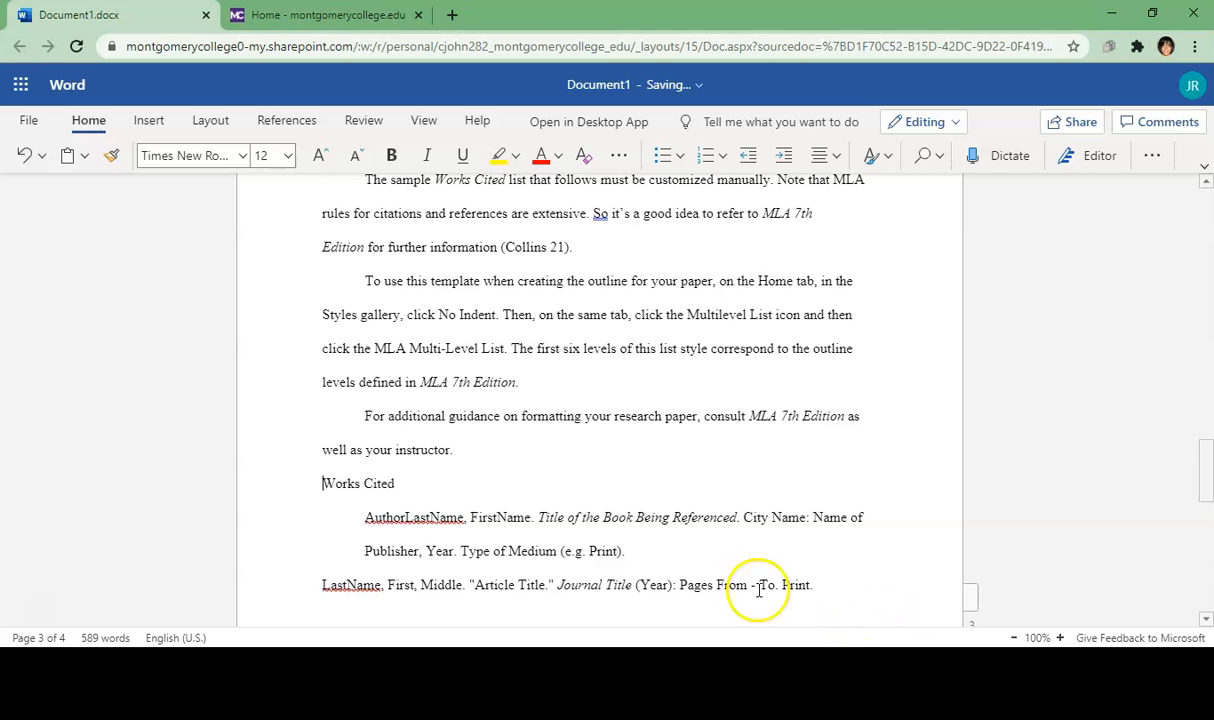
left_click_drag(402, 483, 312, 482)
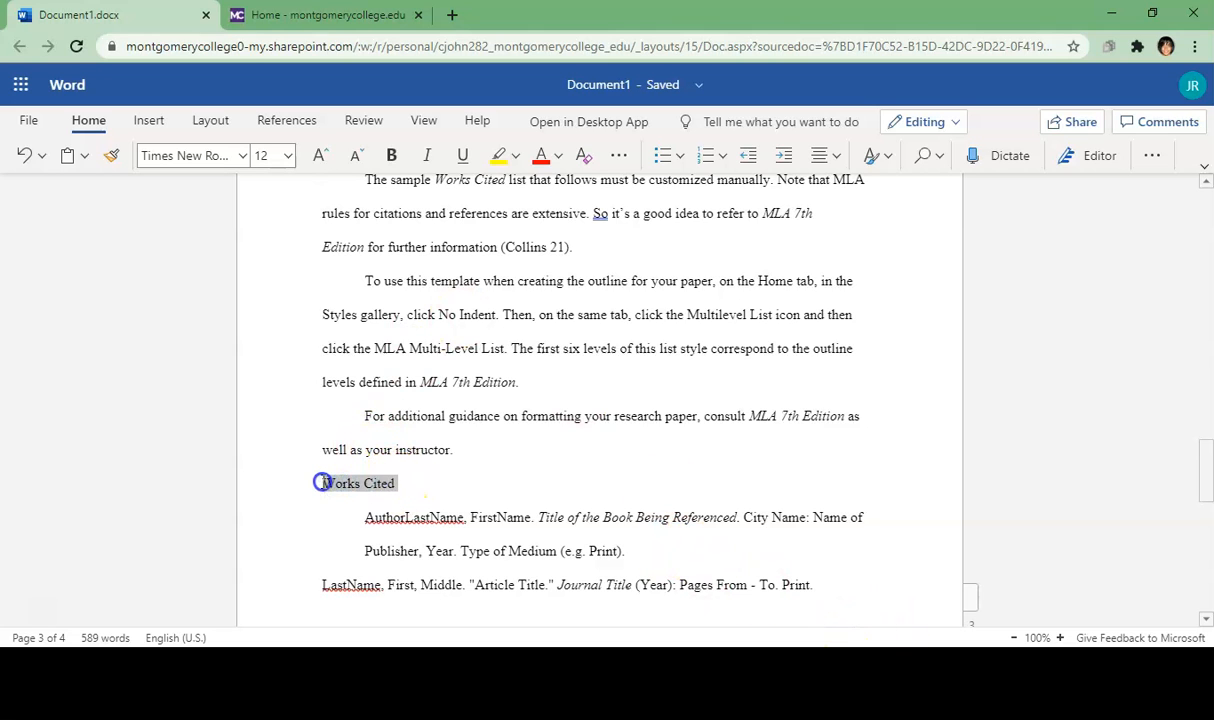
left_click(826, 156)
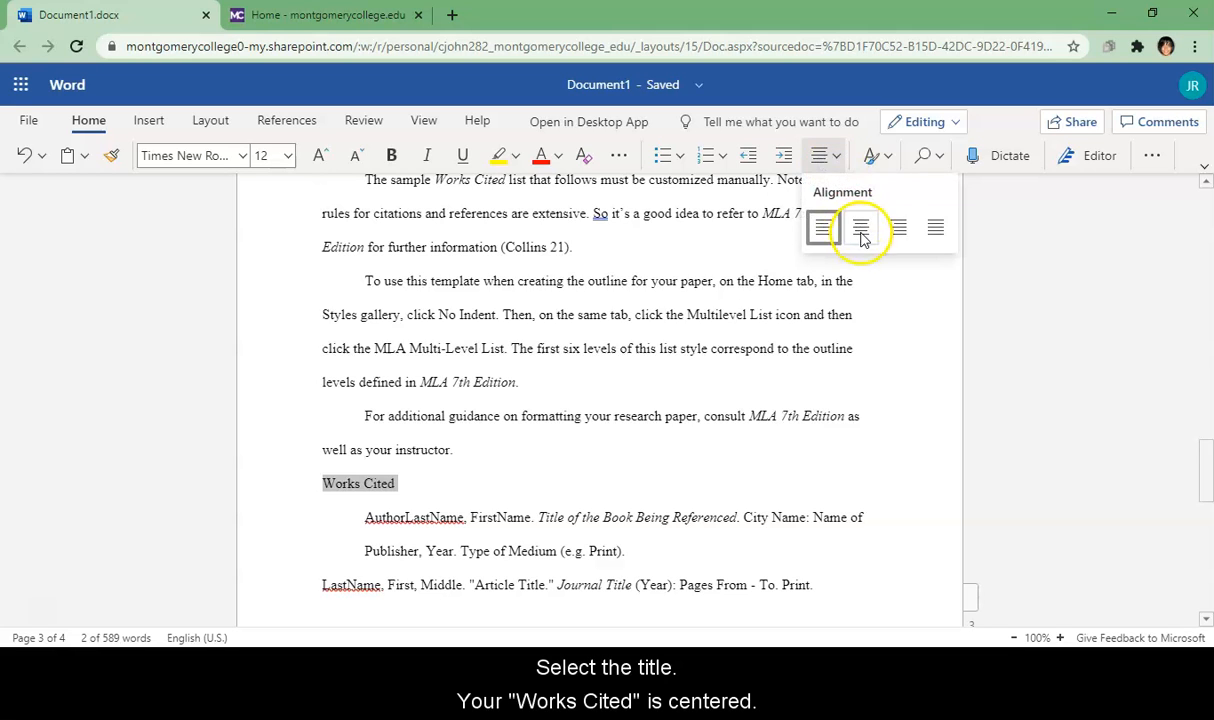
left_click(860, 229)
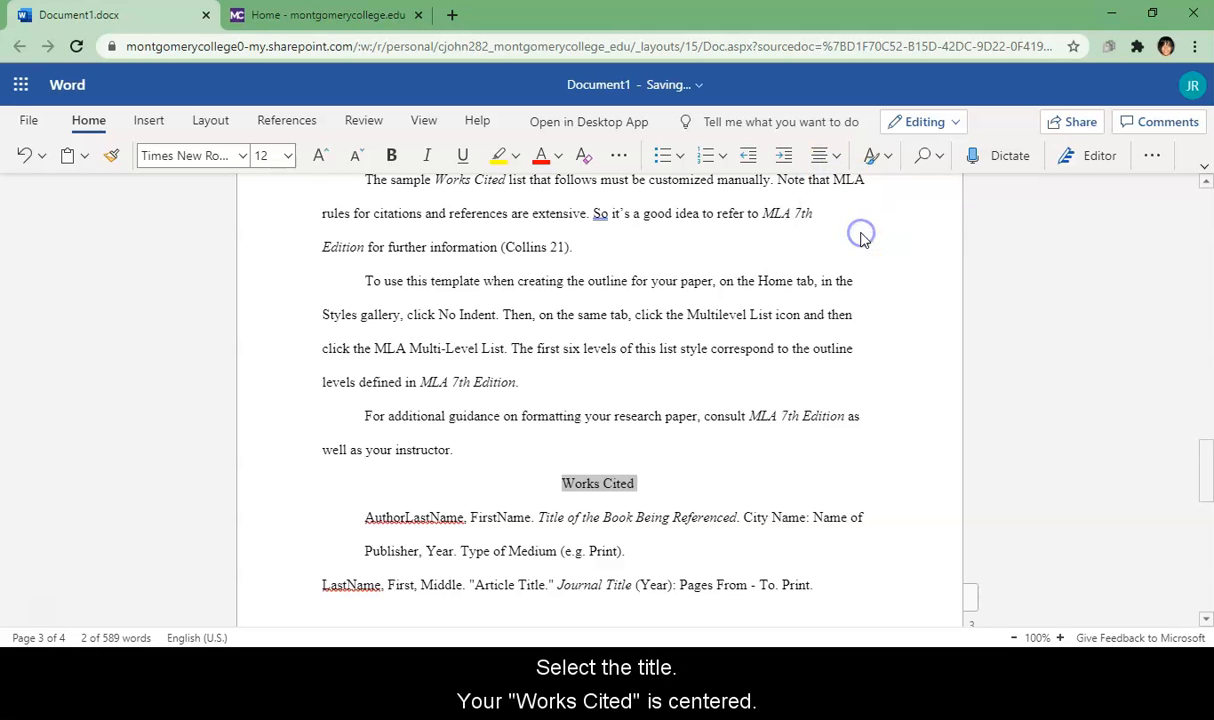
left_click(641, 484)
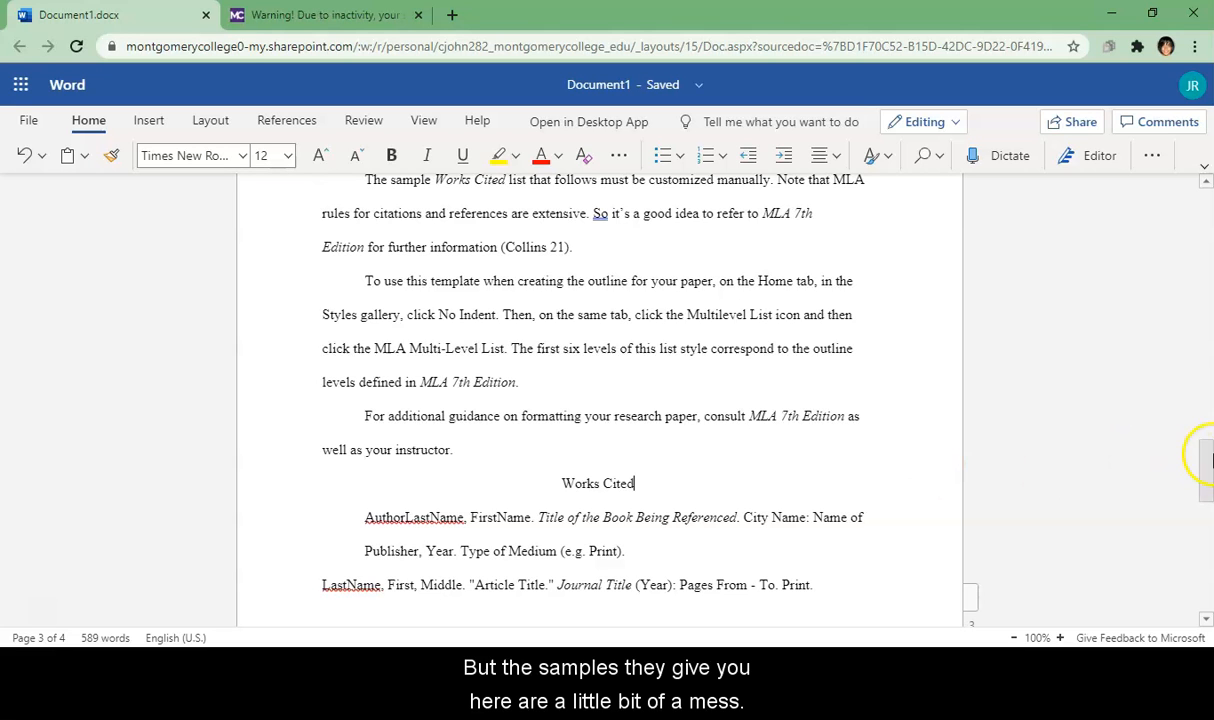
Step: Remove the first Works Cited entry's indent so it starts flush left, then select both entries
scroll(1208, 472, "down", 1)
left_click_drag(1208, 483, 1208, 488)
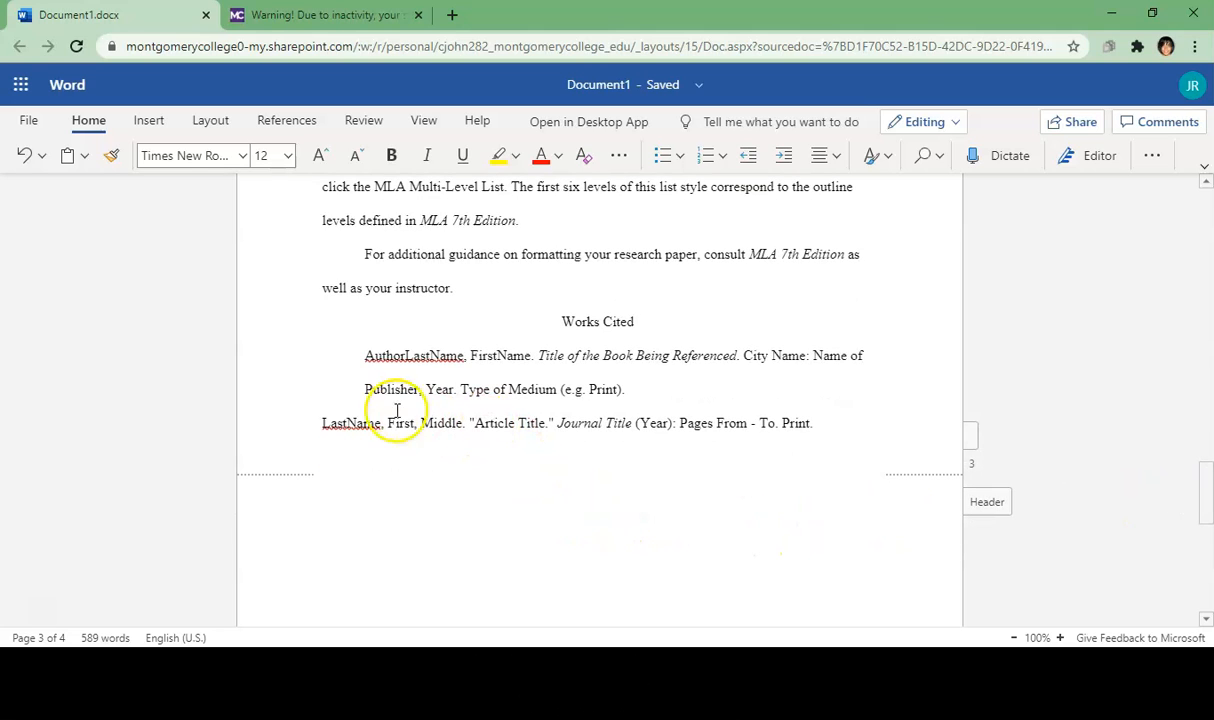
left_click(358, 356)
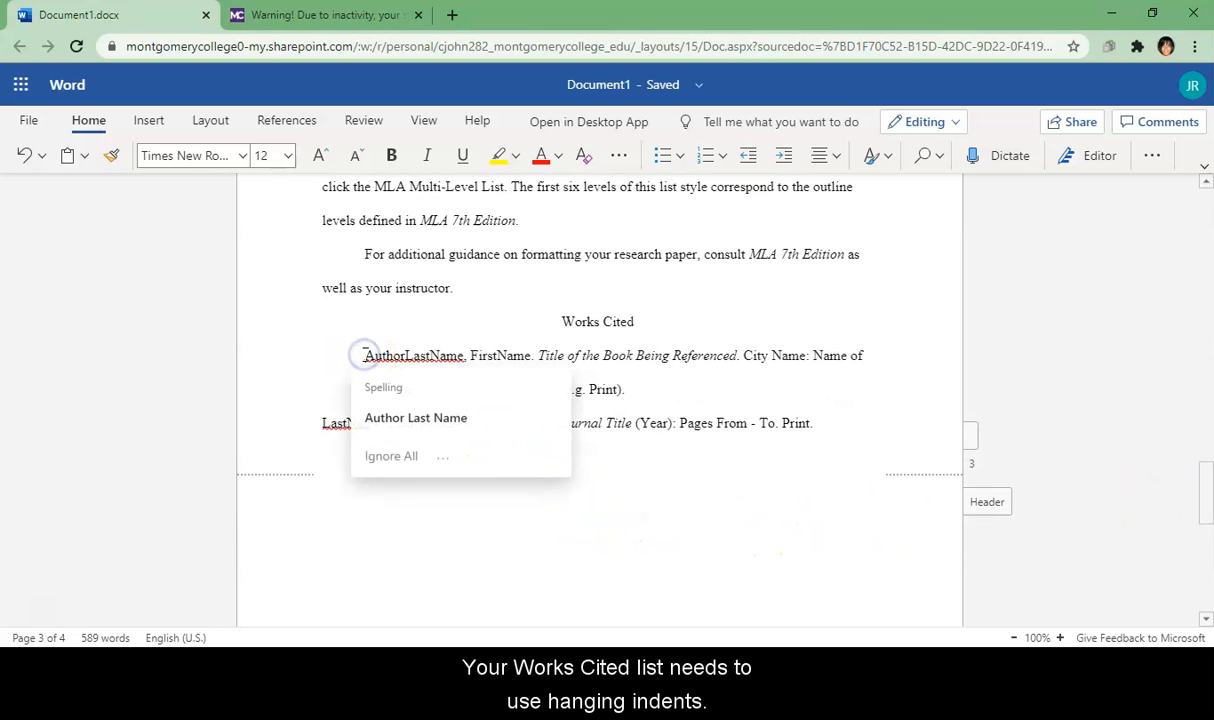
left_click(630, 498)
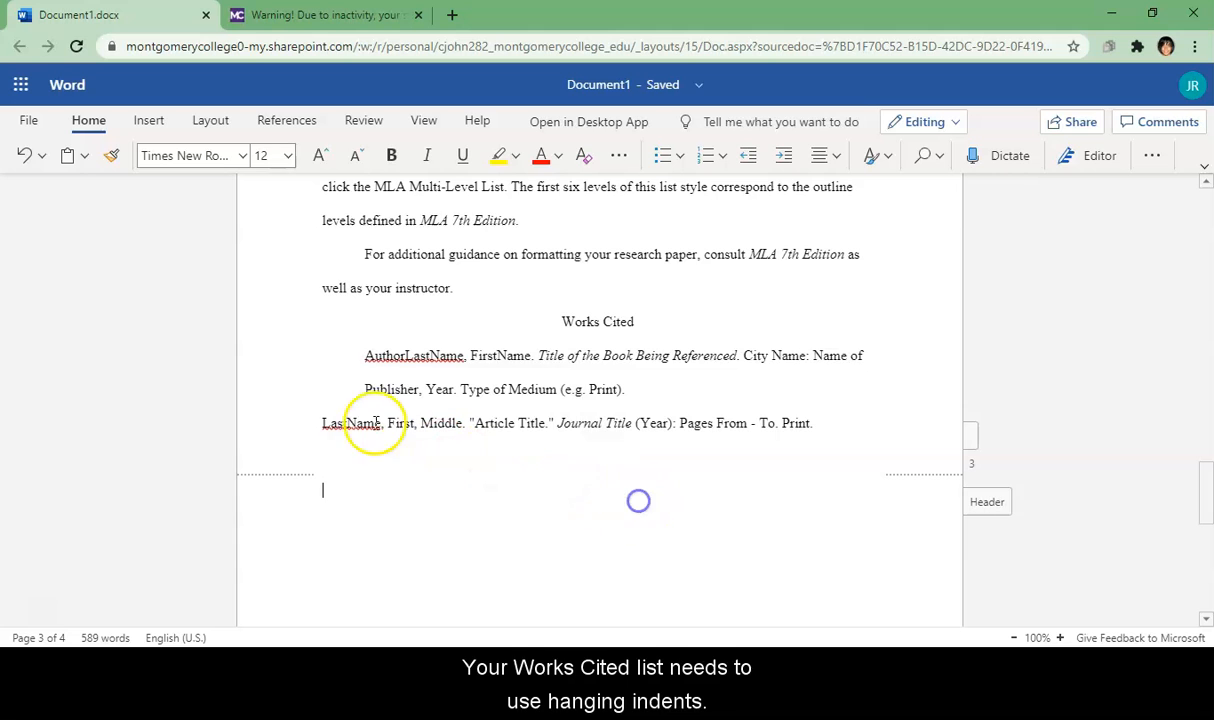
left_click(367, 360)
key("BackSpace")
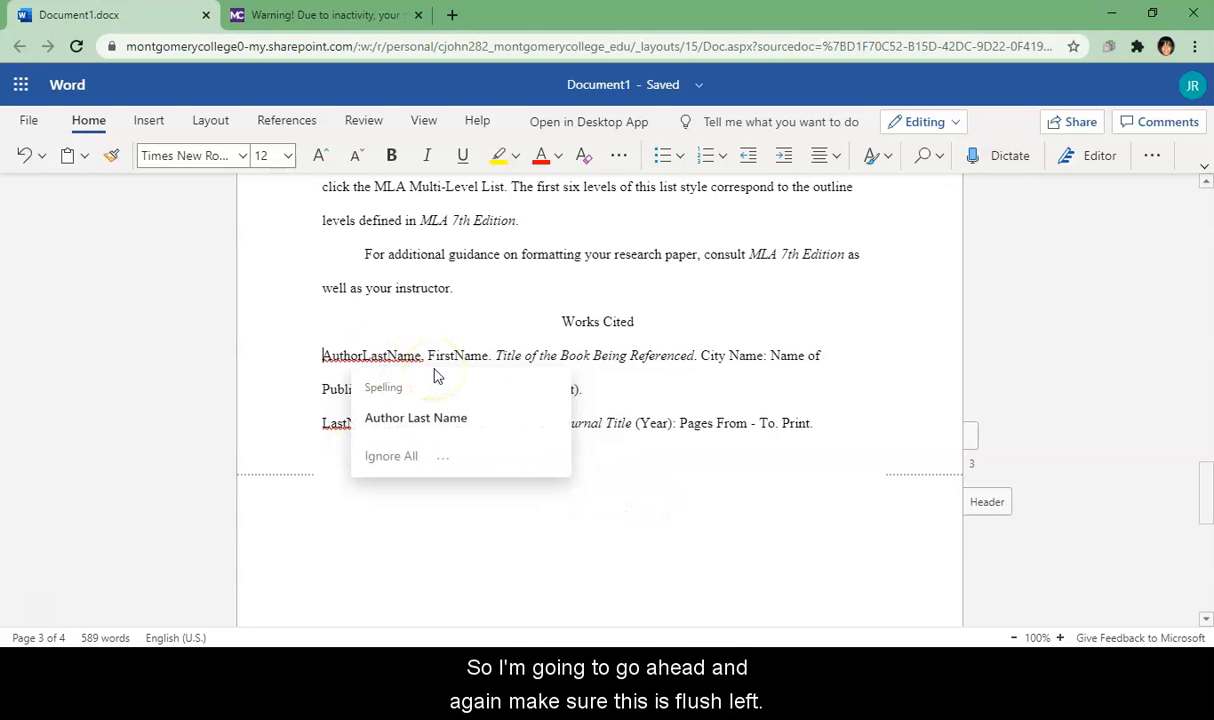
left_click(840, 443)
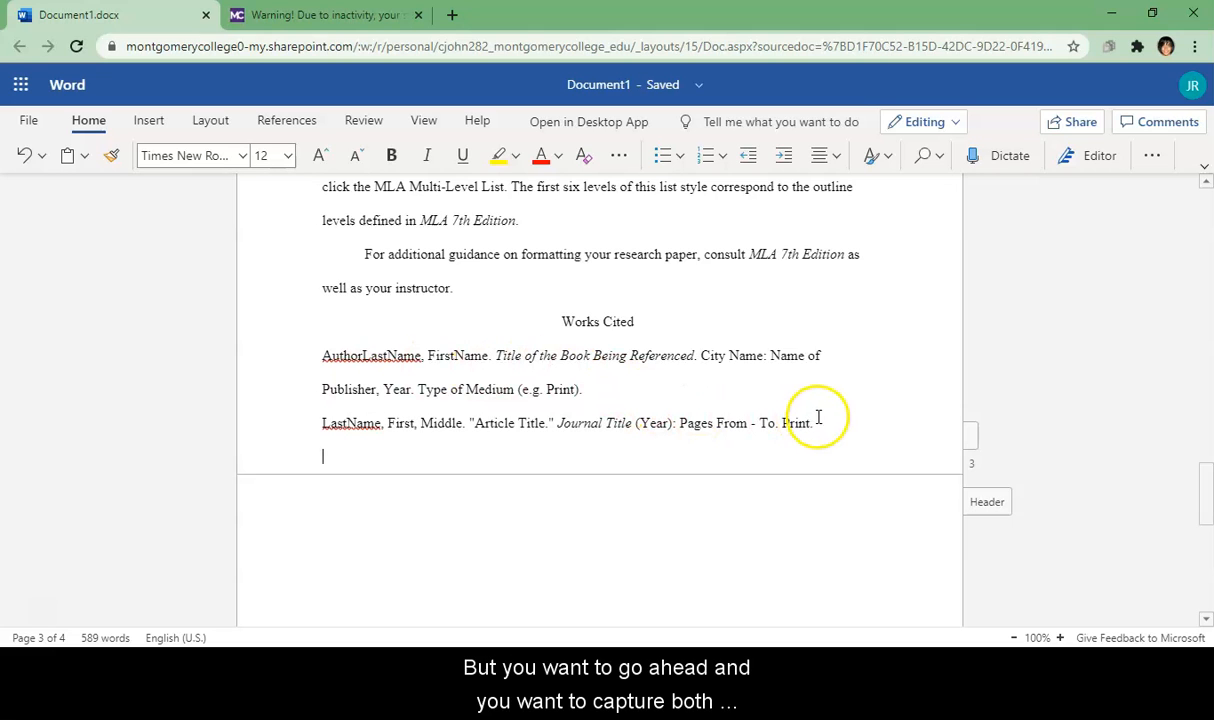
left_click_drag(808, 424, 317, 363)
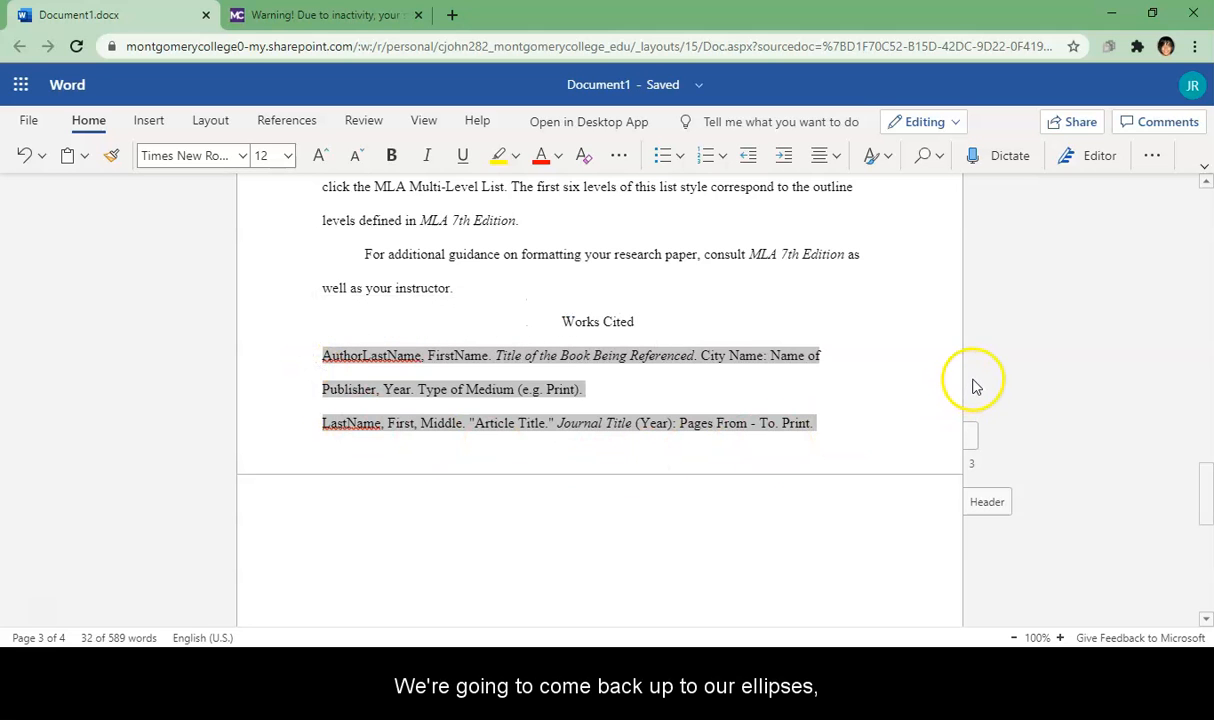
Step: Apply a Hanging special indent of 0.5" to the selected entries through Paragraph Options
left_click(1149, 160)
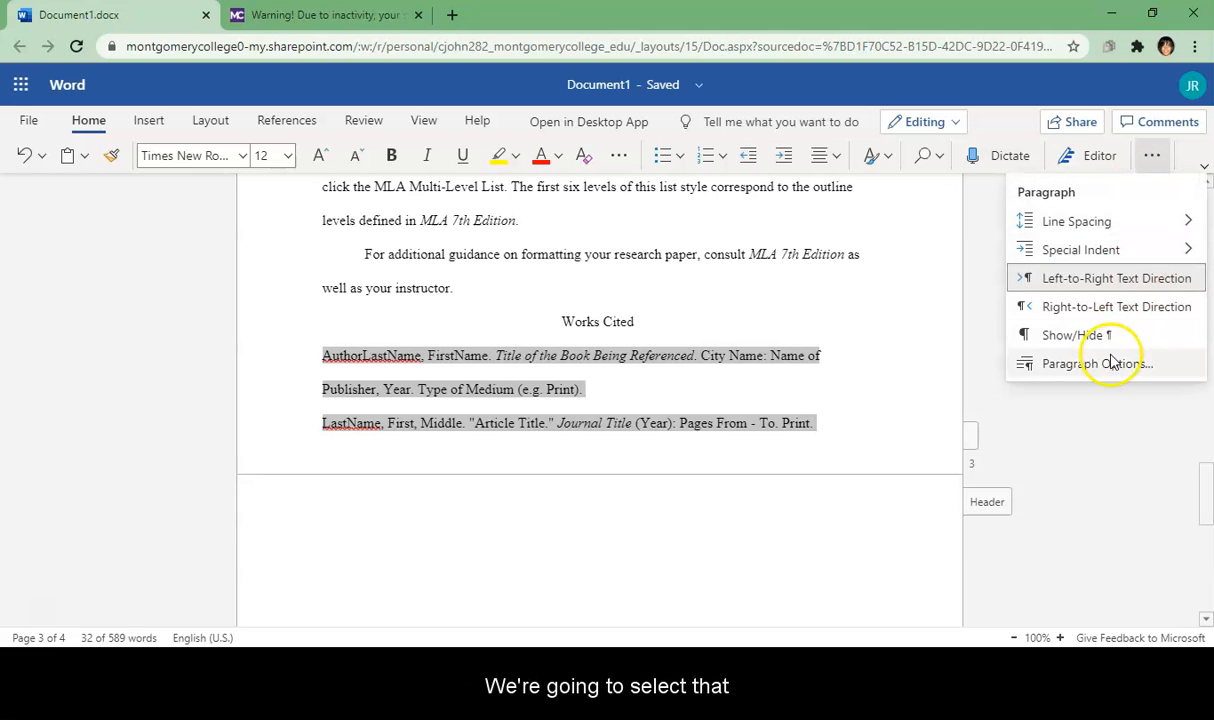
left_click(1100, 366)
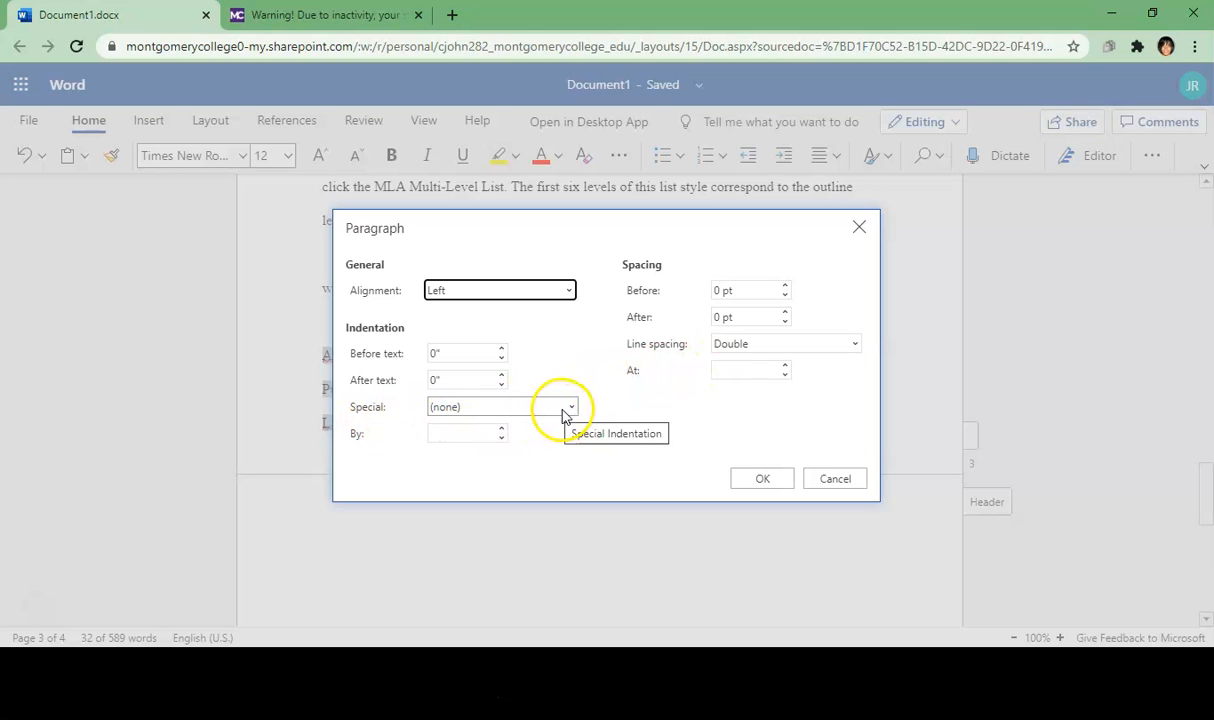
left_click(570, 410)
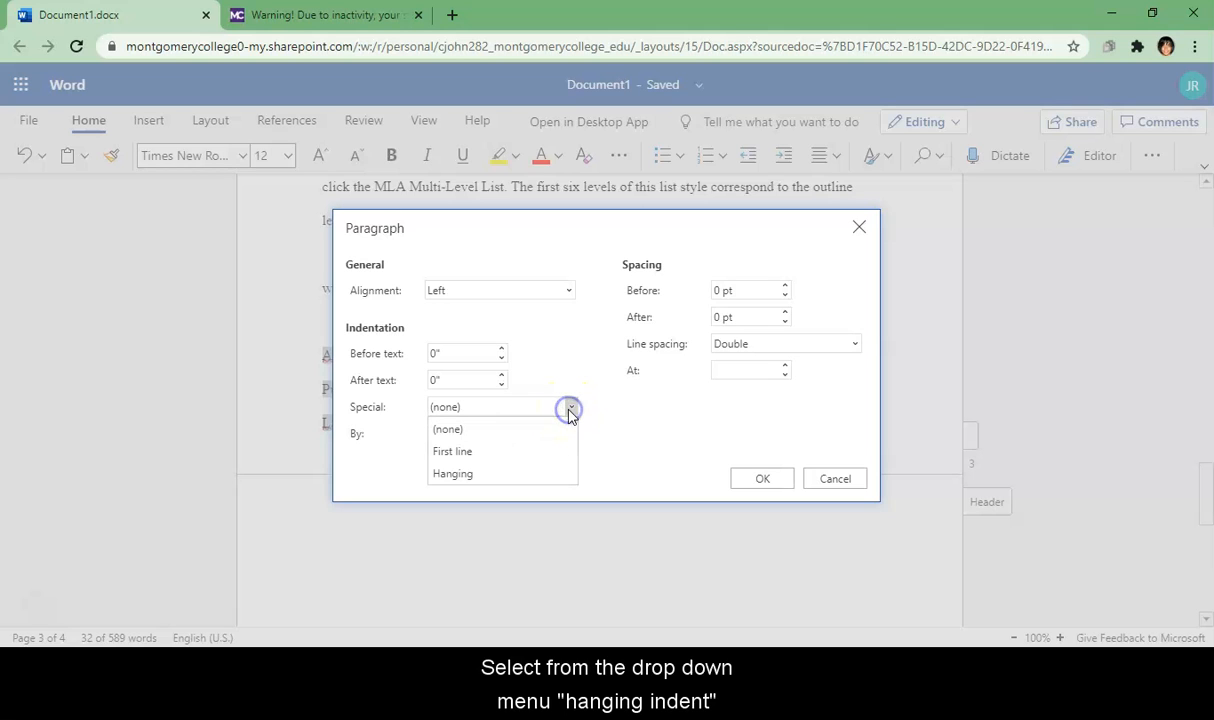
left_click(451, 473)
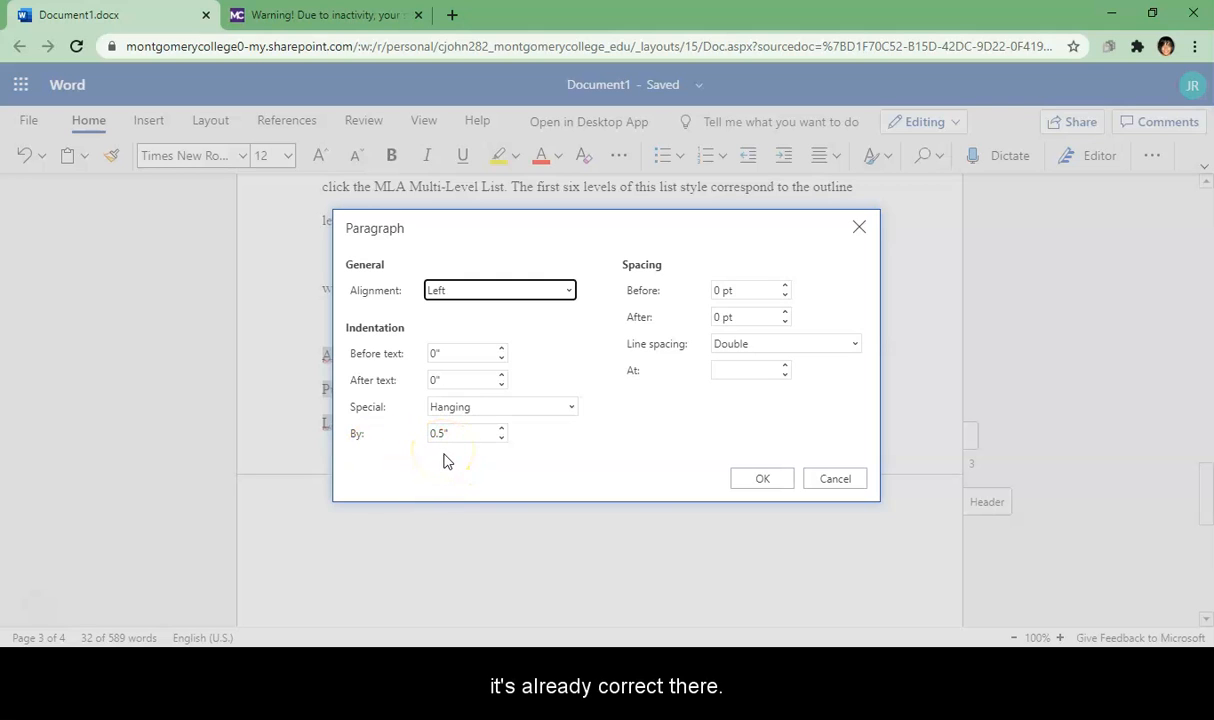
left_click(760, 479)
left_click(572, 460)
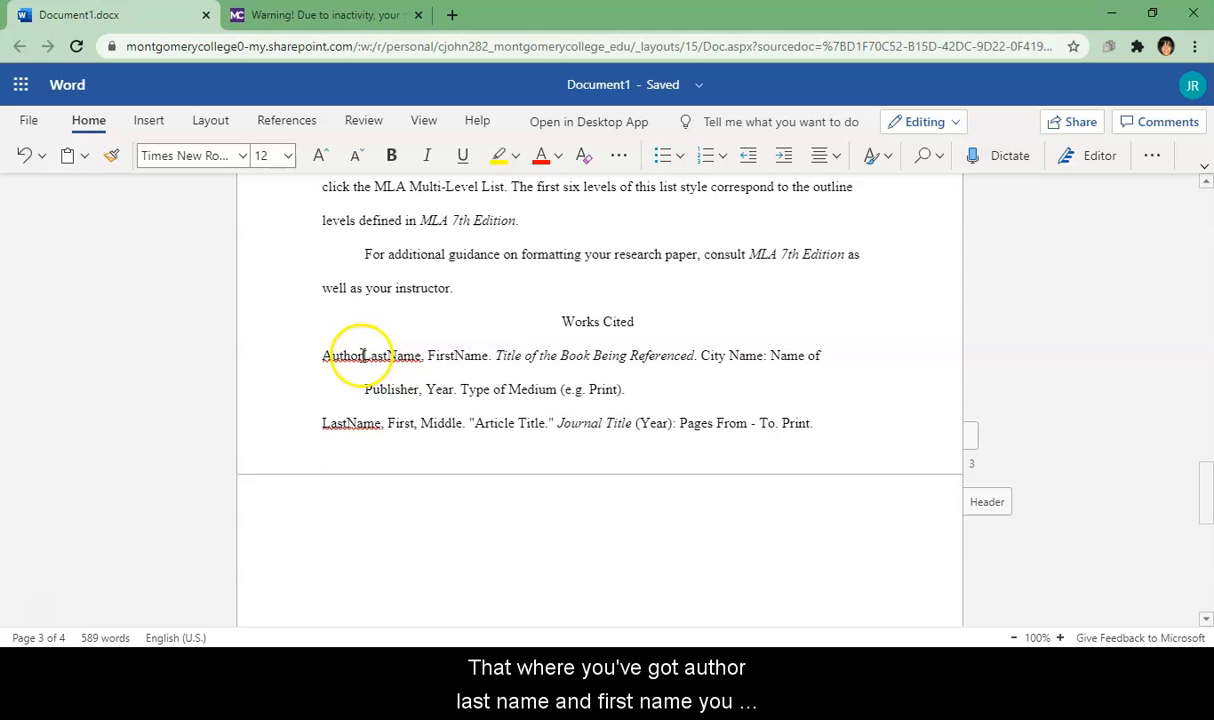
Step: Use spelling fixes to split AuthorLastName into Author LastName and the second entry's LastName into Last Name
right_click(366, 355)
left_click(368, 420)
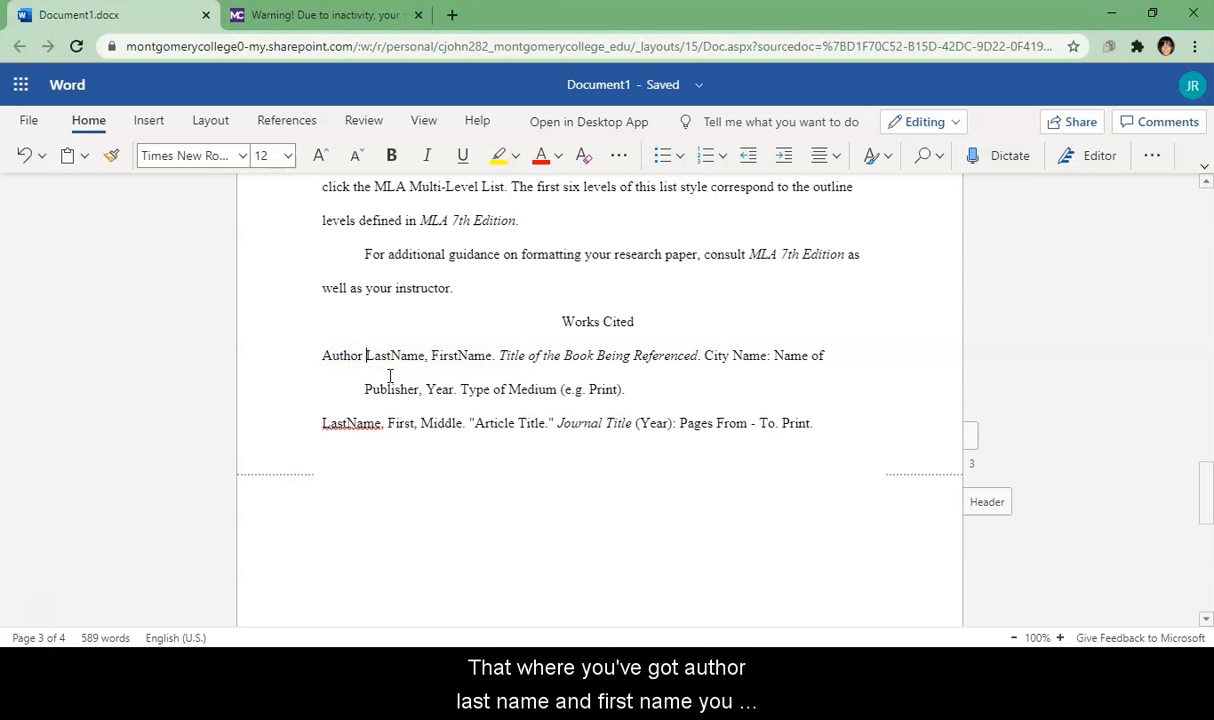
right_click(368, 422)
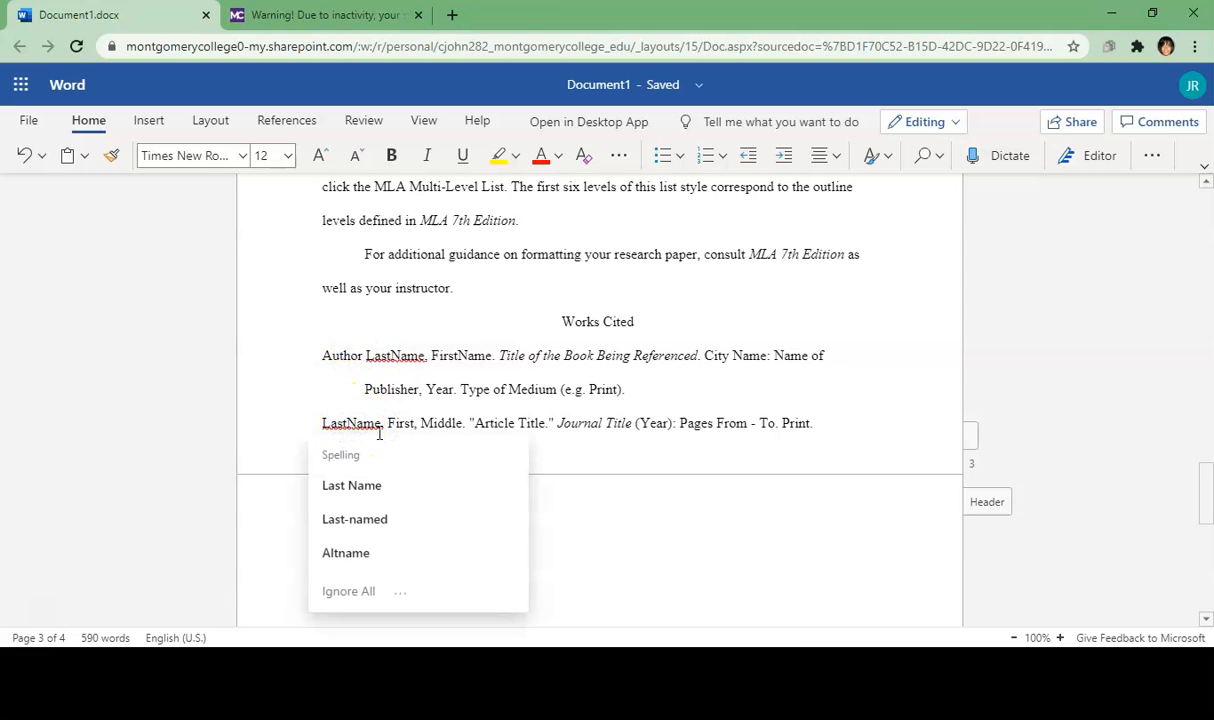
left_click(351, 485)
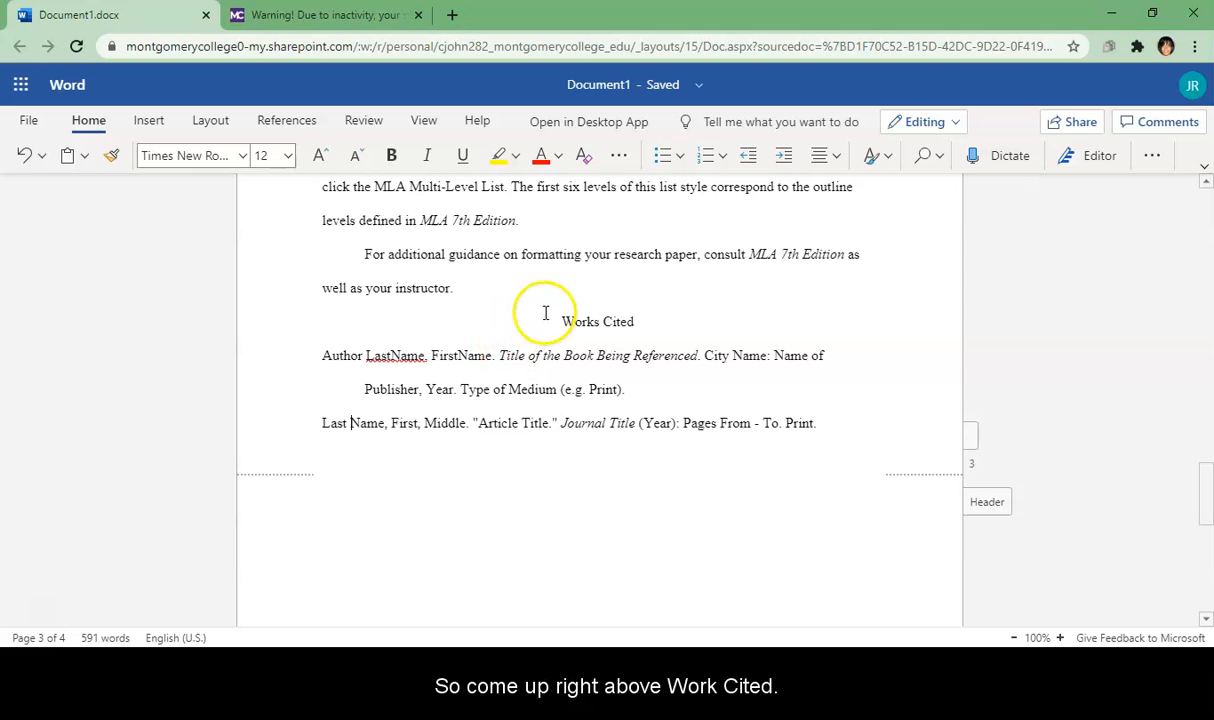
Step: Insert blank lines above the Works Cited heading to push it onto page 4
left_click(603, 301)
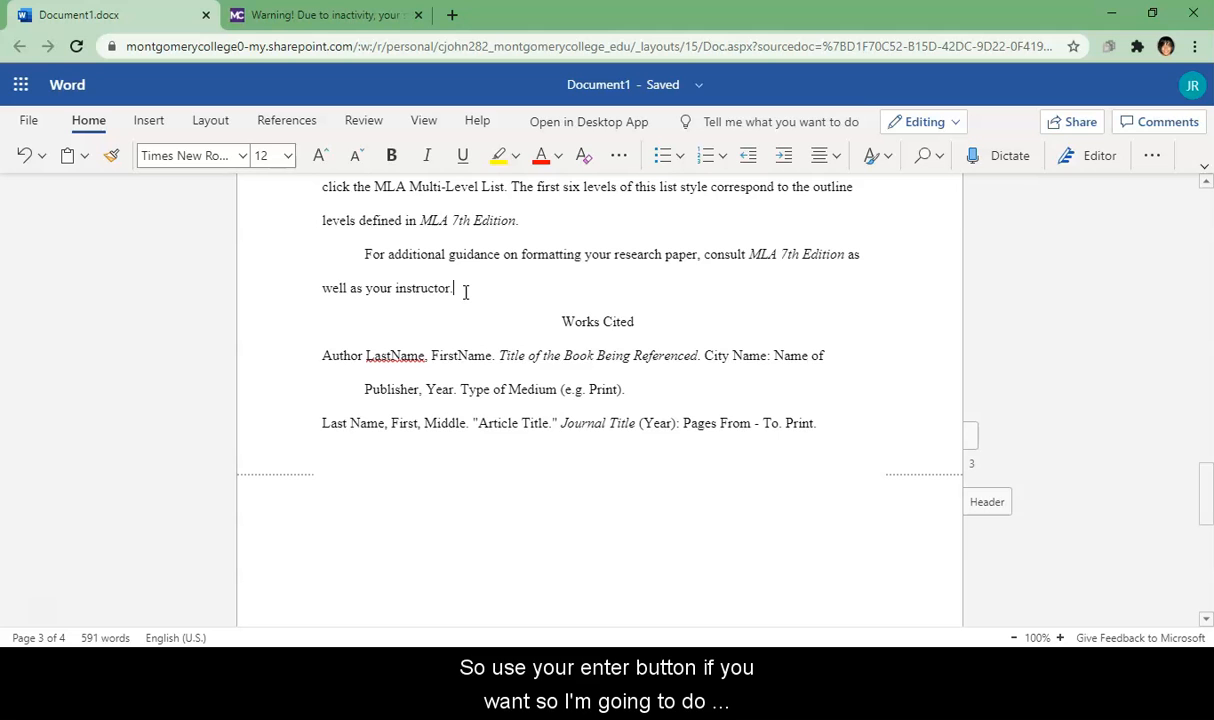
key("Return")
key("Return")
key("Return")
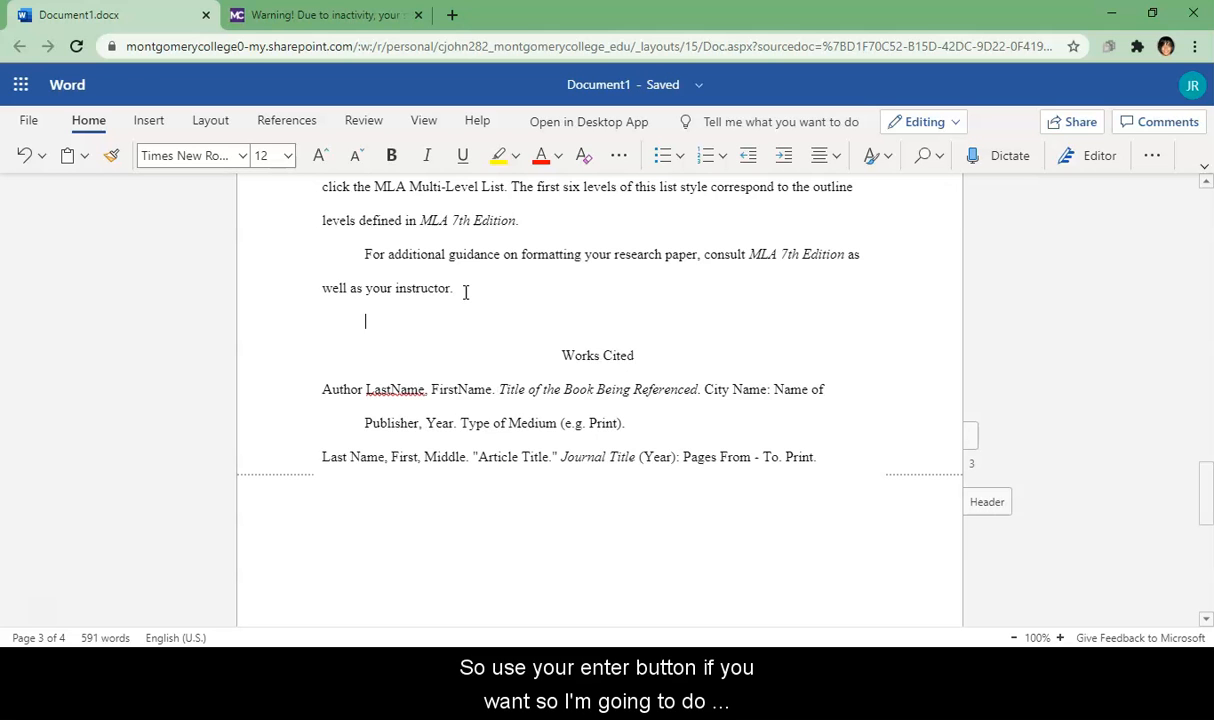
key("Return")
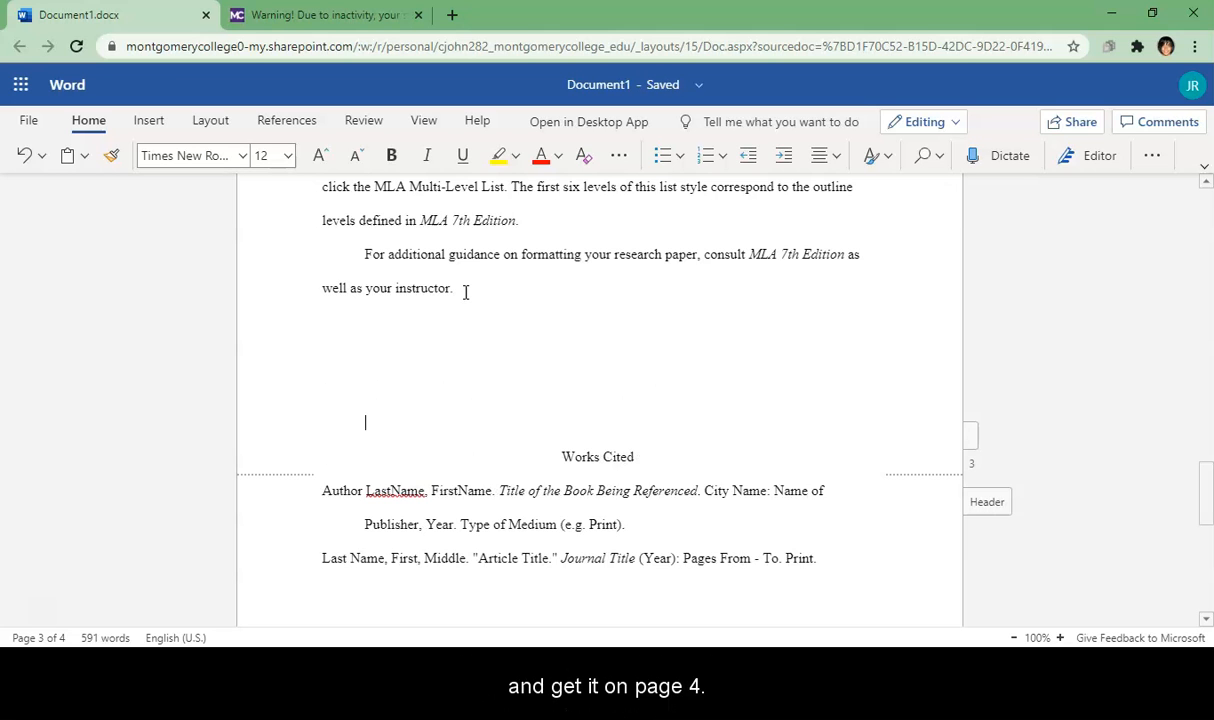
key("Return")
left_click(363, 381)
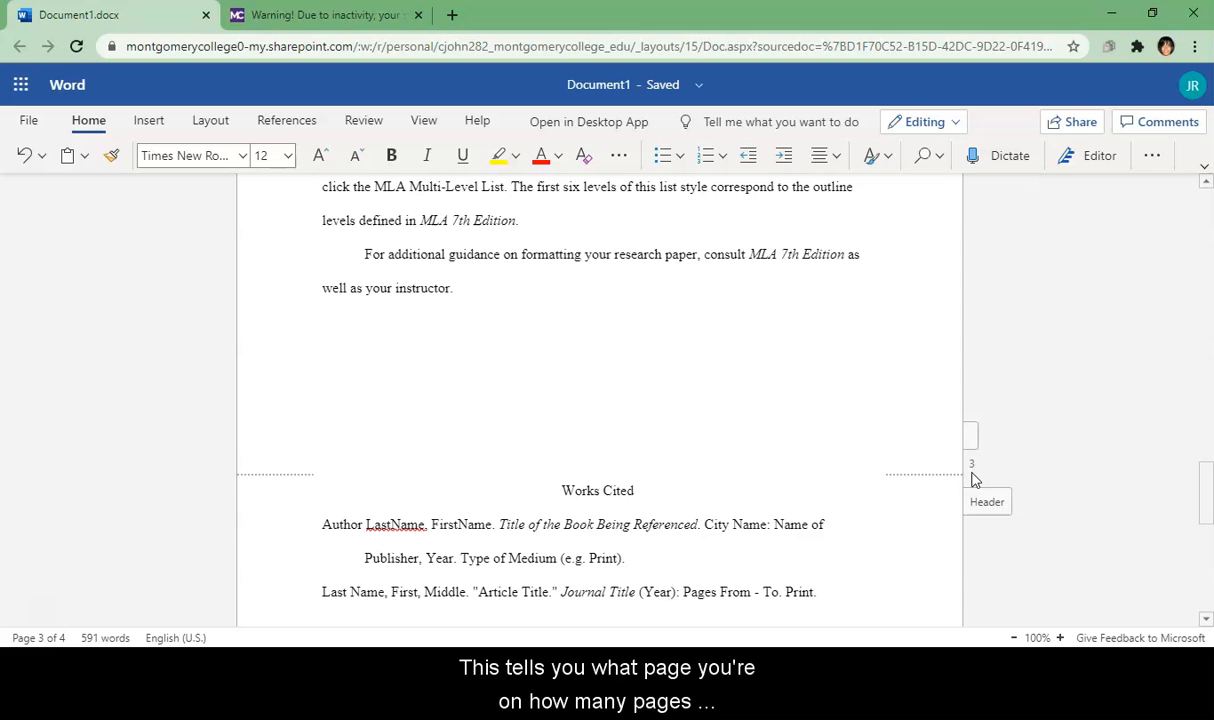
left_click(557, 490)
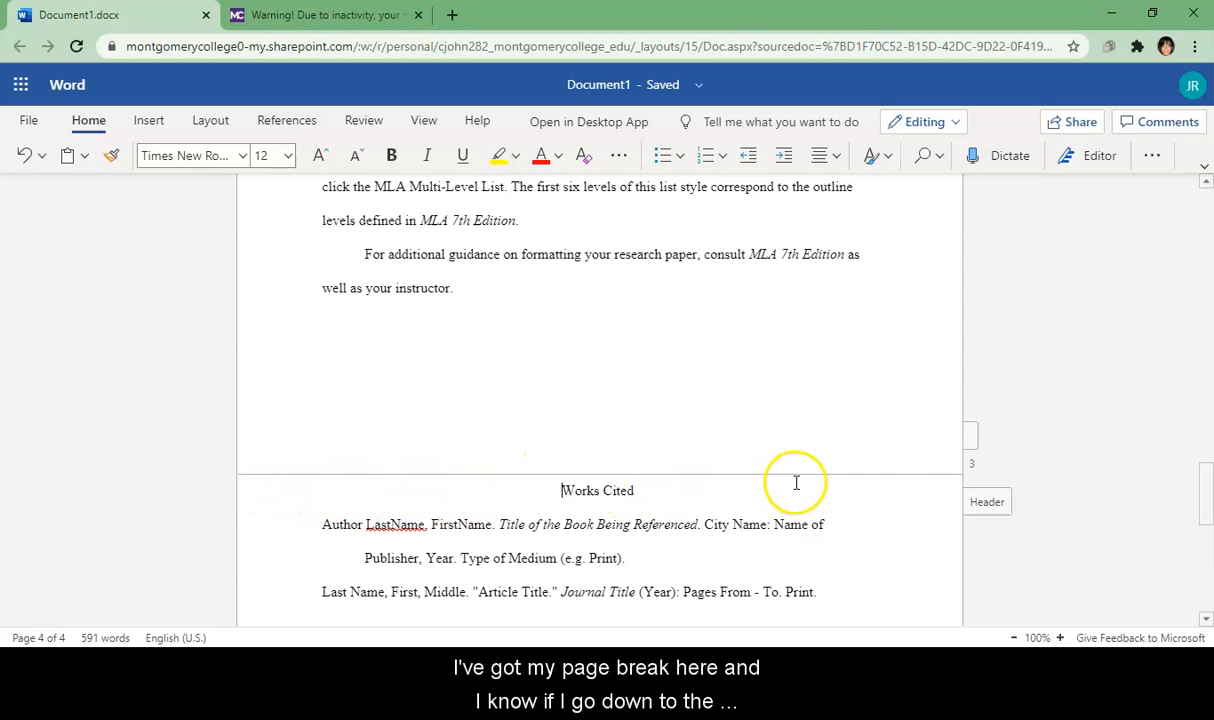
Step: Change LastName to Last Name in the first entry so it reads Author Last Name
left_click(893, 500)
mouse_move(1208, 490)
left_mouse_down()
mouse_move(1201, 590)
mouse_move(1207, 510)
left_mouse_up()
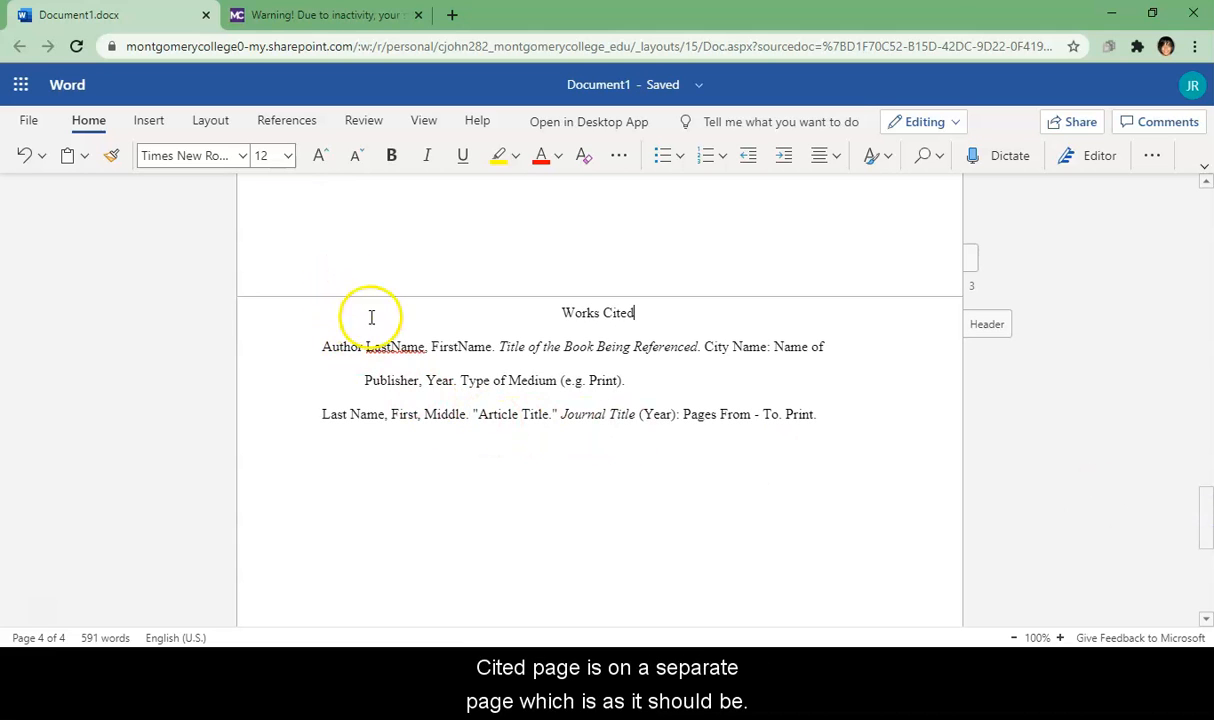
right_click(390, 346)
left_click(396, 409)
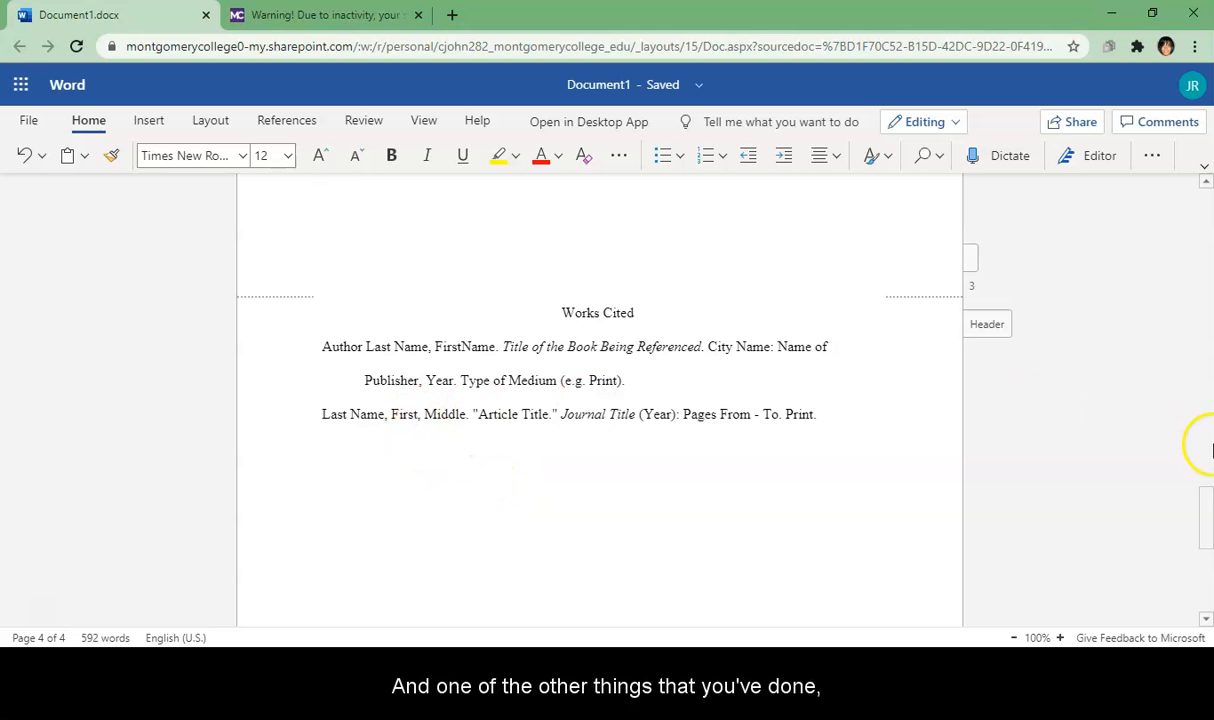
left_click_drag(1207, 507, 1169, 228)
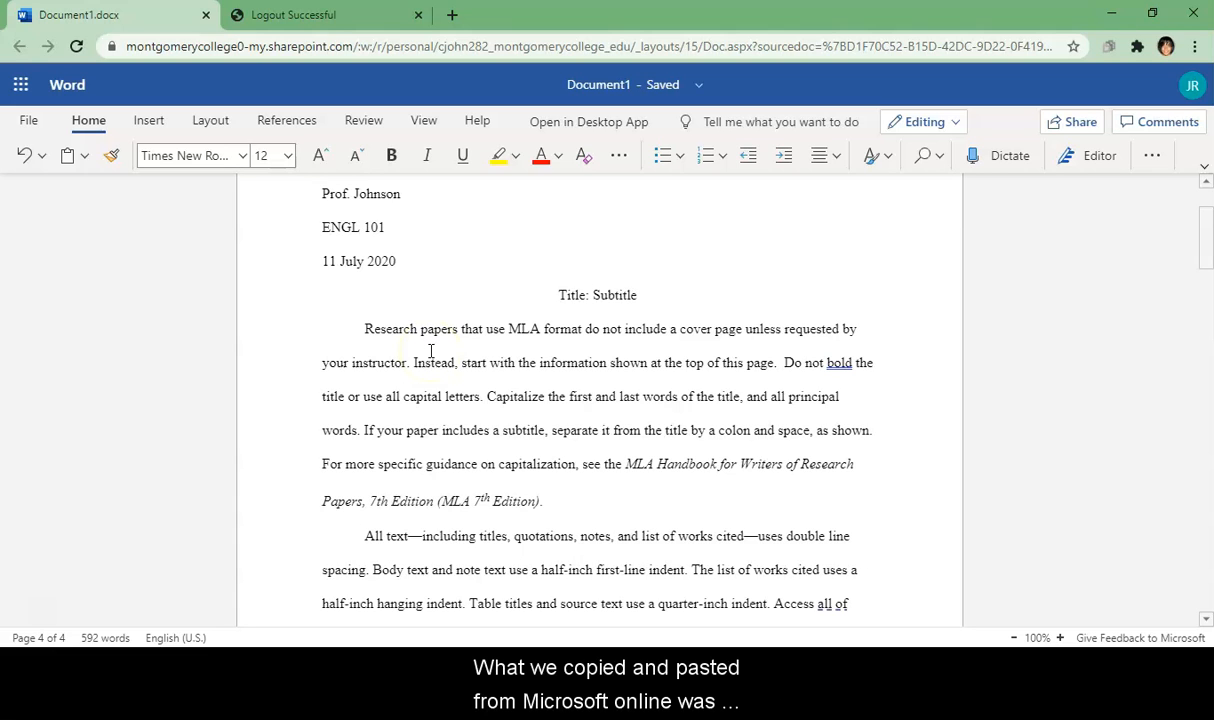
left_click(362, 332)
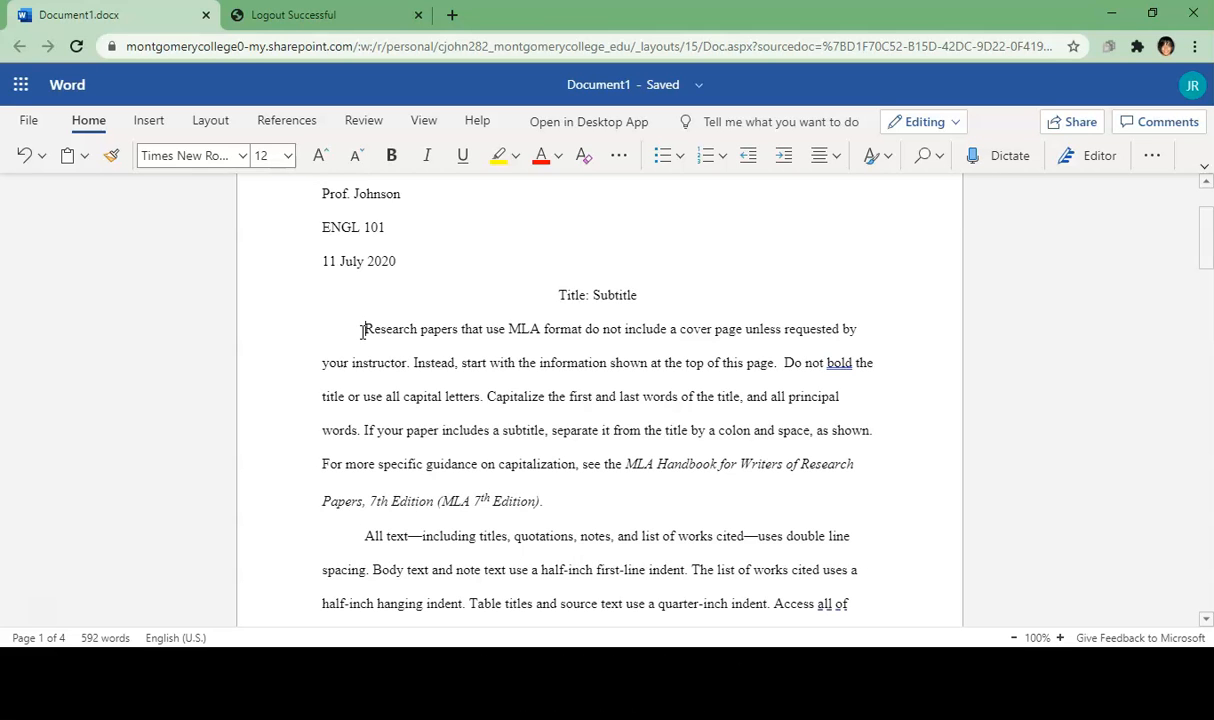
left_click_drag(1211, 225, 1210, 258)
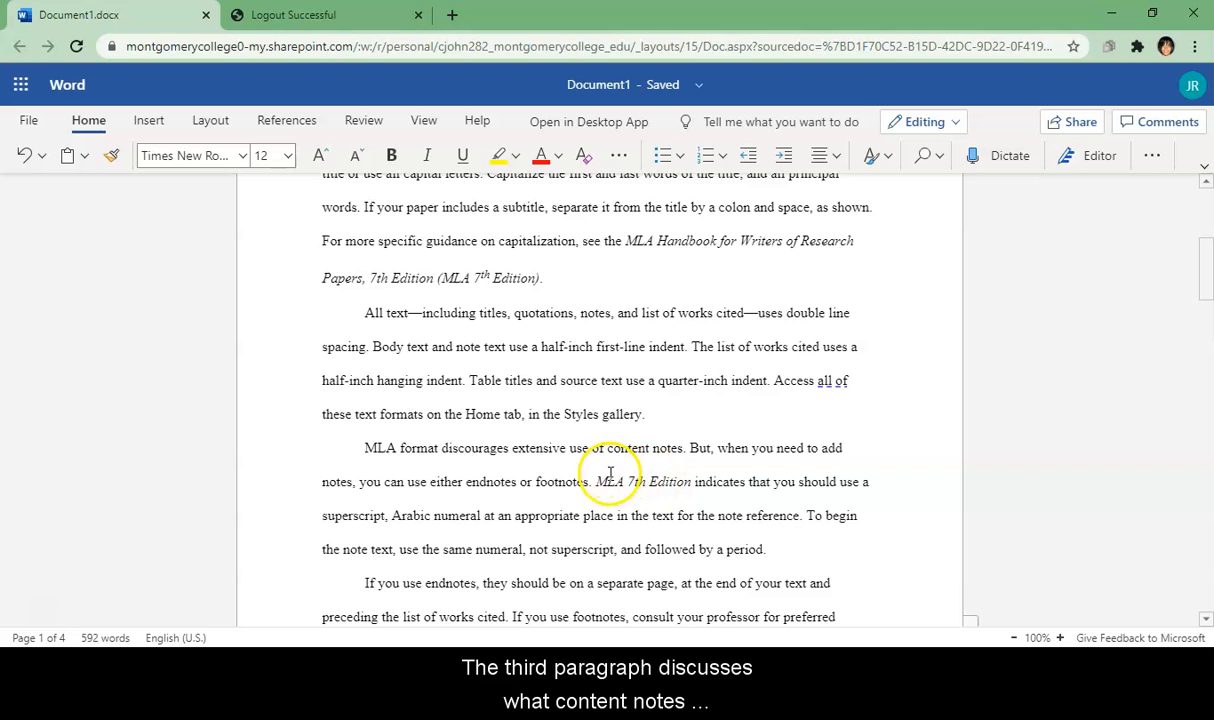
left_click_drag(1210, 270, 1208, 285)
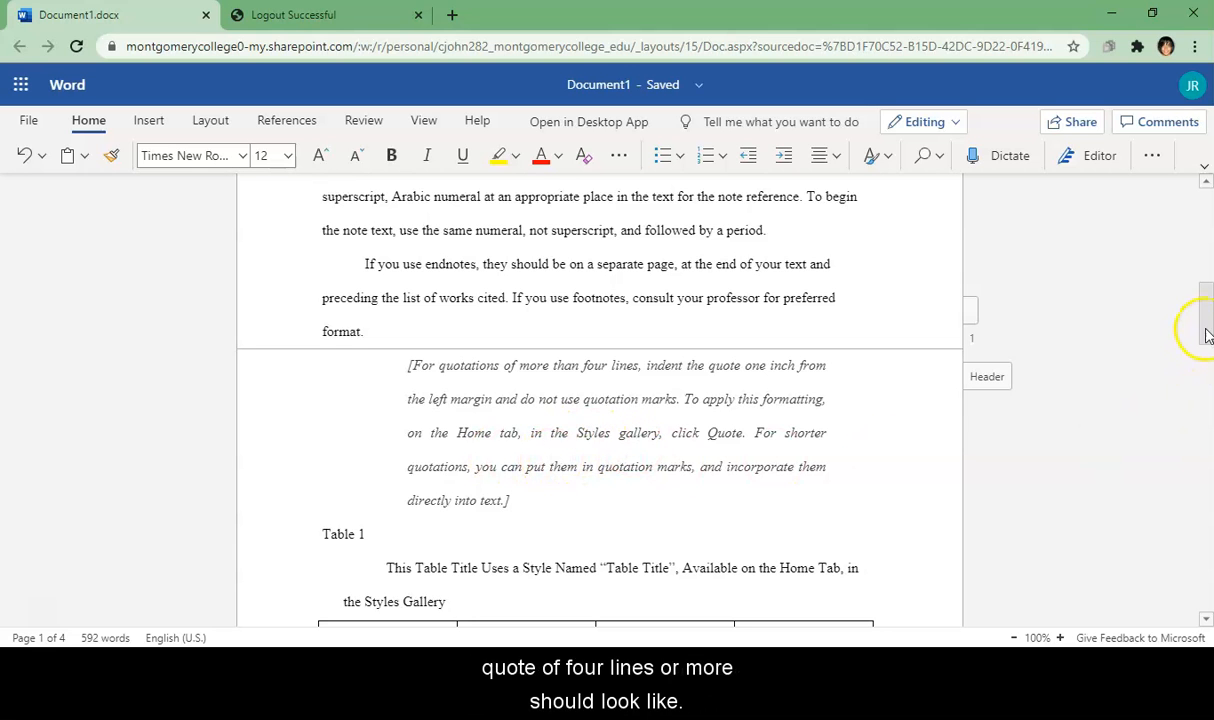
left_click_drag(1207, 327, 1207, 356)
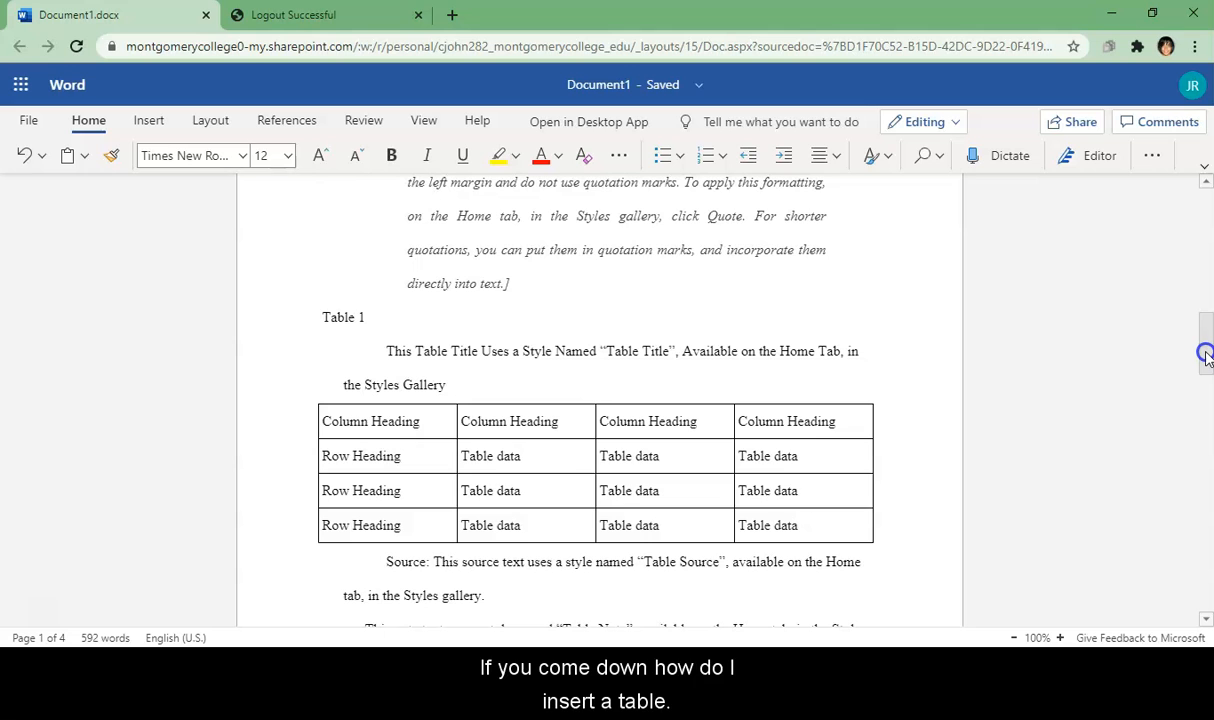
left_click_drag(1207, 355, 1208, 446)
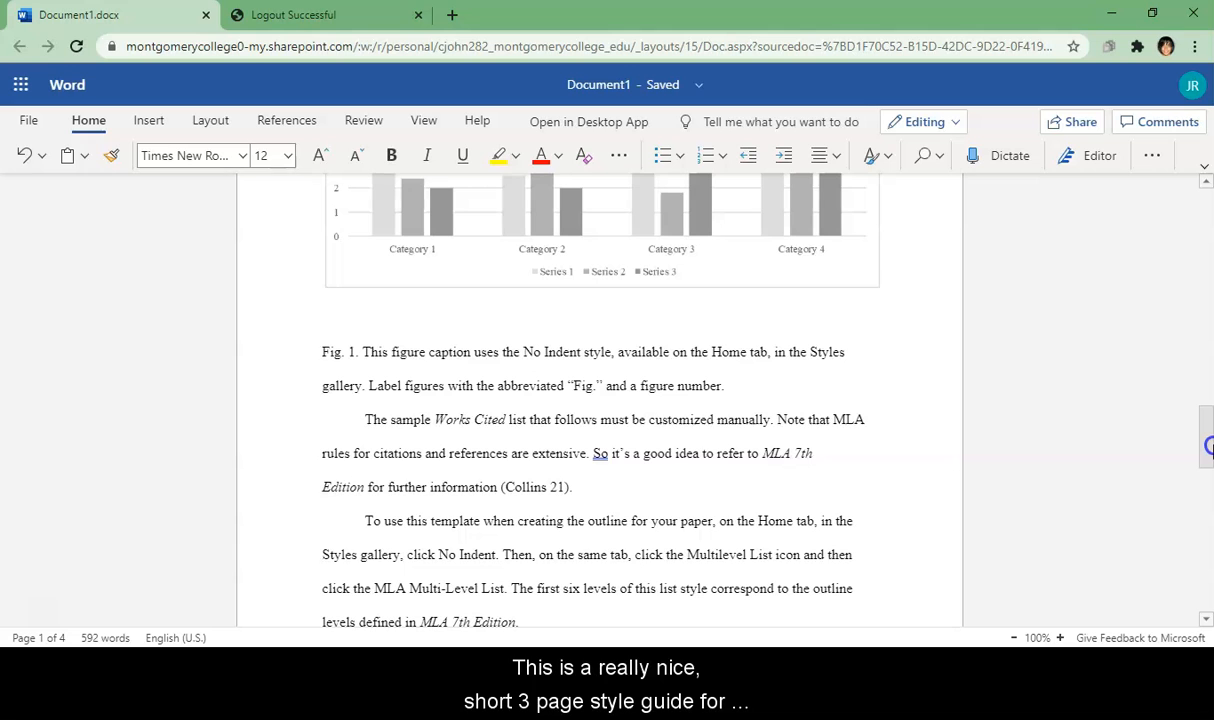
left_click_drag(1208, 446, 1208, 222)
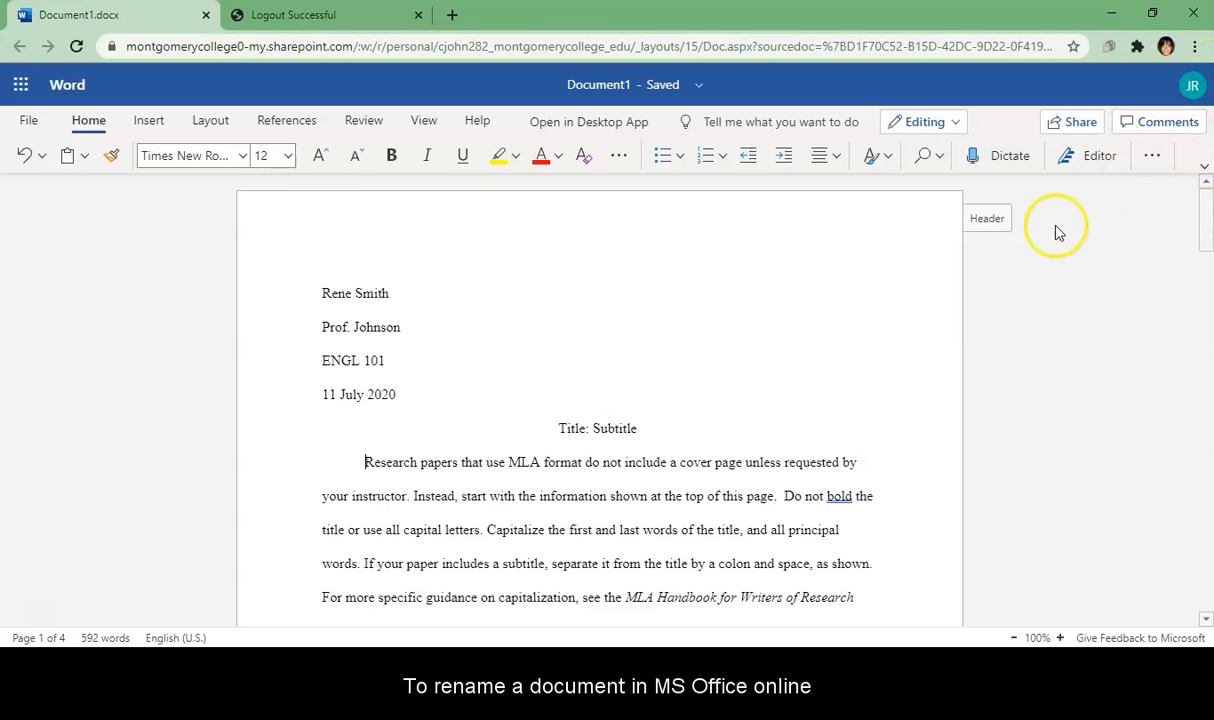
Step: Replace the file name with the student's surname and first name followed by '_MLA Template'
left_click(614, 90)
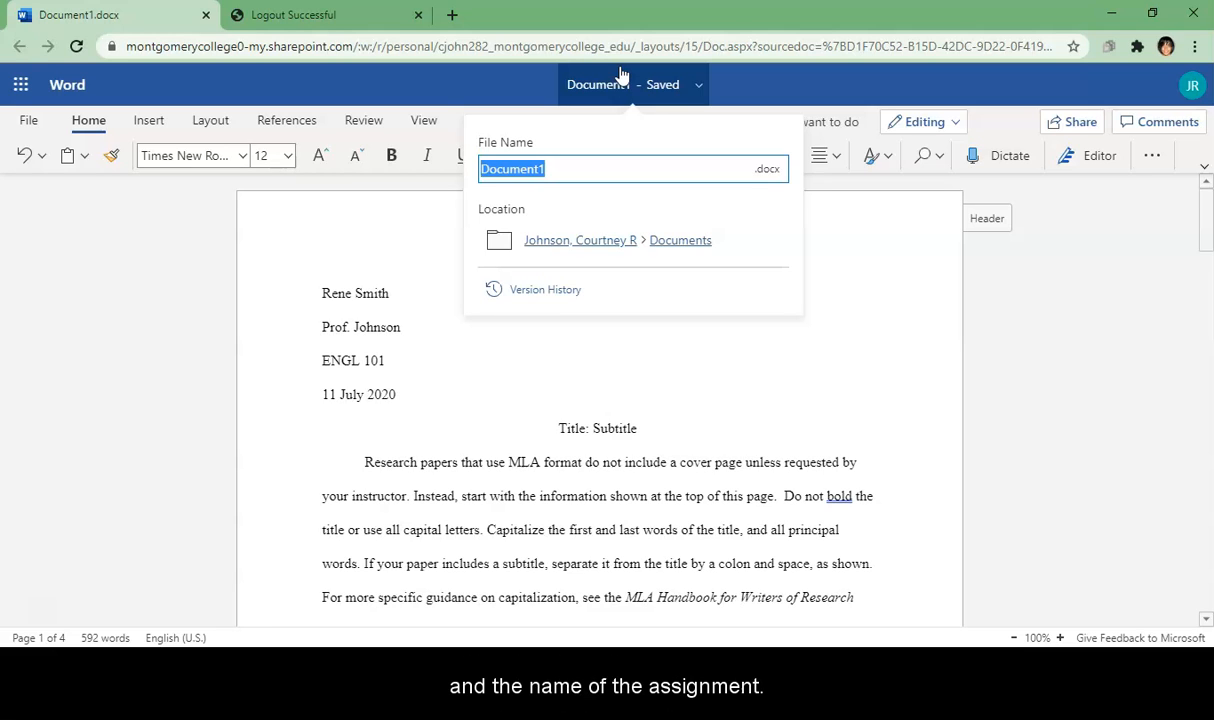
key("BackSpace")
key("BackSpace")
key("BackSpace")
key("BackSpace")
key("BackSpace")
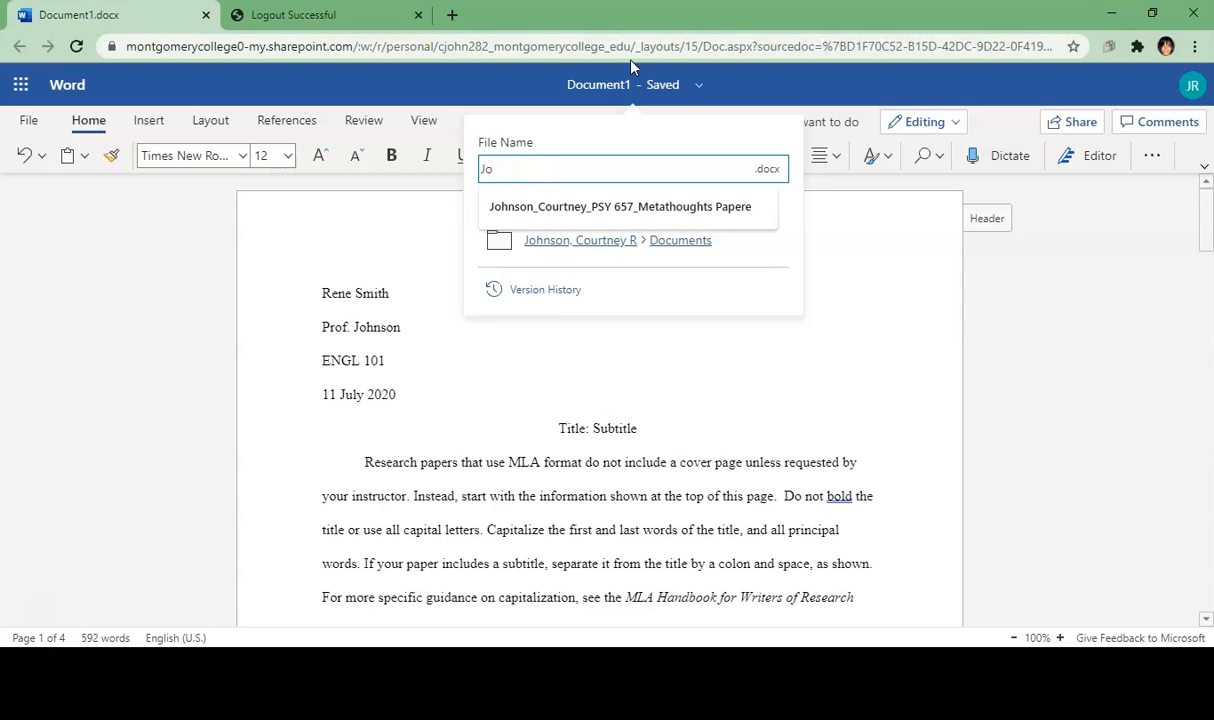
key("BackSpace")
key("BackSpace")
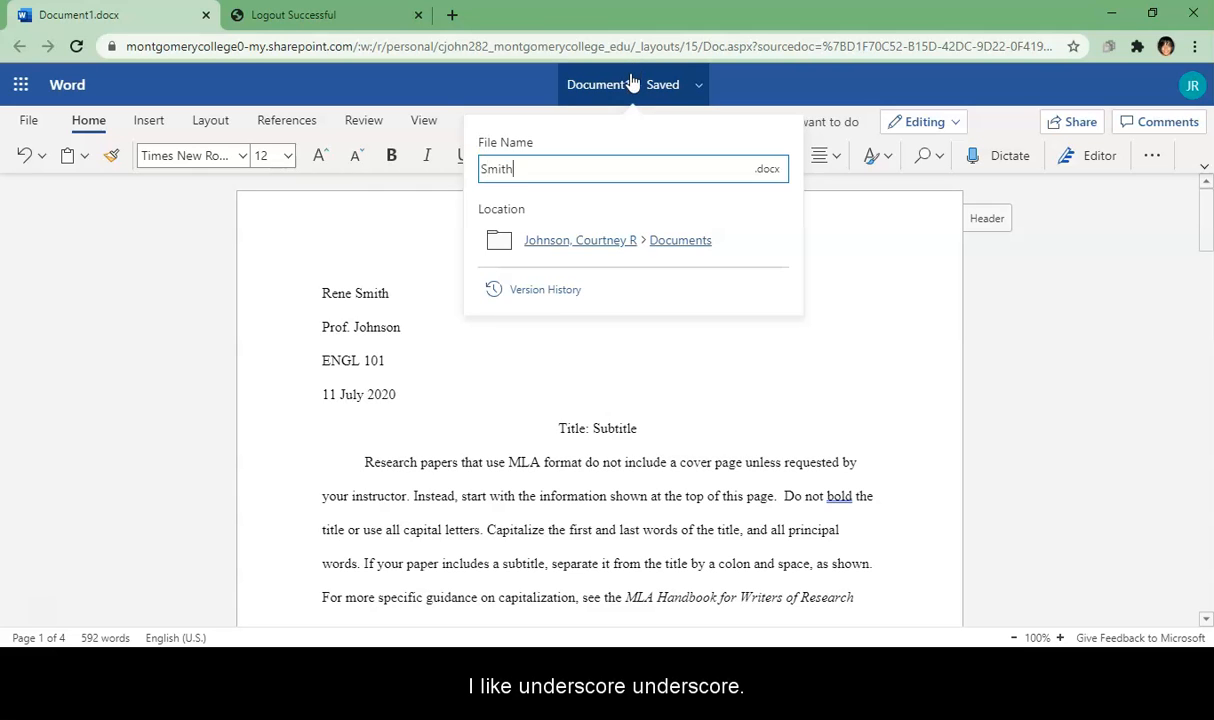
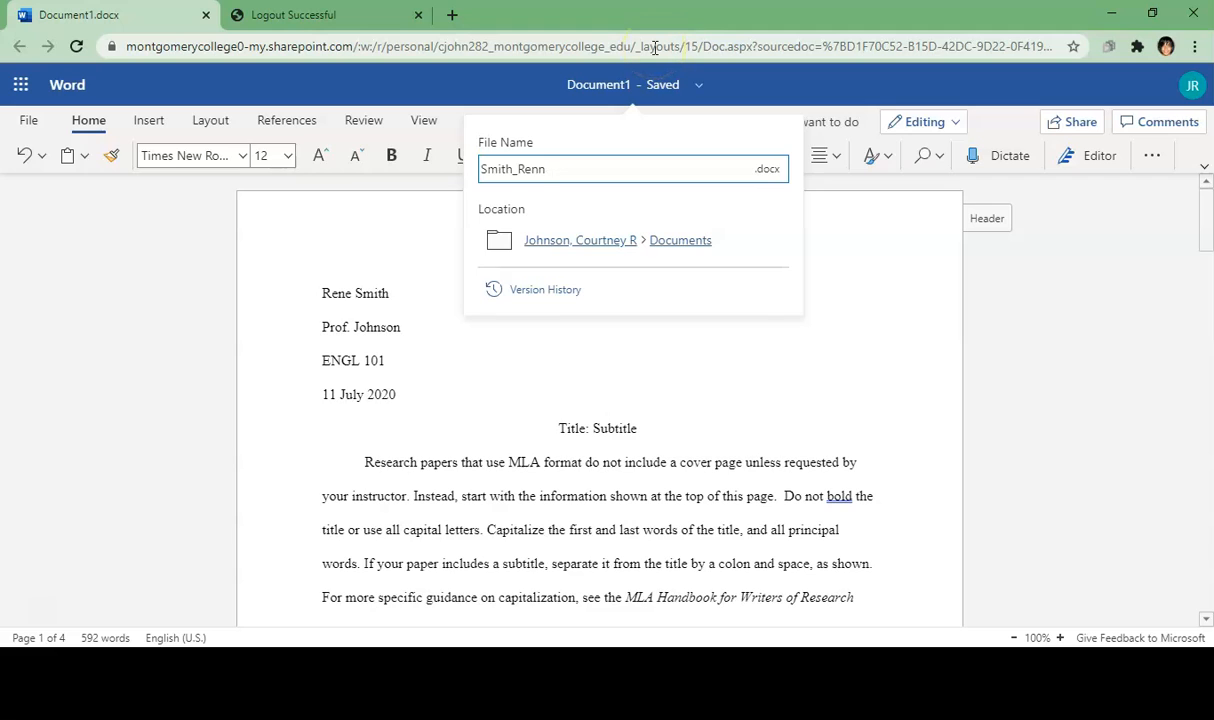
key("BackSpace")
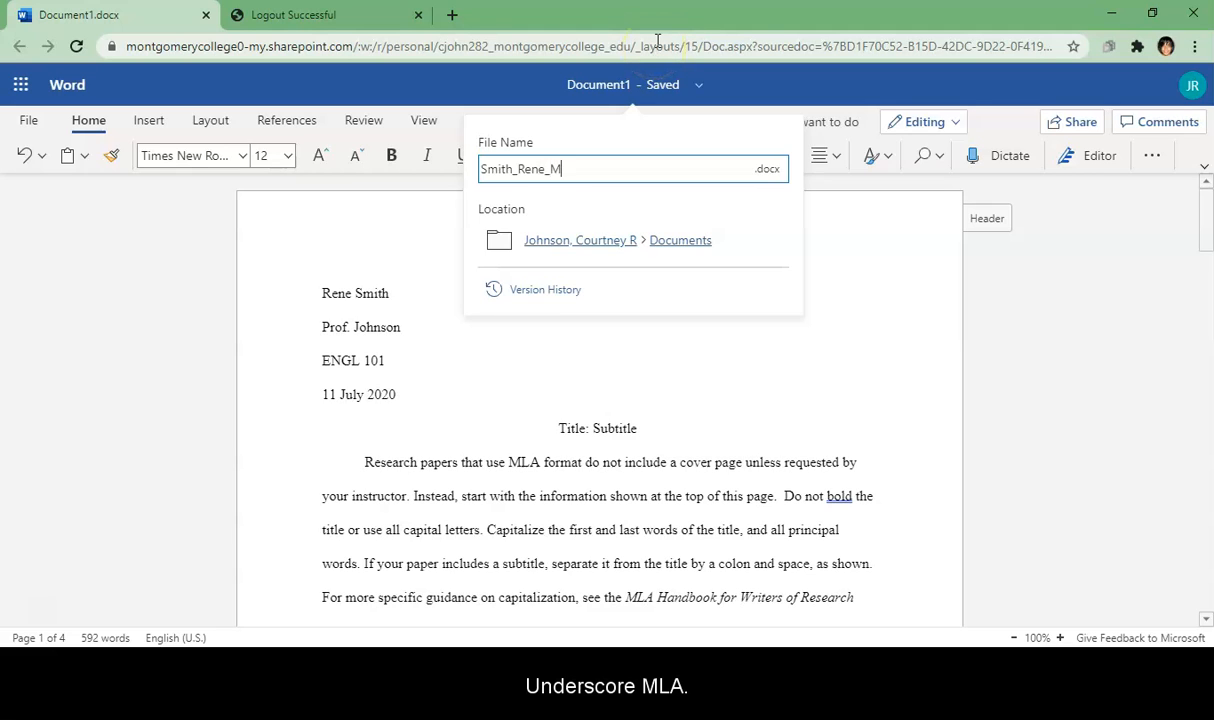
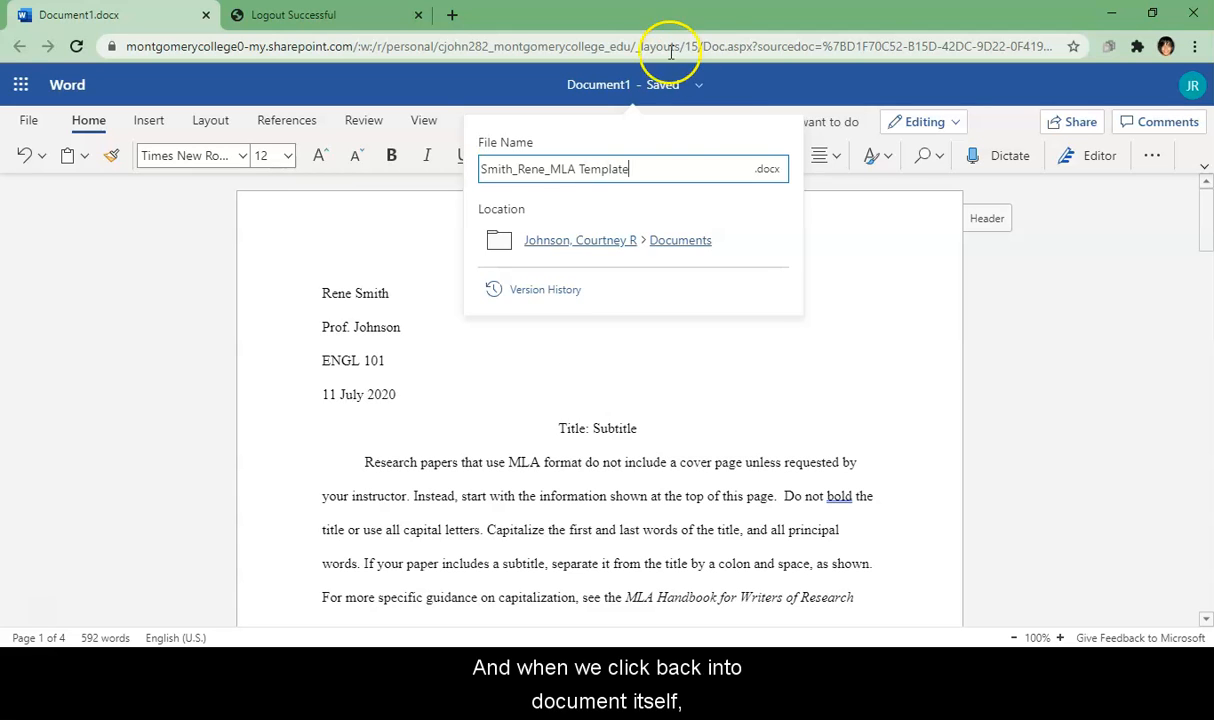
Step: Confirm the new name, then open the ENGL 101_SS II course's Writing Assignments page
left_click(817, 399)
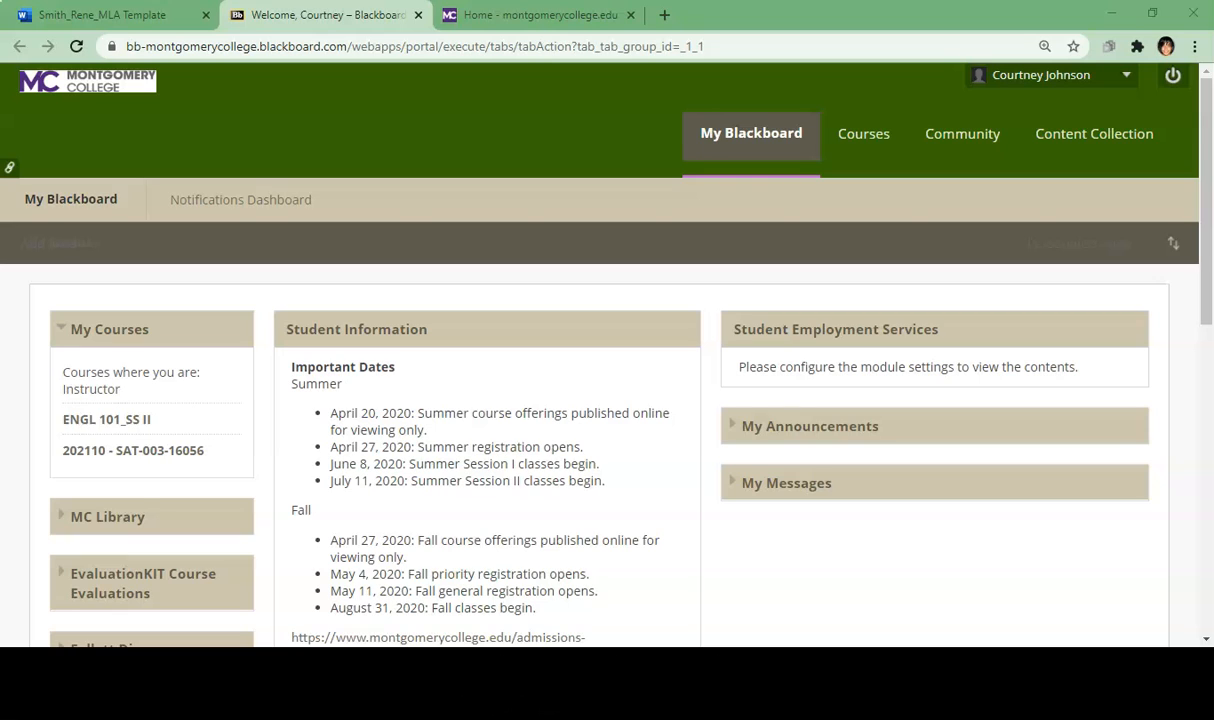
left_click(98, 424)
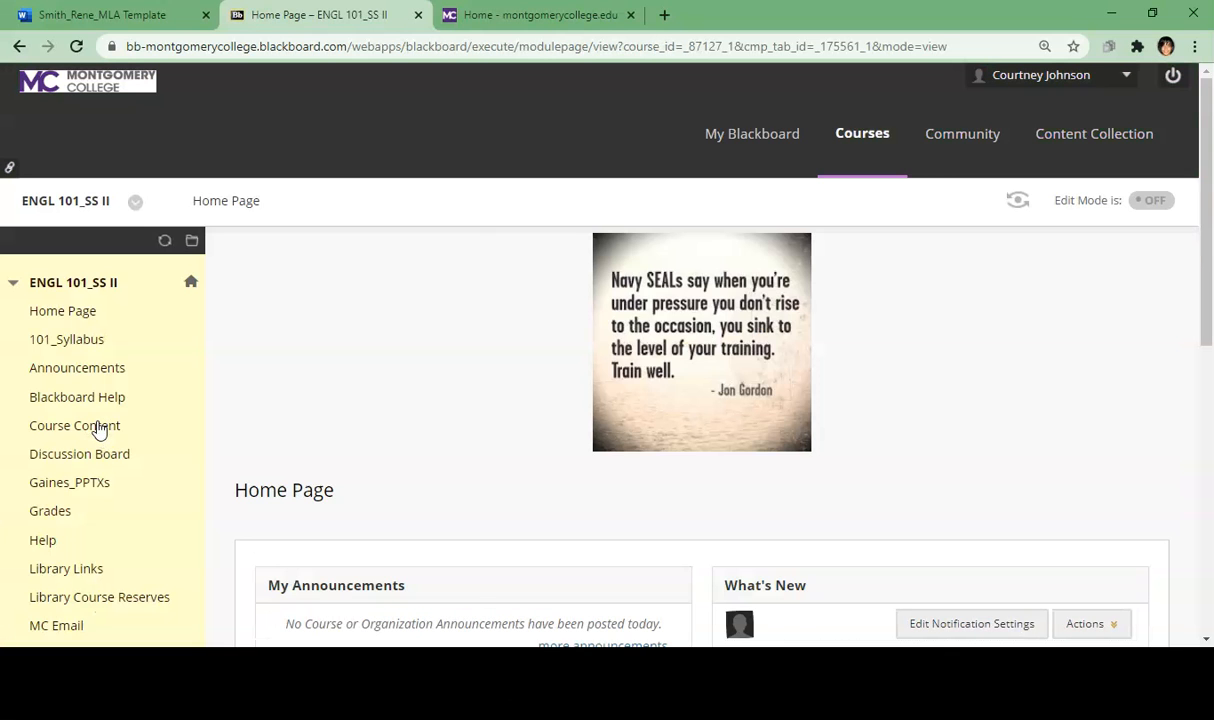
left_click_drag(1208, 200, 1205, 244)
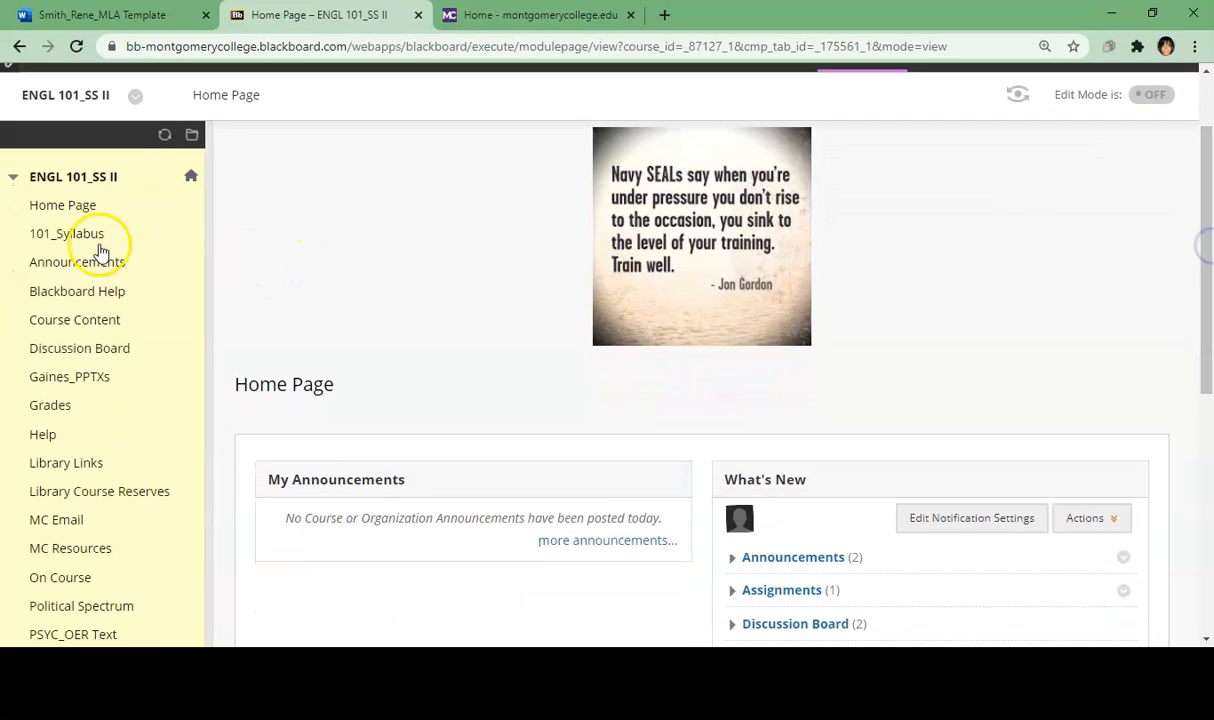
left_click_drag(1210, 245, 1210, 357)
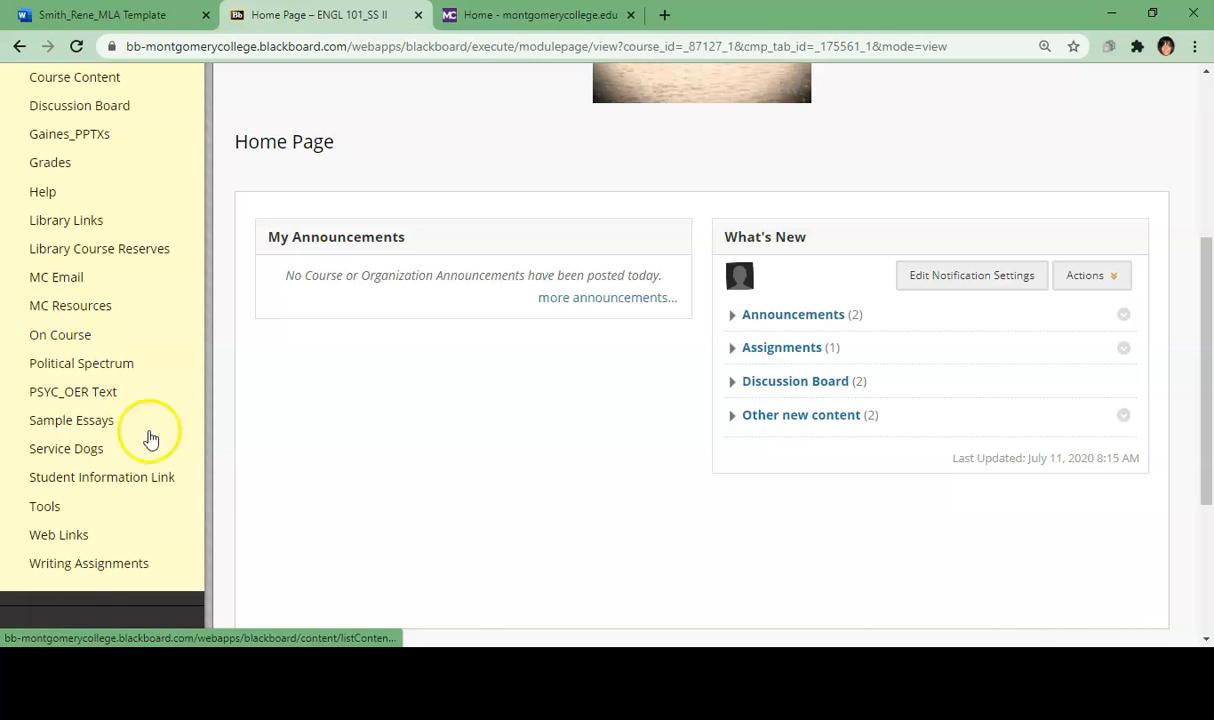
left_click(135, 566)
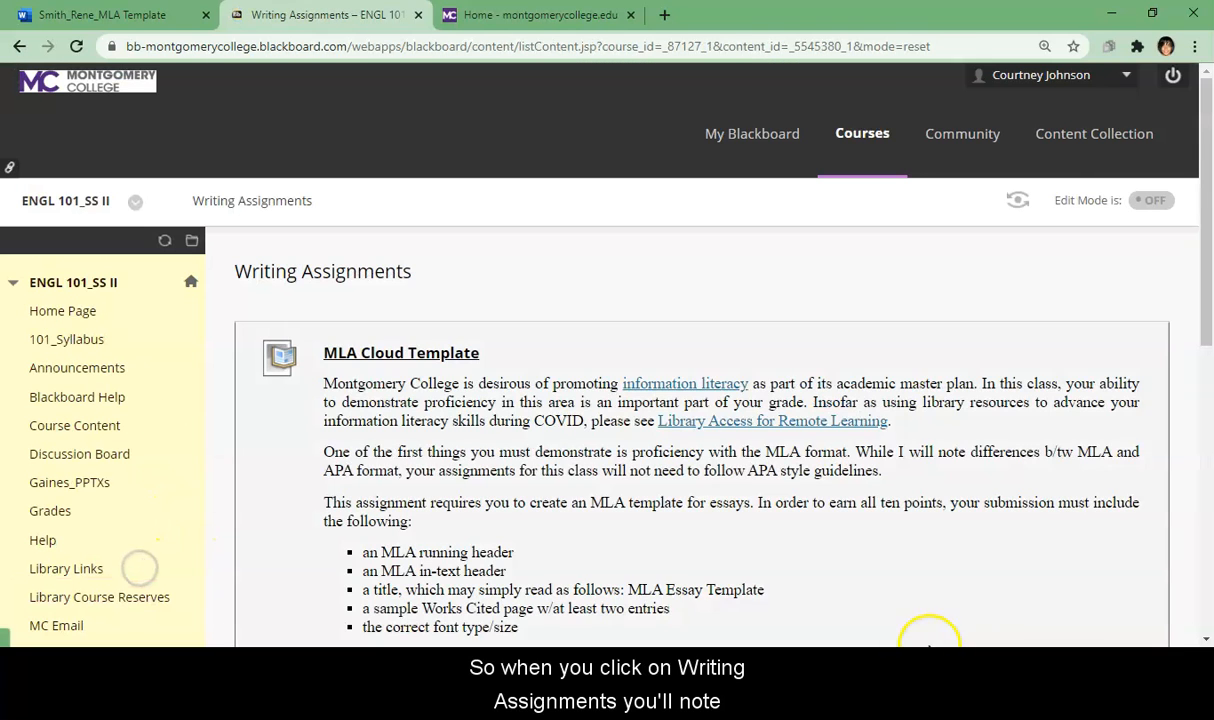
Step: Scroll through the MLA Cloud Template assignment description and requirements
left_click_drag(1207, 240, 1208, 293)
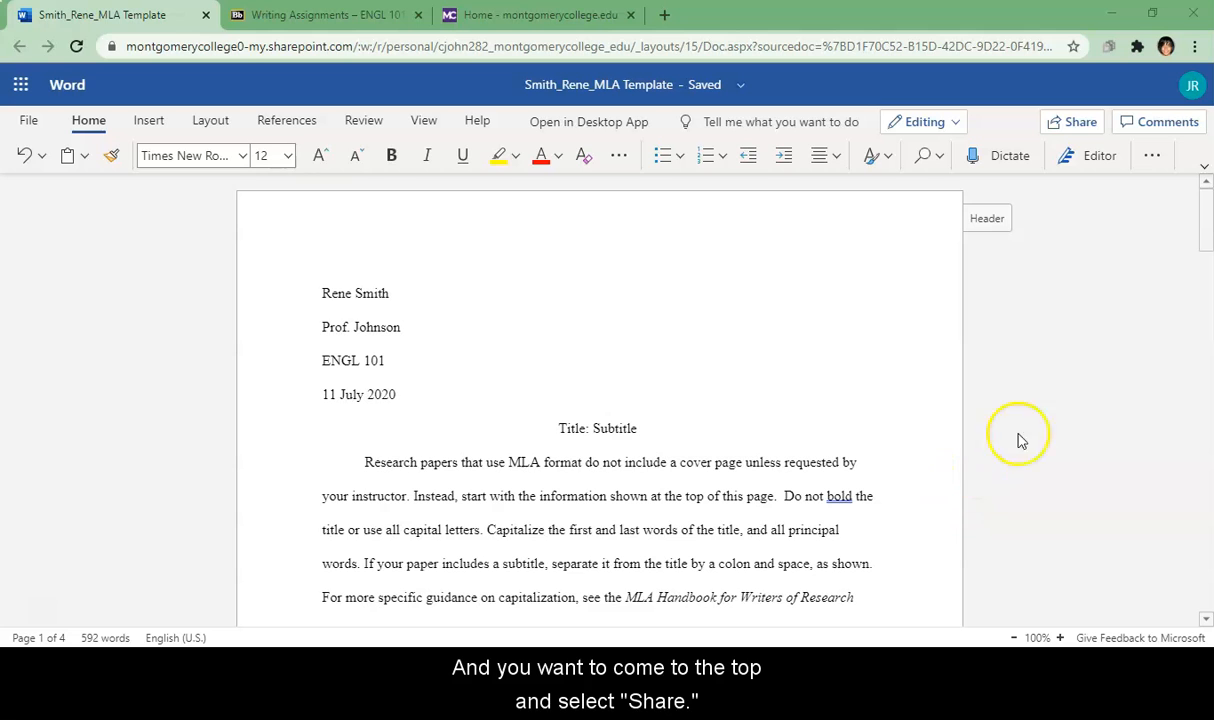
Step: Verify the sharing link is set to 'Anyone with the link can edit' and copy it
left_click(1070, 128)
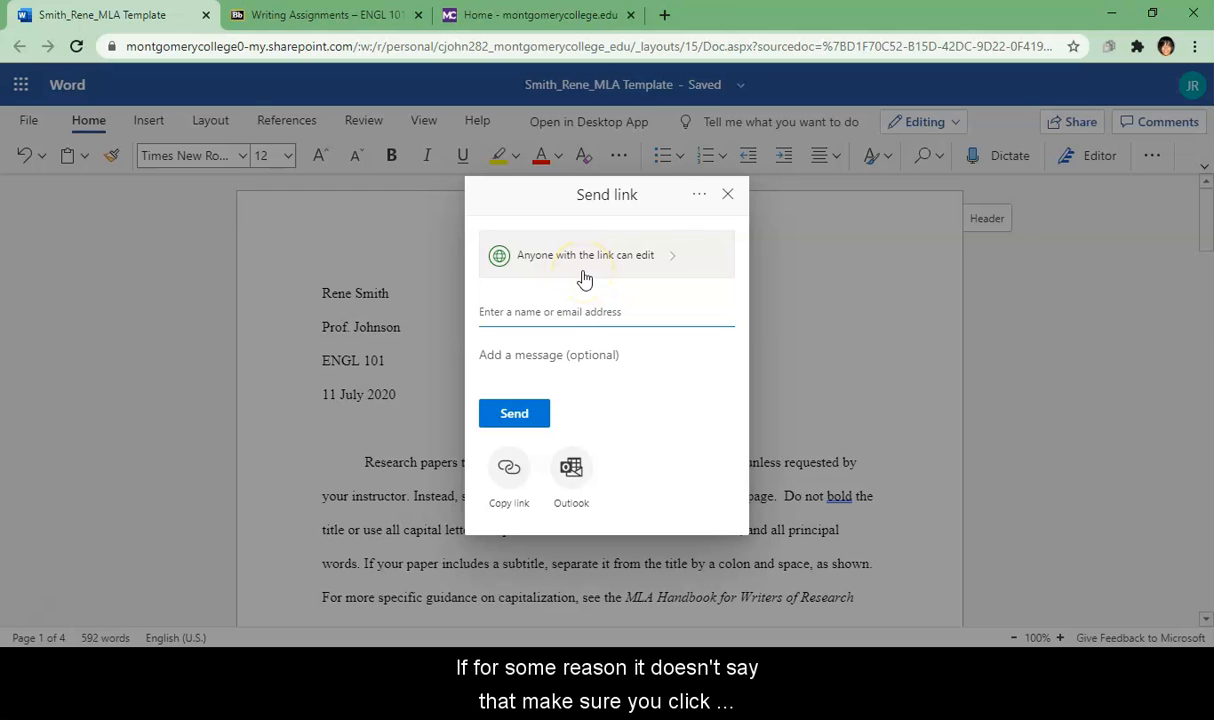
left_click(662, 262)
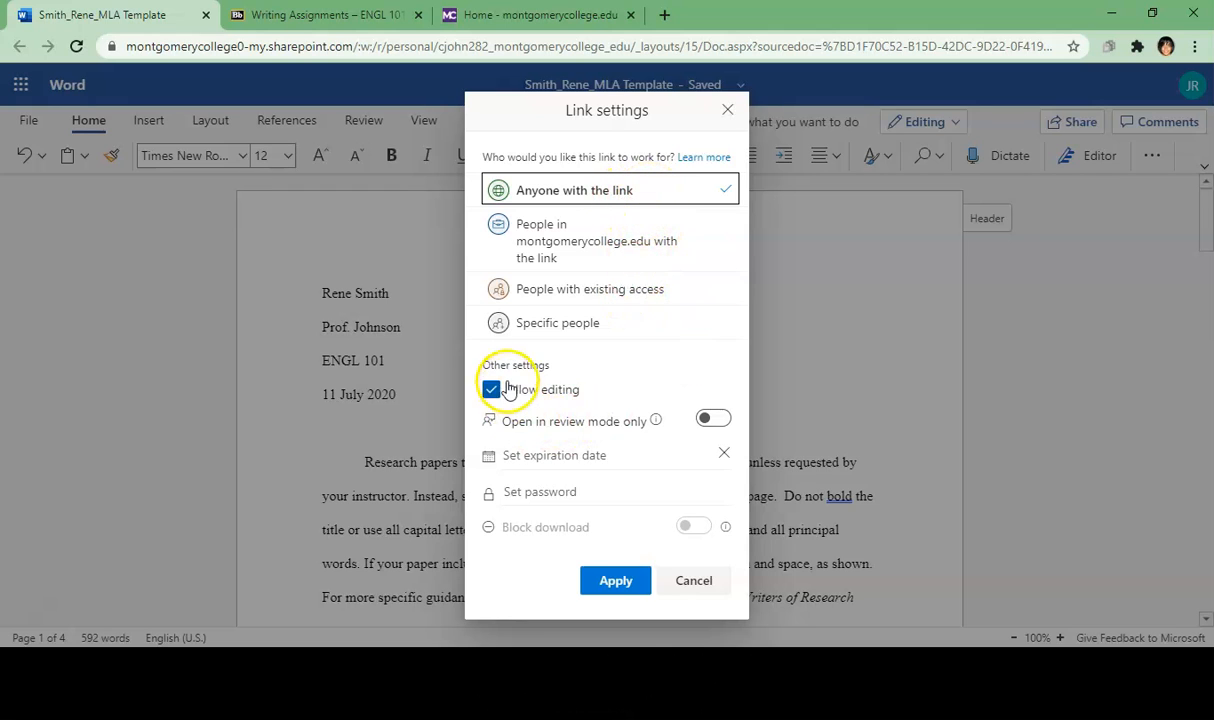
left_click(699, 584)
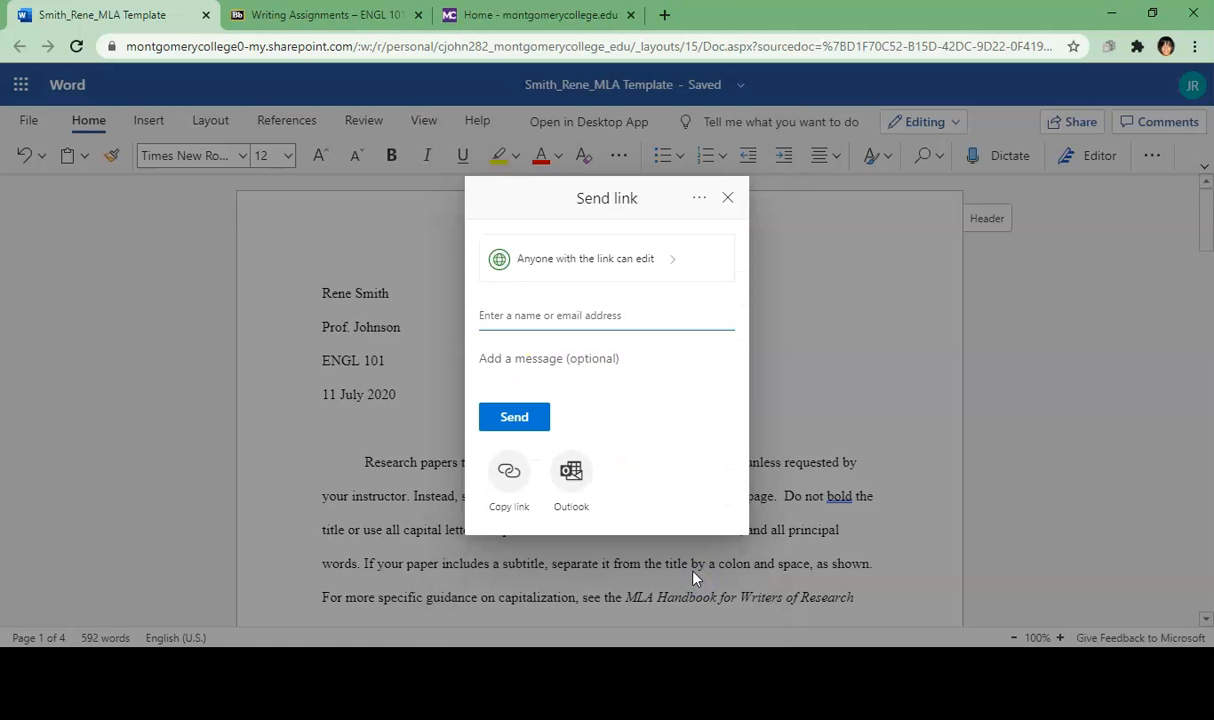
left_click(515, 488)
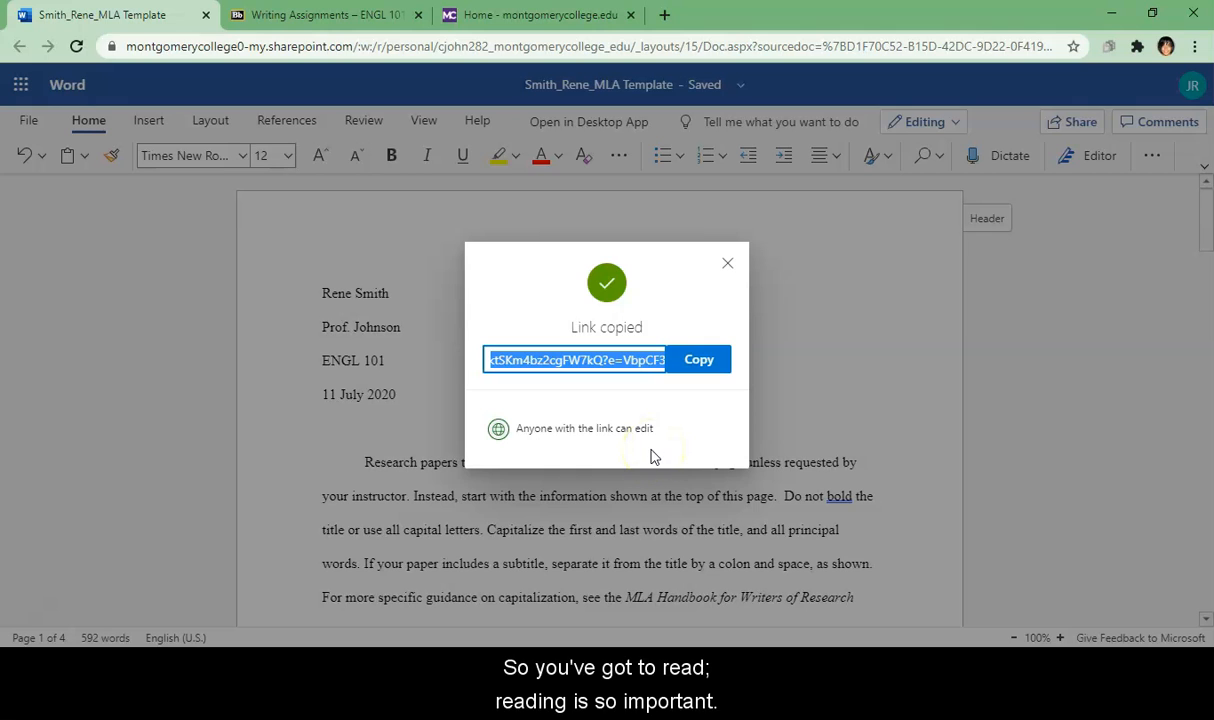
Step: Recopy the link, open the MLA Cloud Template assignment and scroll to Assignment Submission
left_click(700, 362)
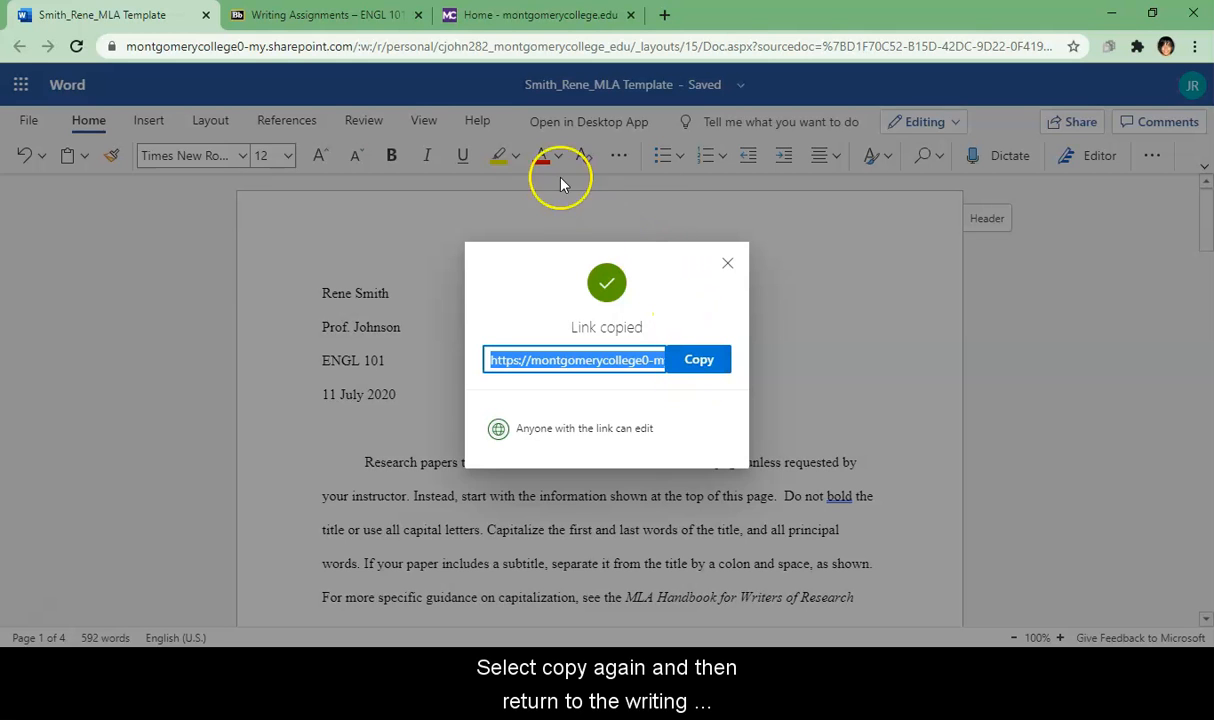
left_click(370, 20)
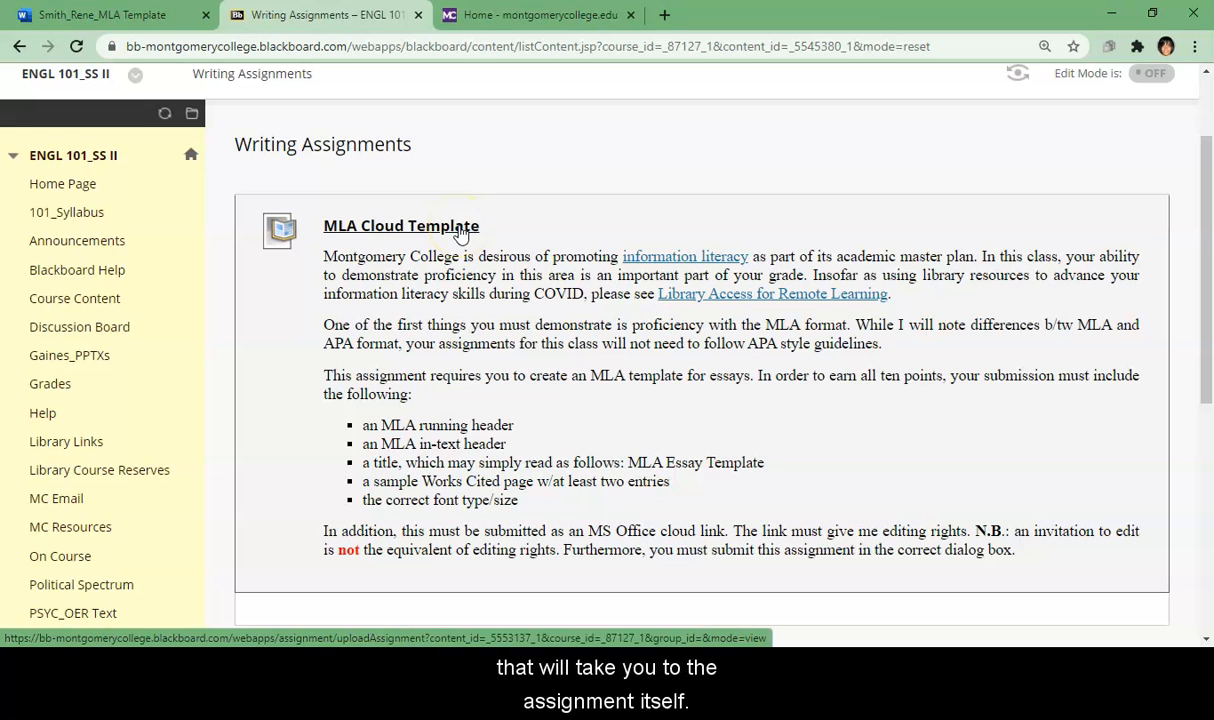
left_click(460, 228)
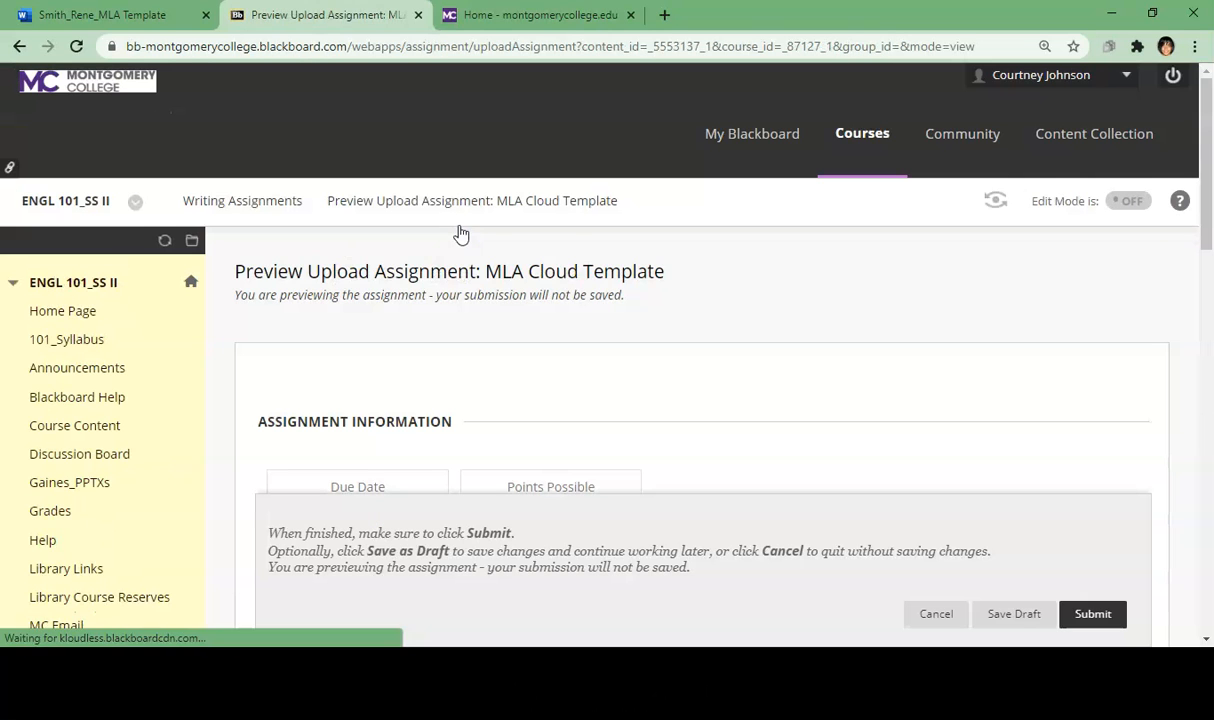
left_click_drag(1208, 195, 1208, 262)
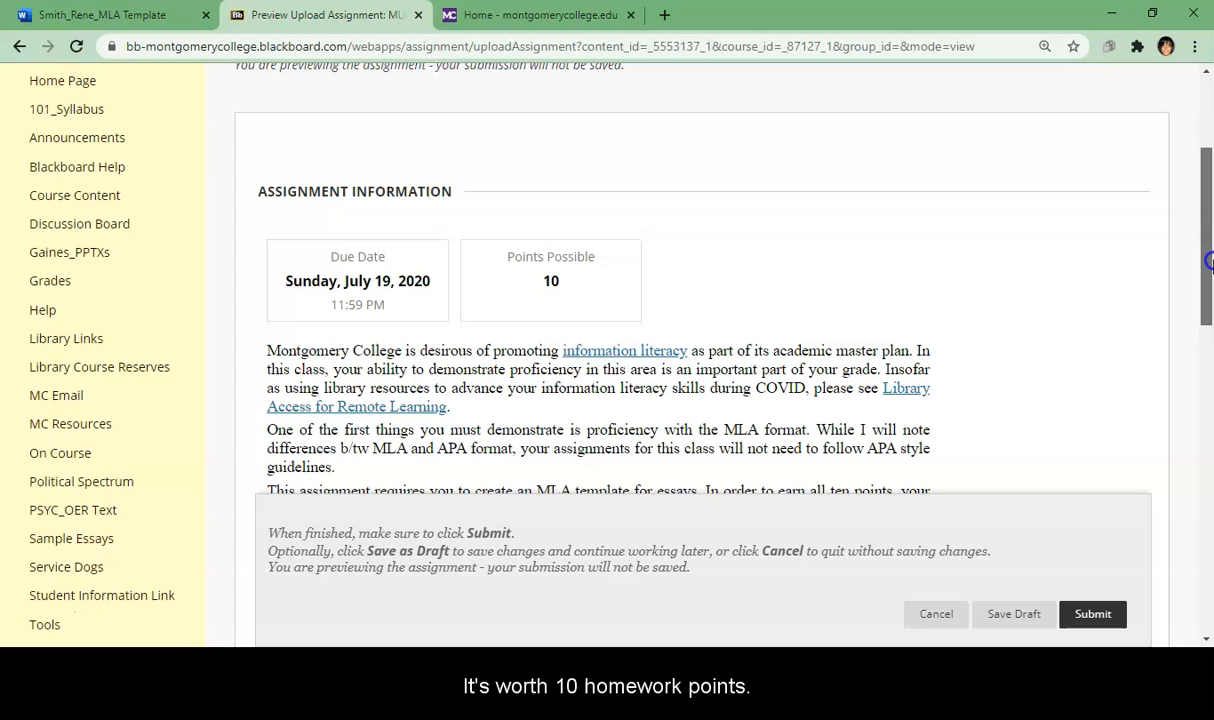
left_click_drag(1208, 262, 1208, 286)
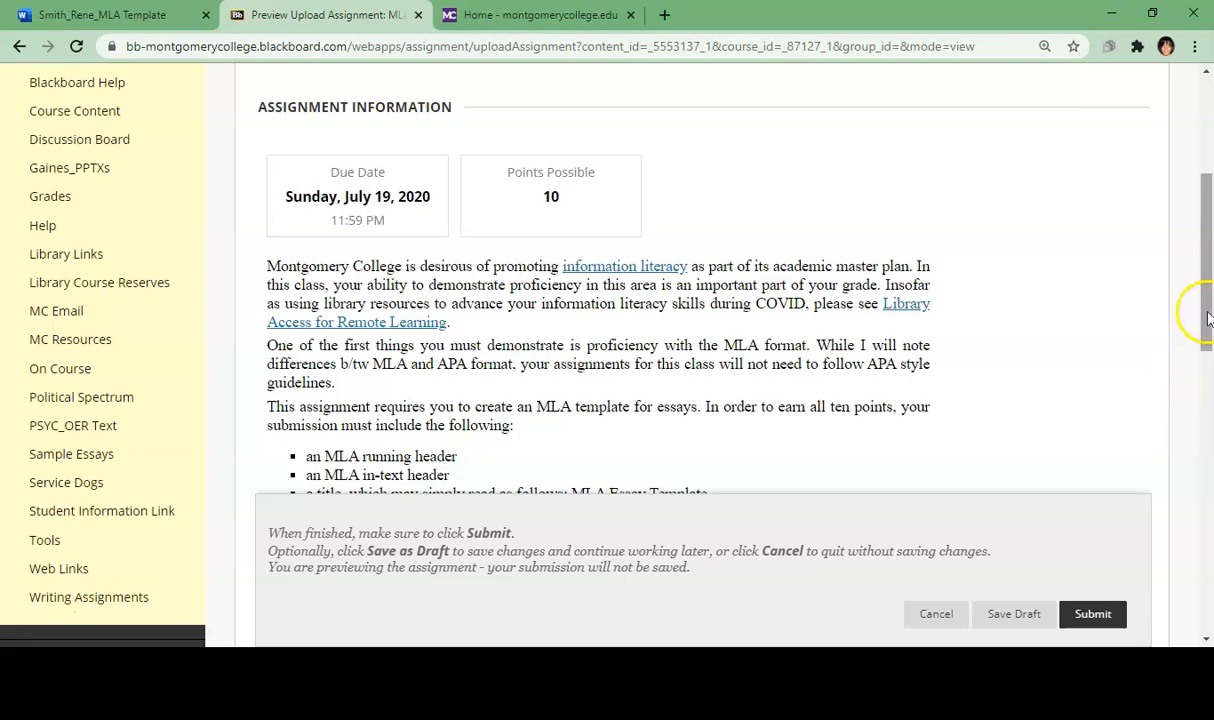
left_click_drag(1208, 310, 1208, 474)
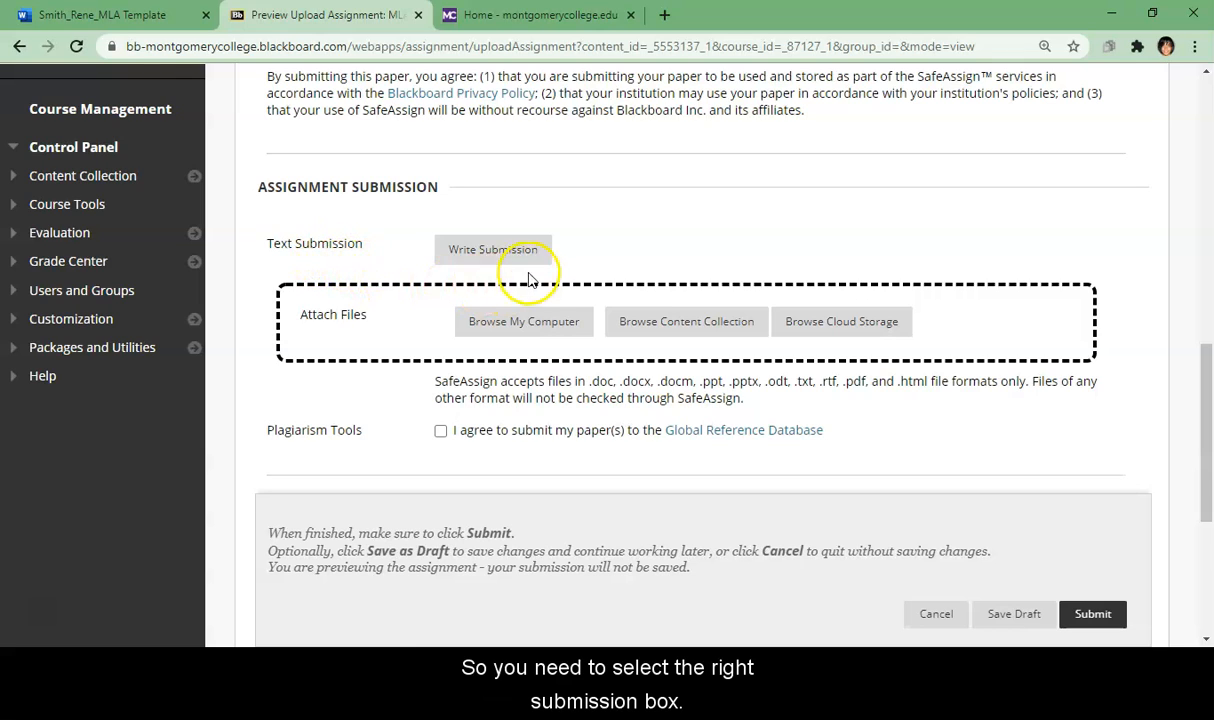
Step: Start a Write Submission and paste the copied document link with Ctrl+V
left_click(503, 255)
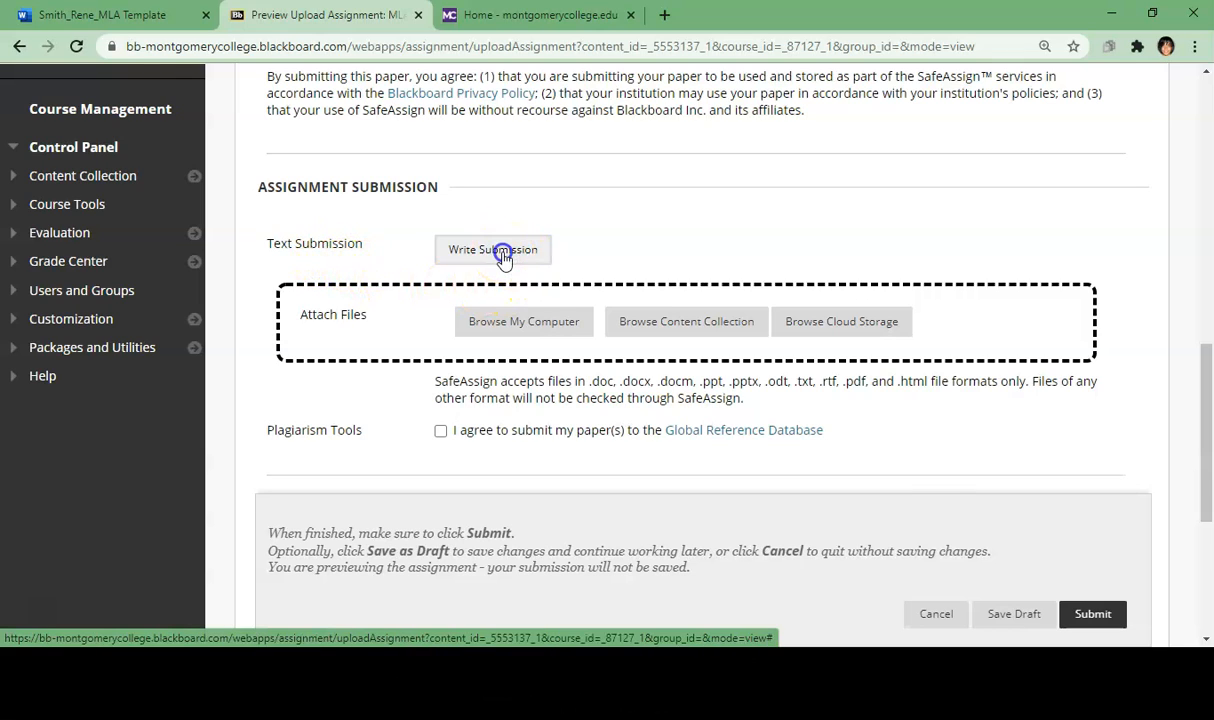
left_click(402, 384)
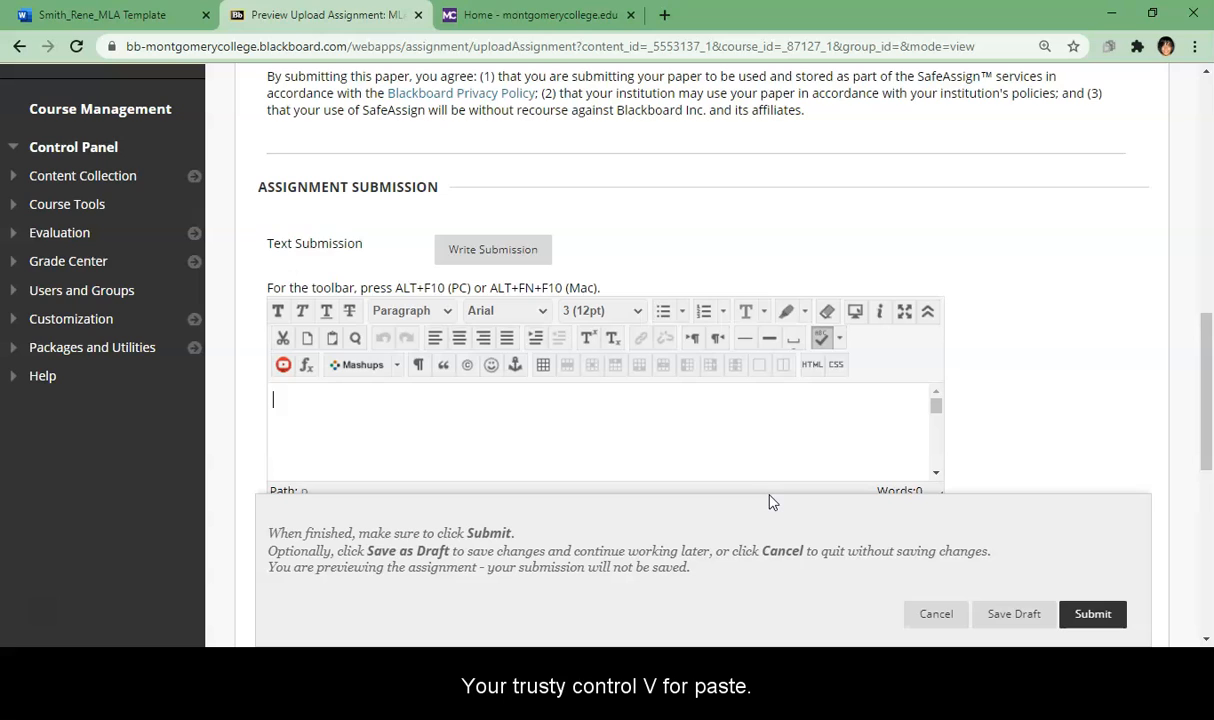
key("ctrl+v")
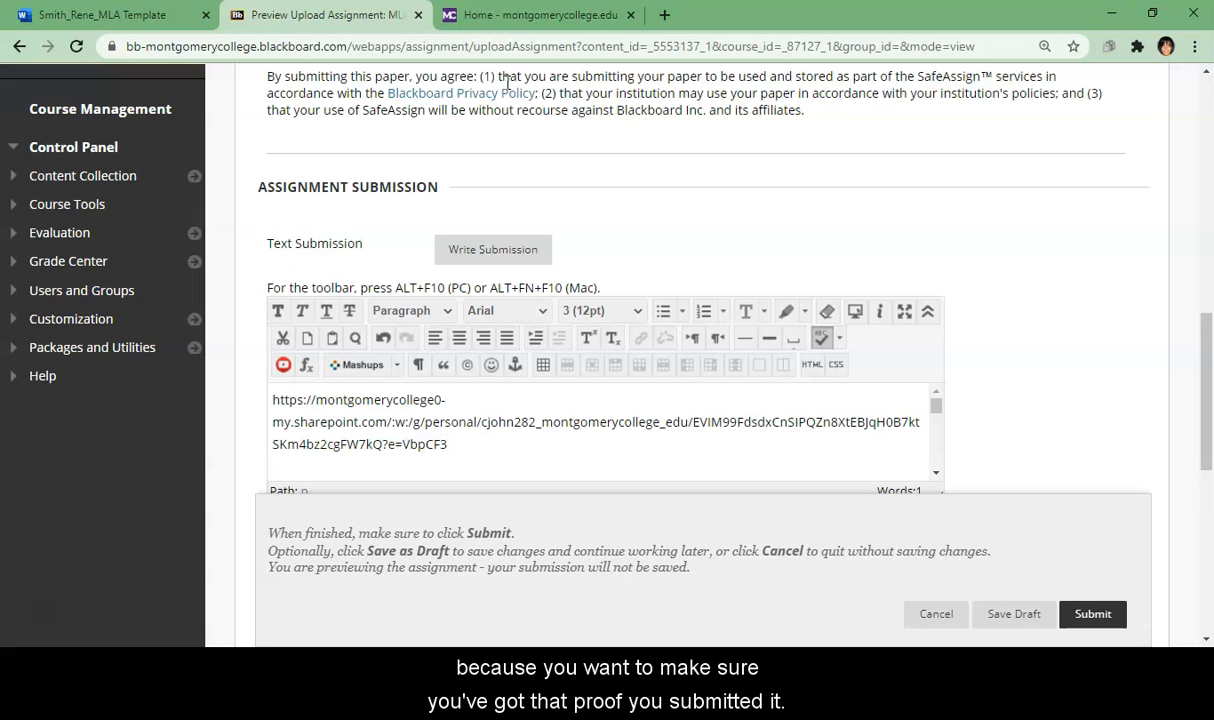
left_click_drag(1210, 335, 1208, 393)
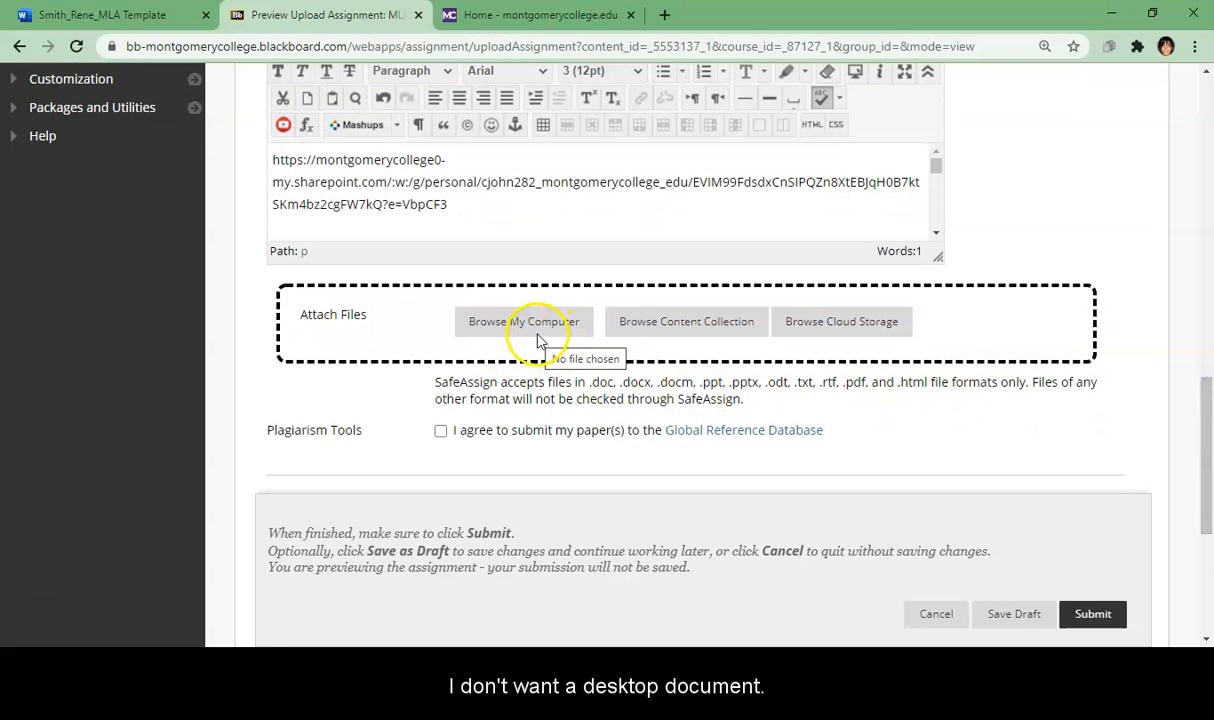
left_click_drag(1207, 440, 1208, 469)
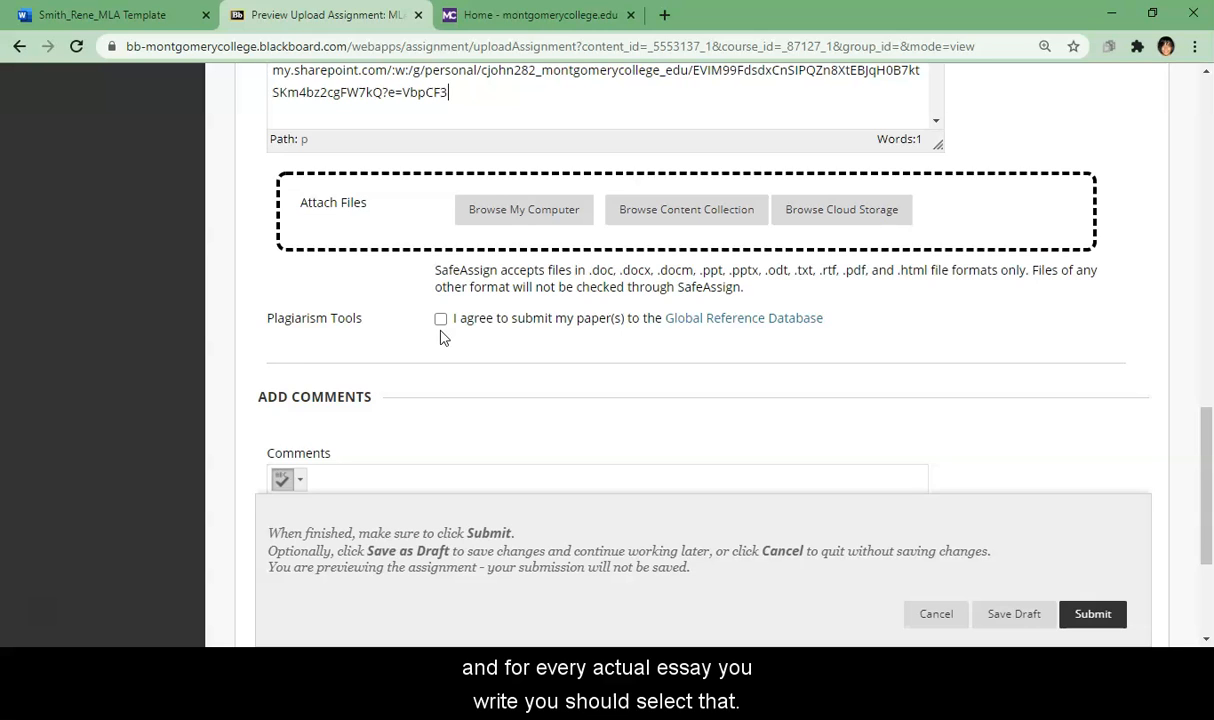
left_click_drag(1209, 425, 1208, 482)
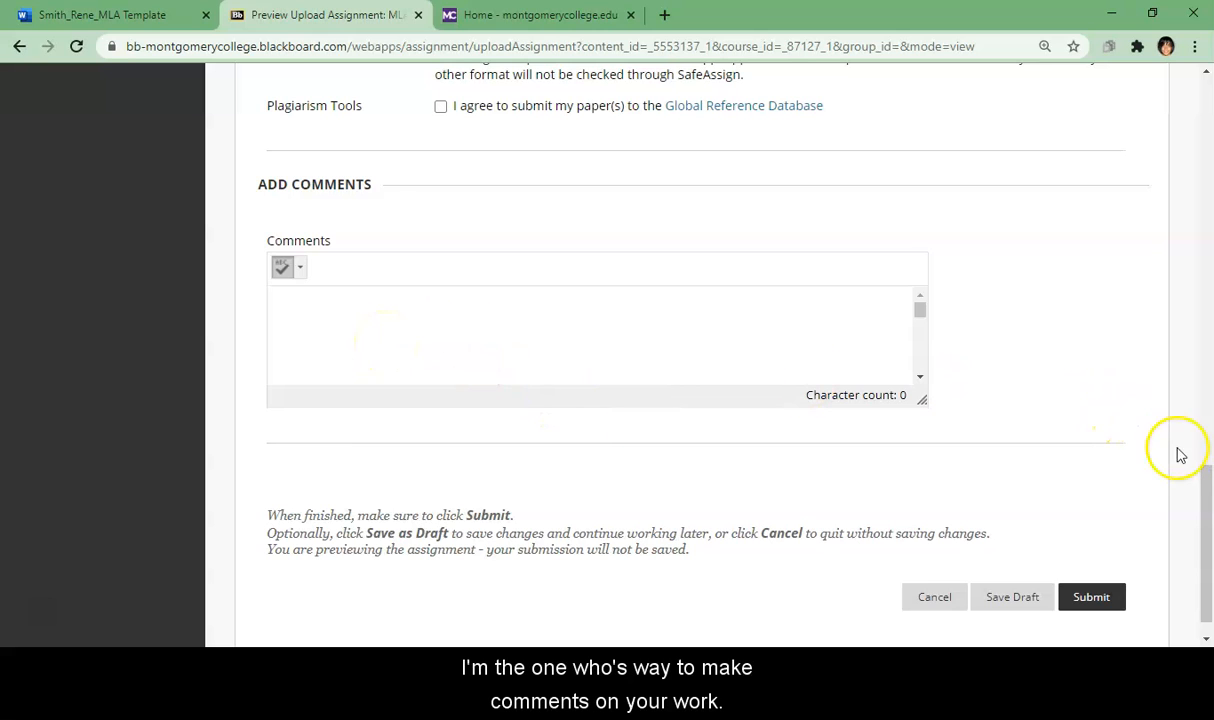
left_click_drag(1208, 482, 1207, 506)
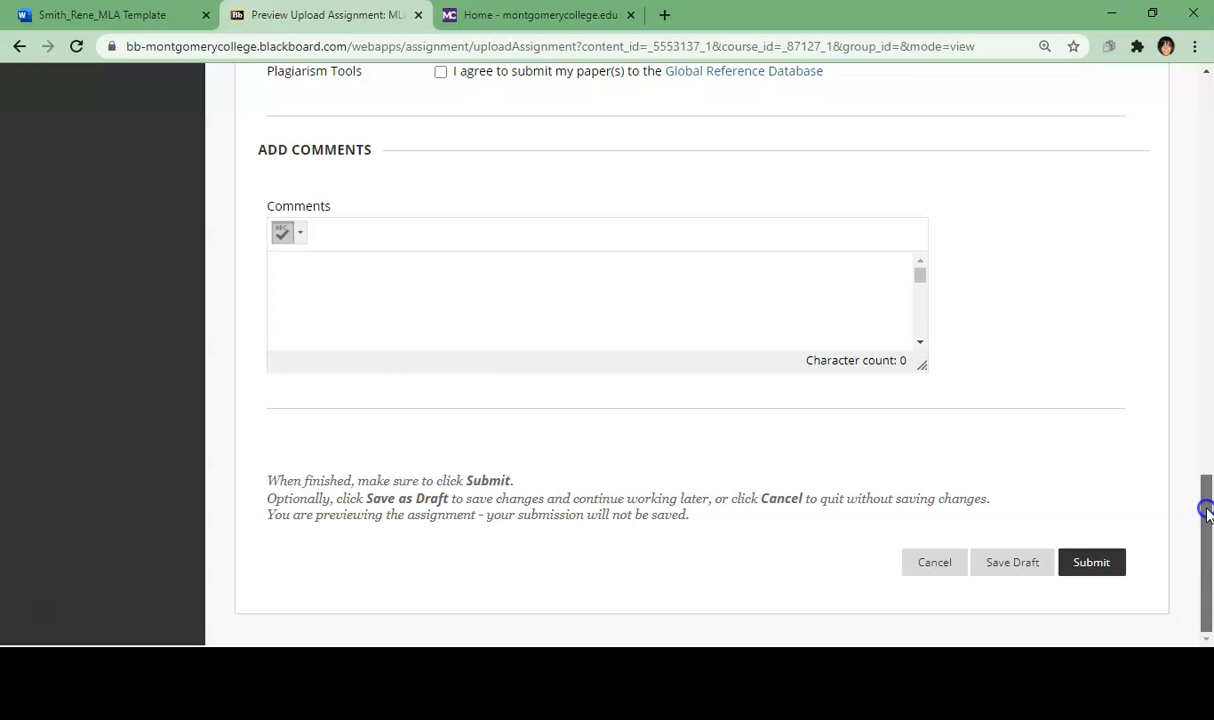
left_click(1111, 574)
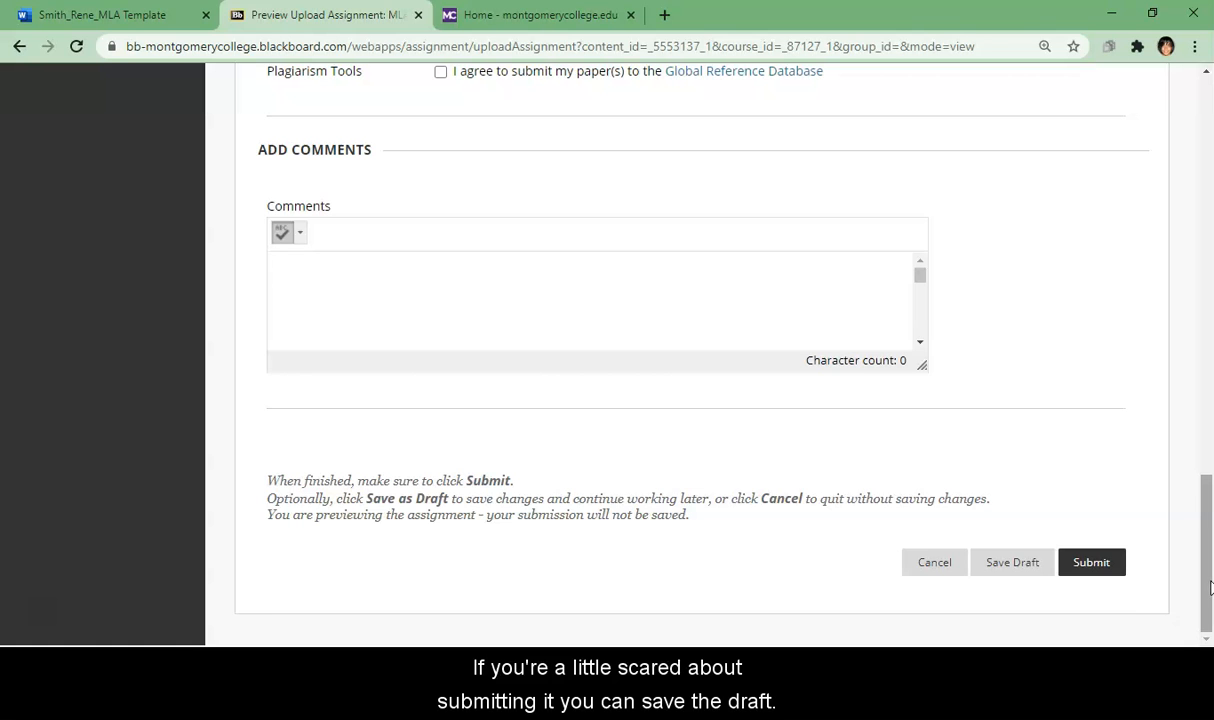
left_click_drag(1208, 541, 1205, 420)
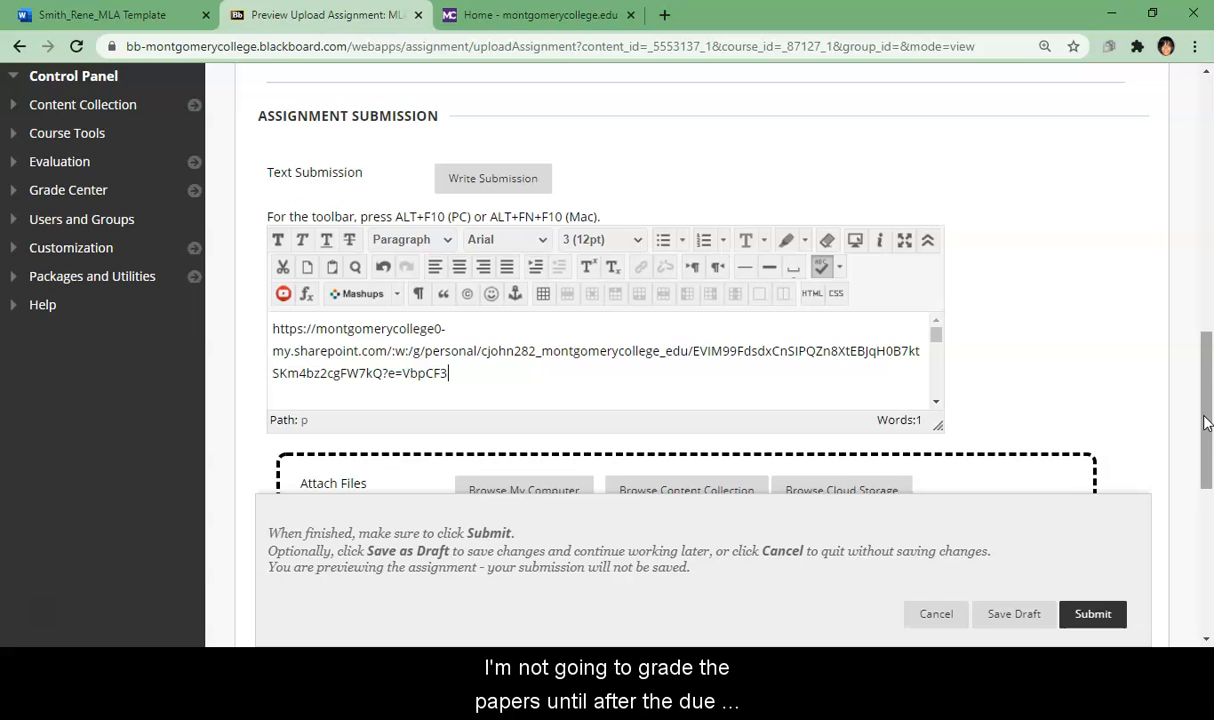